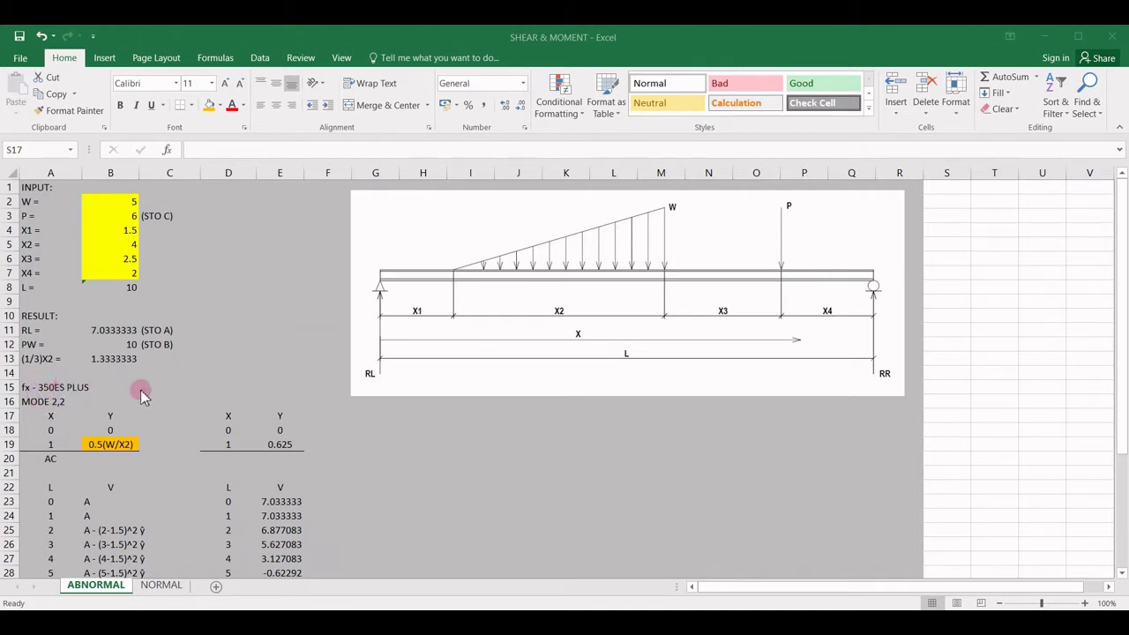
# Inspect the 0.5(W/X2) coefficient in cell B19 and the matching formula in cell E19, comparing them with the beam diagram.
pyautogui.click(148, 424)
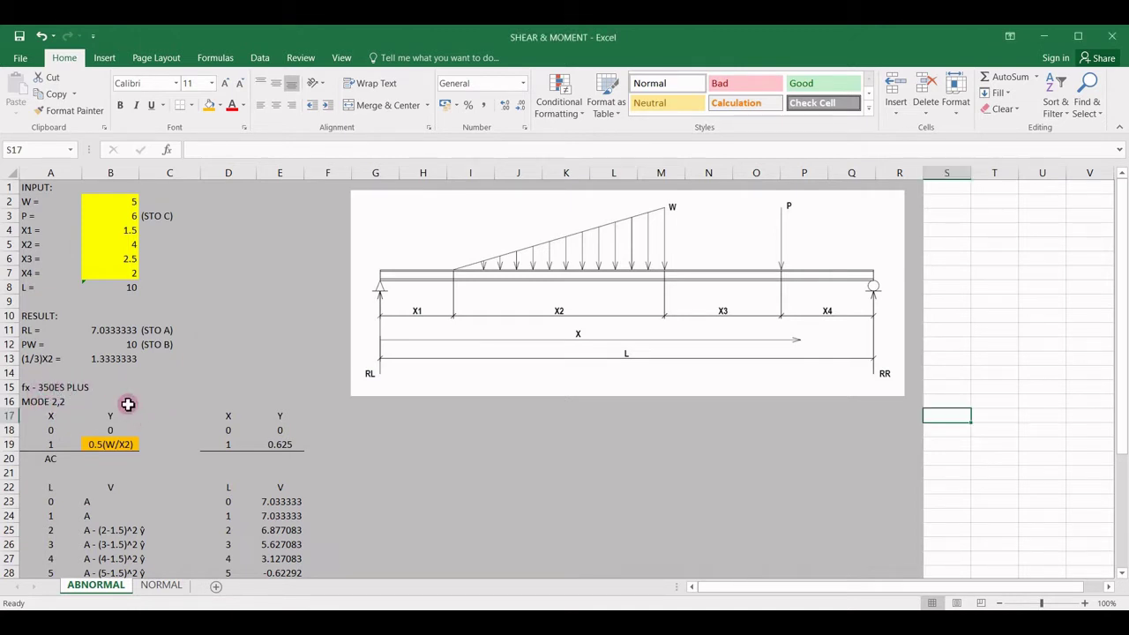
pyautogui.click(119, 445)
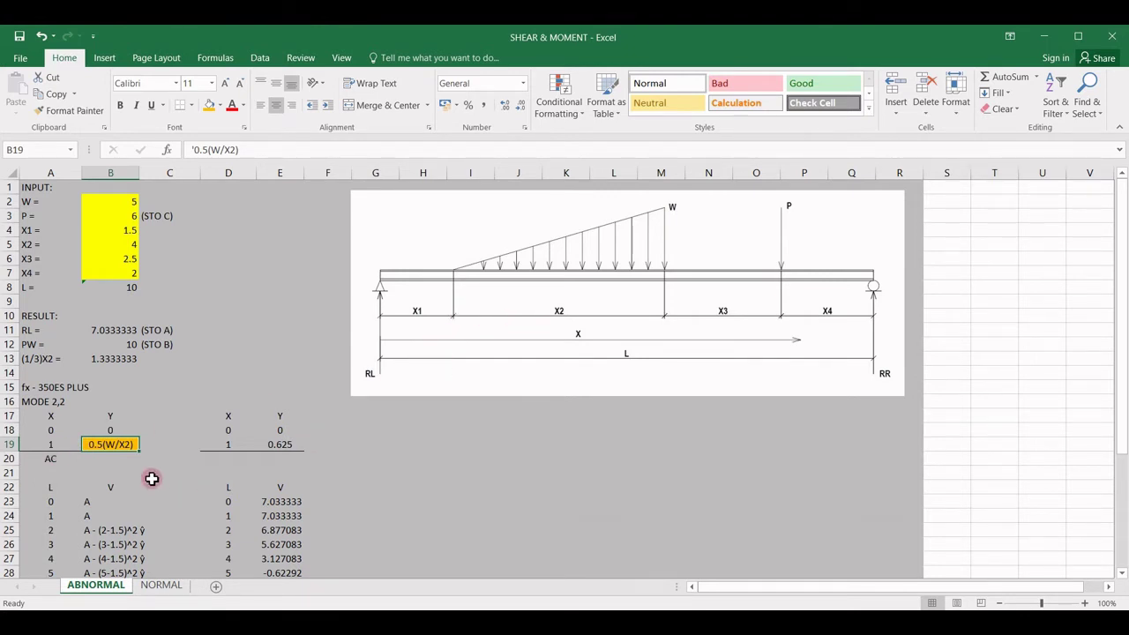
pyautogui.click(150, 472)
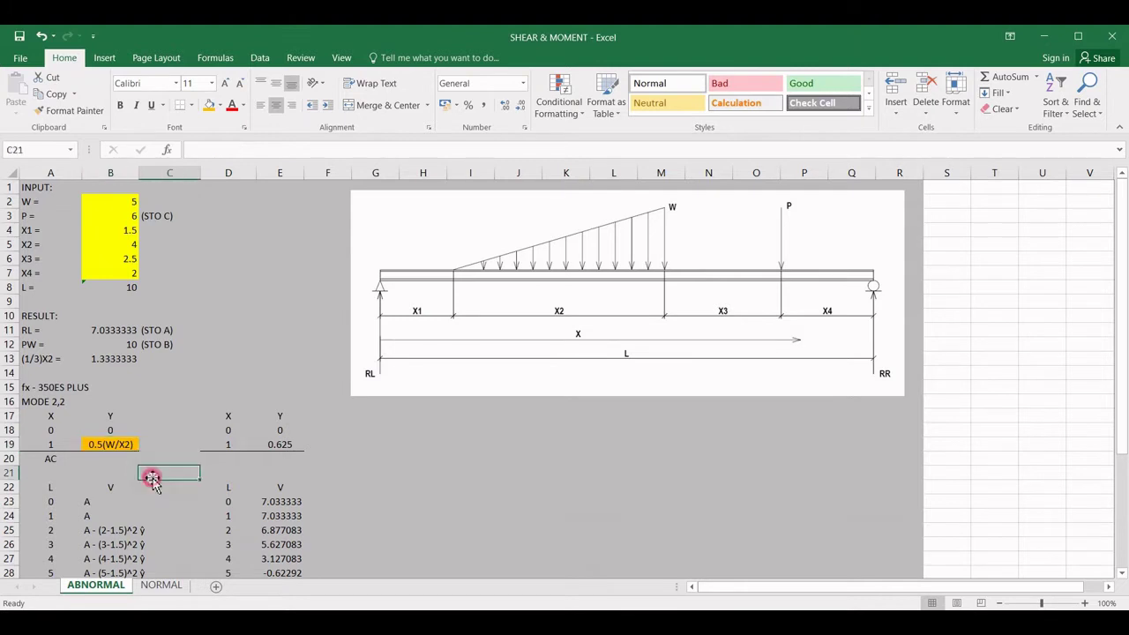
pyautogui.click(117, 447)
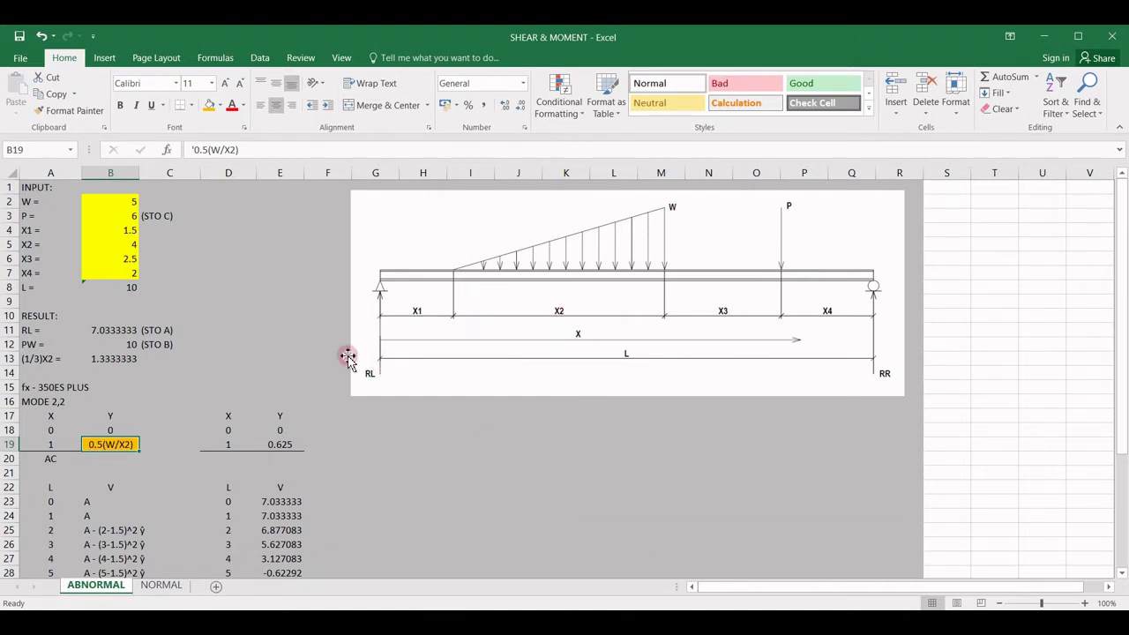
pyautogui.click(169, 457)
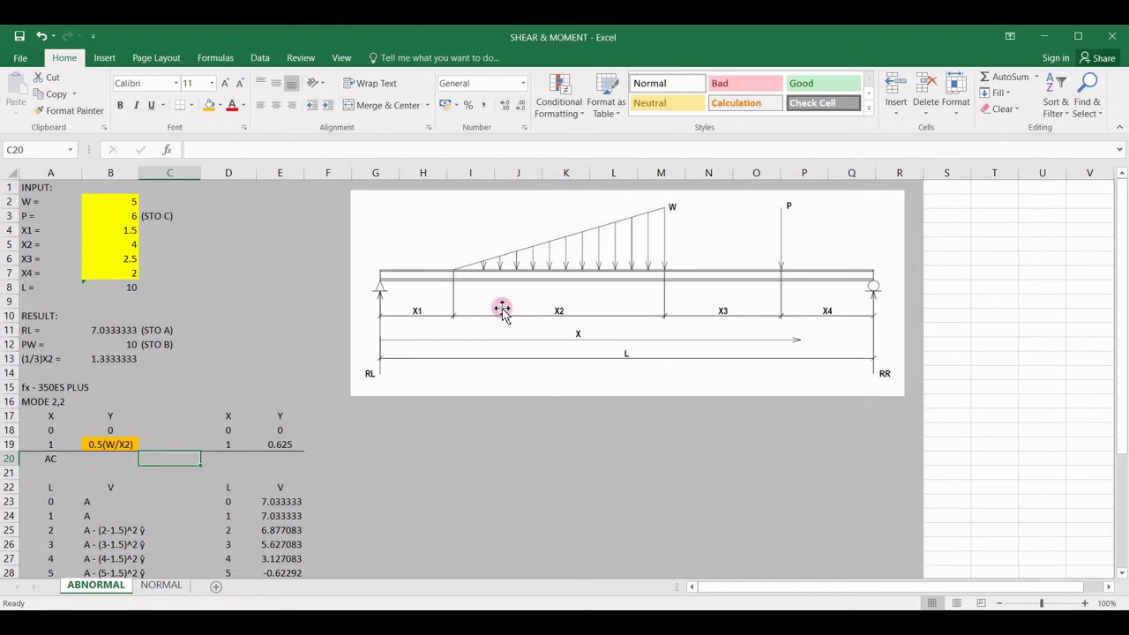
pyautogui.click(116, 446)
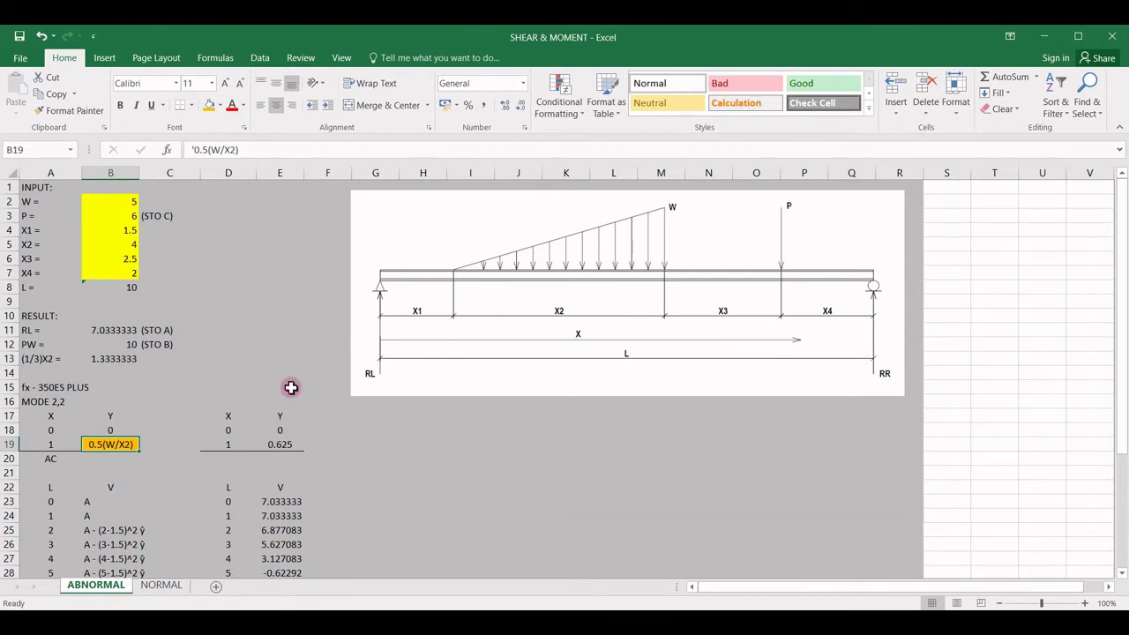
pyautogui.click(186, 434)
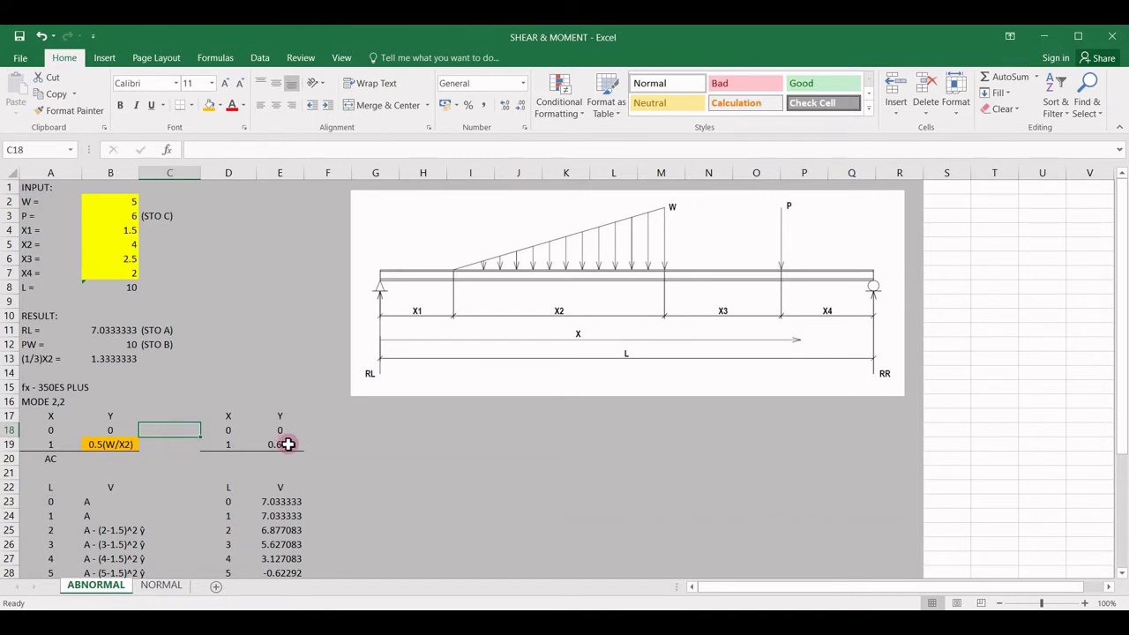
pyautogui.click(287, 444)
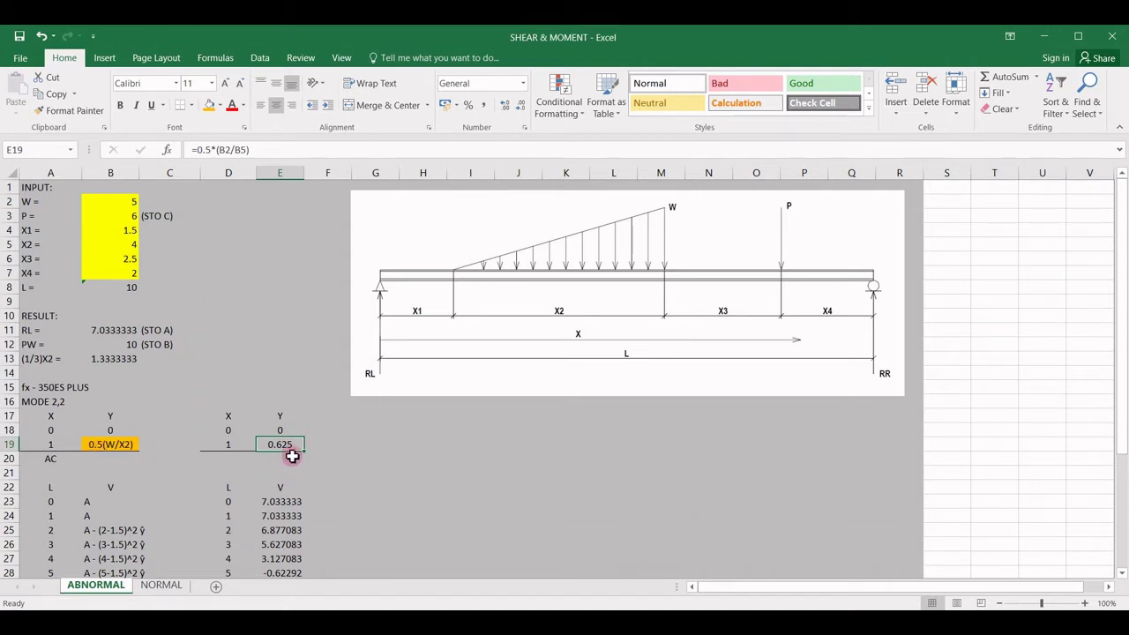
pyautogui.click(346, 475)
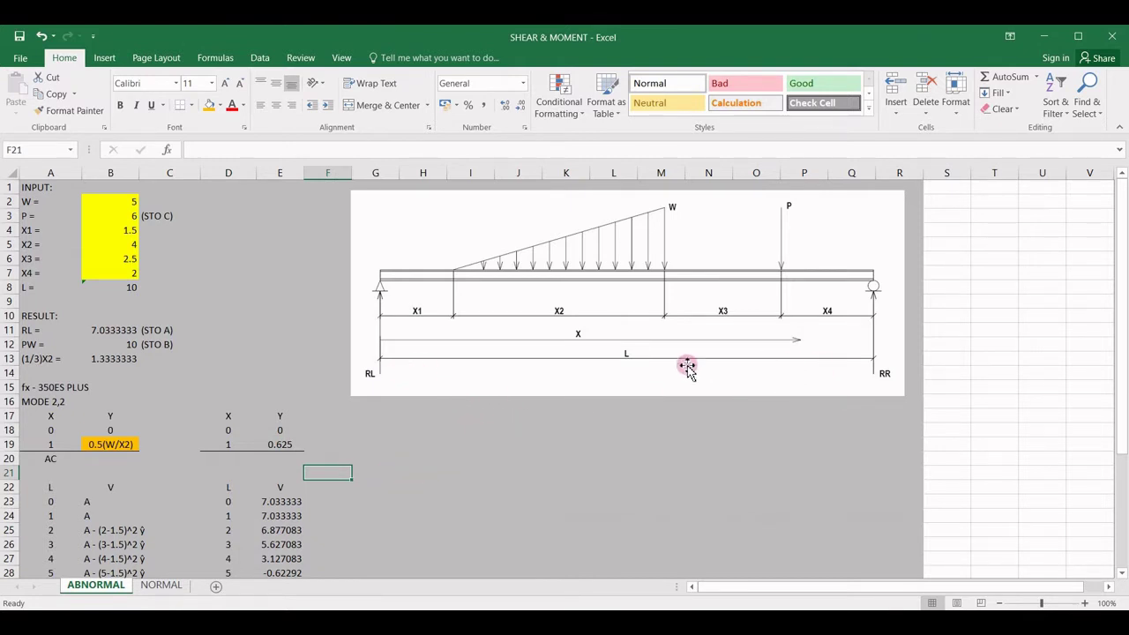
# Compare the L stations in rows 23 to 34 of the shear table with the load and support positions on the beam diagram.
pyautogui.scroll(-1, 413, 418)
pyautogui.scroll(-1, 353, 406)
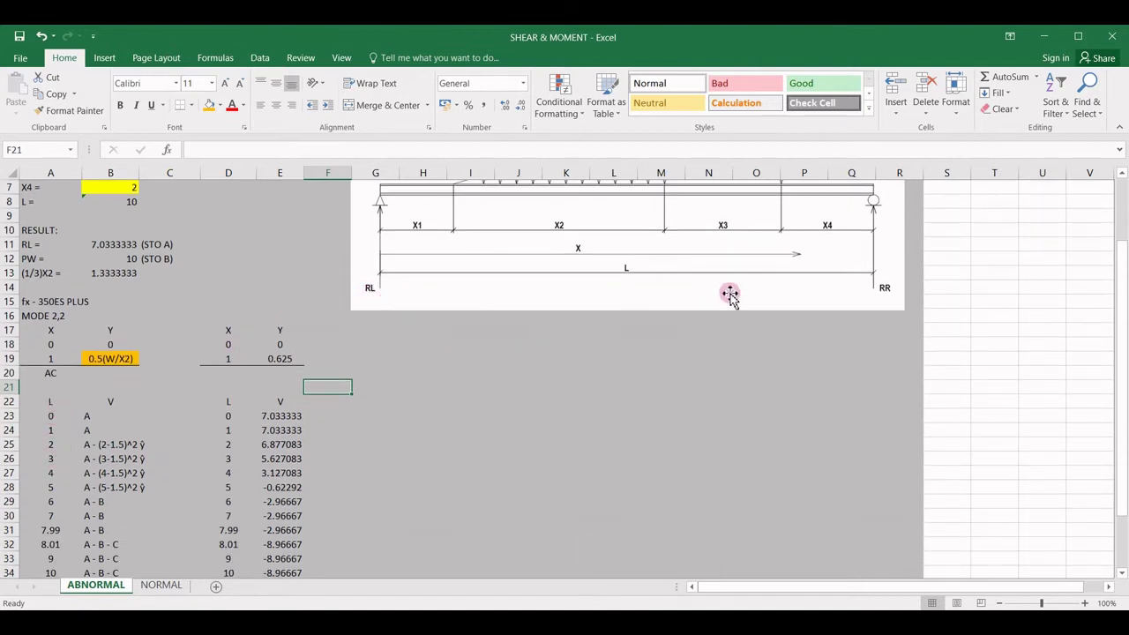
pyautogui.scroll(-2, 452, 444)
pyautogui.scroll(3, 503, 403)
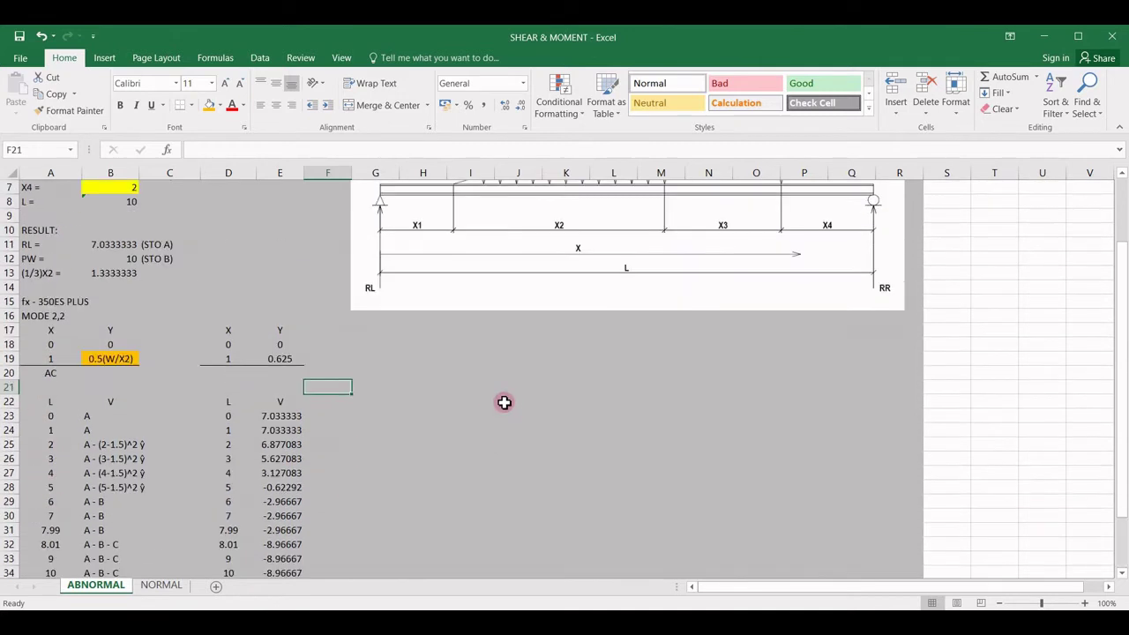
pyautogui.scroll(-1, 378, 444)
pyautogui.scroll(-2, 53, 443)
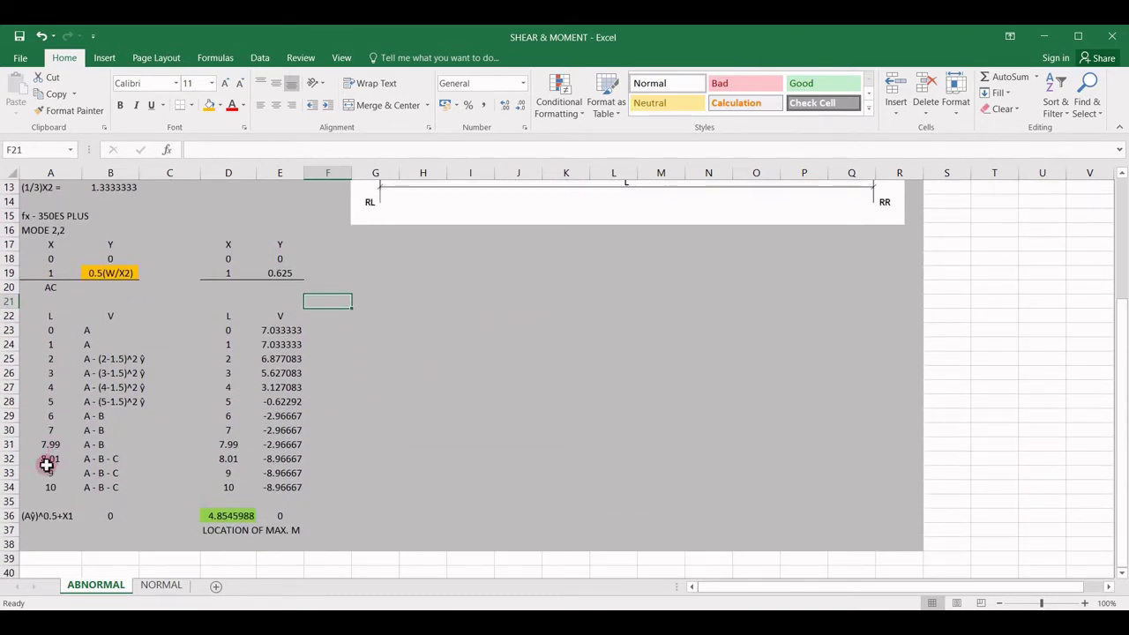
pyautogui.scroll(4, 639, 421)
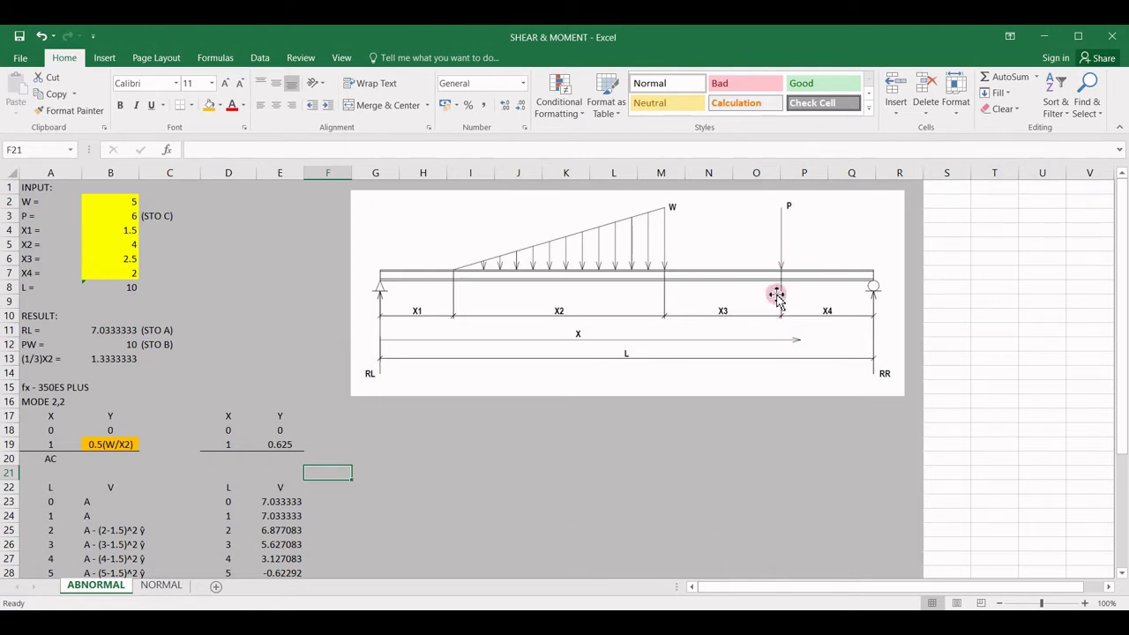
pyautogui.scroll(-1, 781, 281)
pyautogui.scroll(-1, 781, 280)
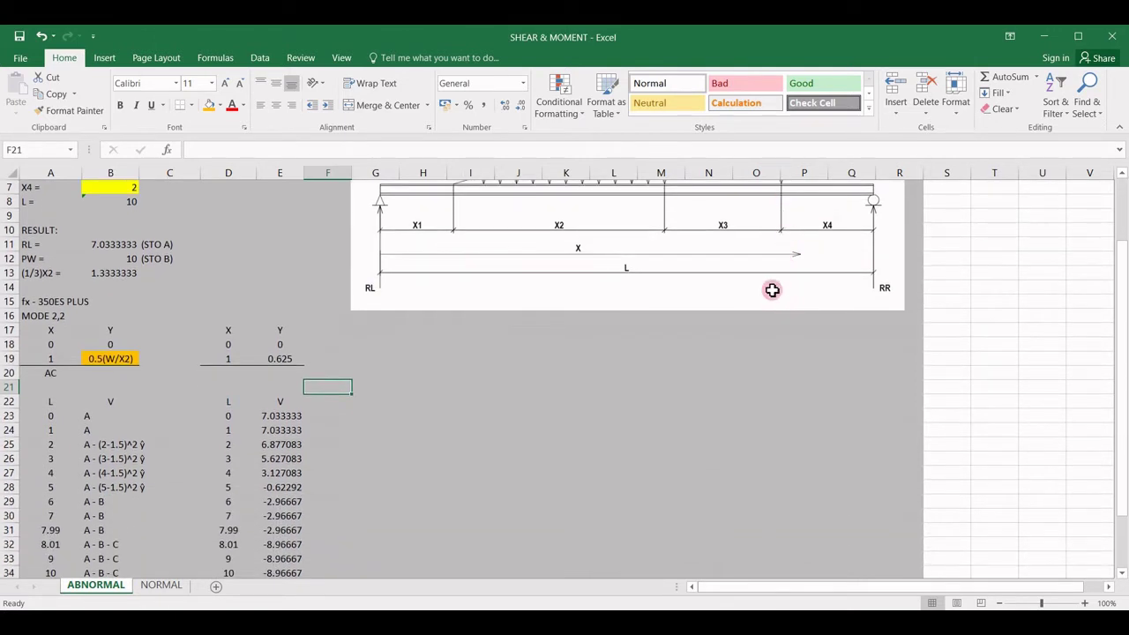
pyautogui.scroll(-3, 428, 429)
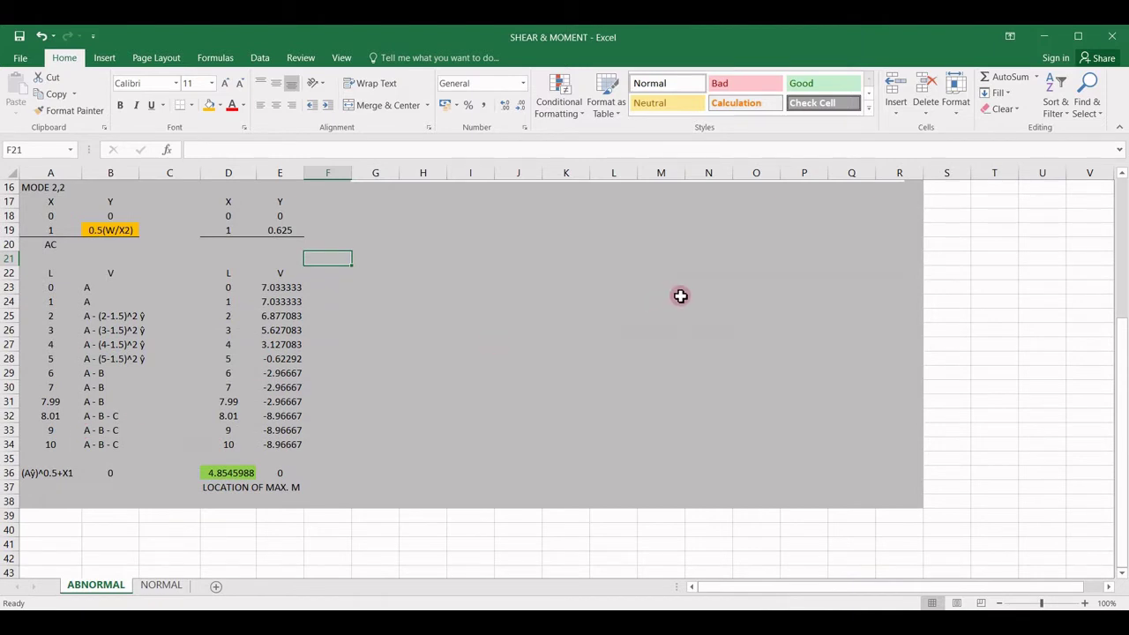
pyautogui.scroll(5, 696, 297)
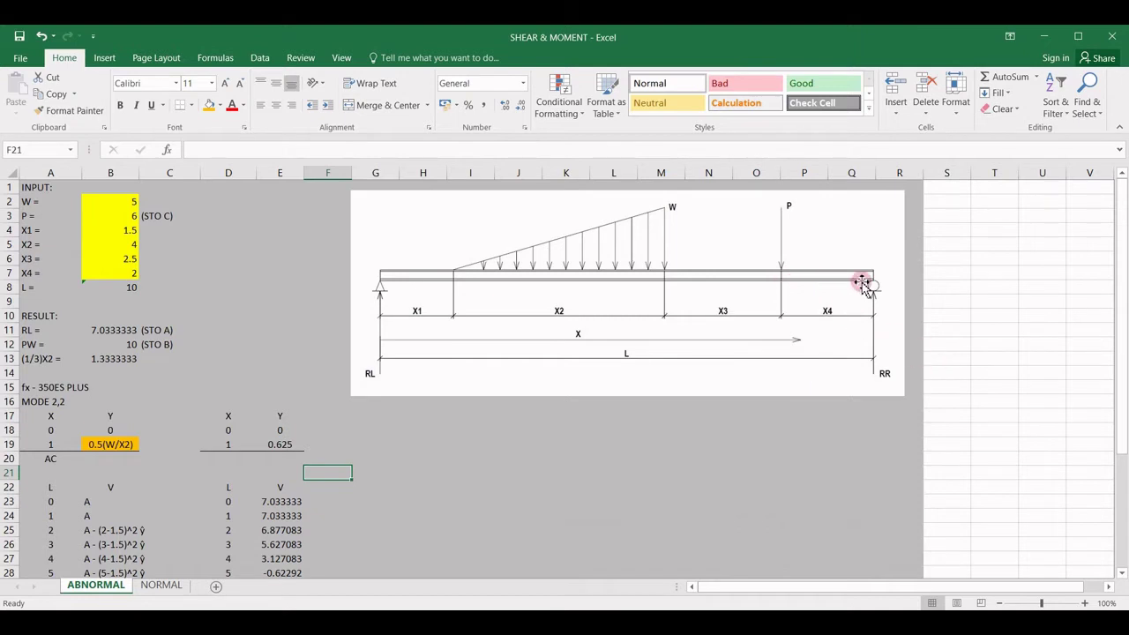
pyautogui.scroll(-1, 711, 324)
pyautogui.scroll(-2, 520, 393)
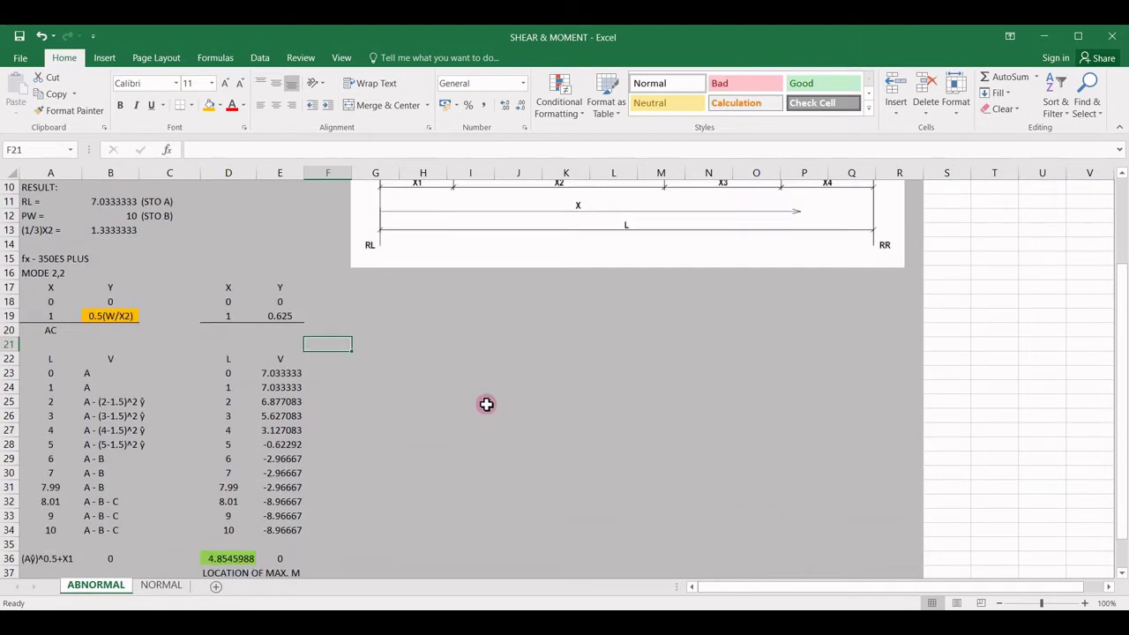
pyautogui.scroll(-1, 486, 404)
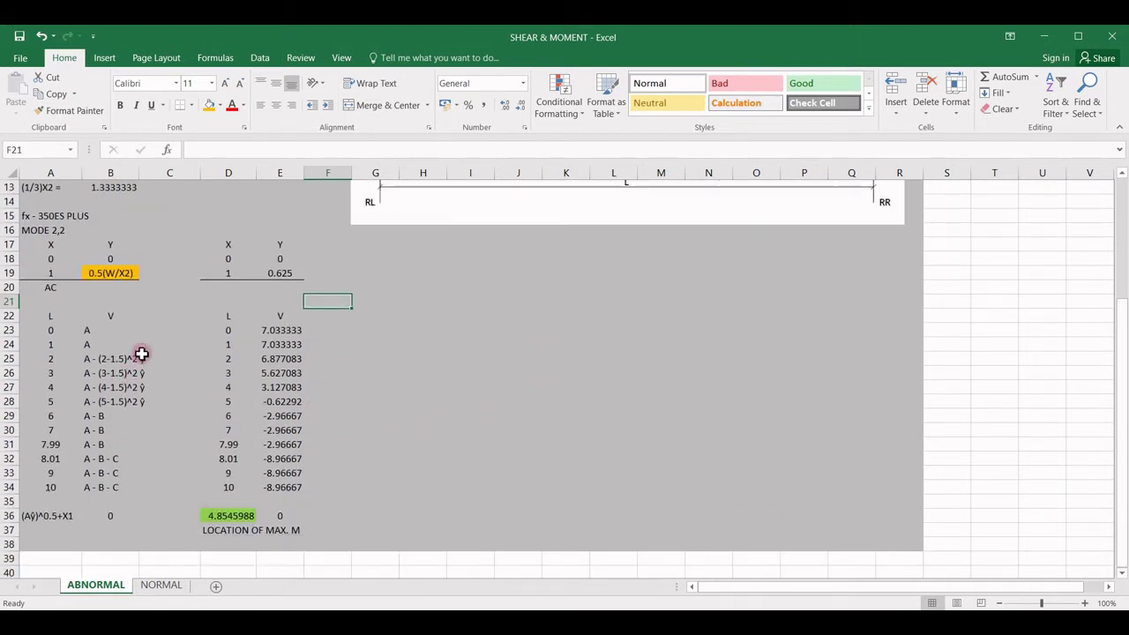
# Check the shear expressions for stations 0 to 5 against RL stored as A, the X1 distance and the triangular load.
pyautogui.scroll(4, 141, 353)
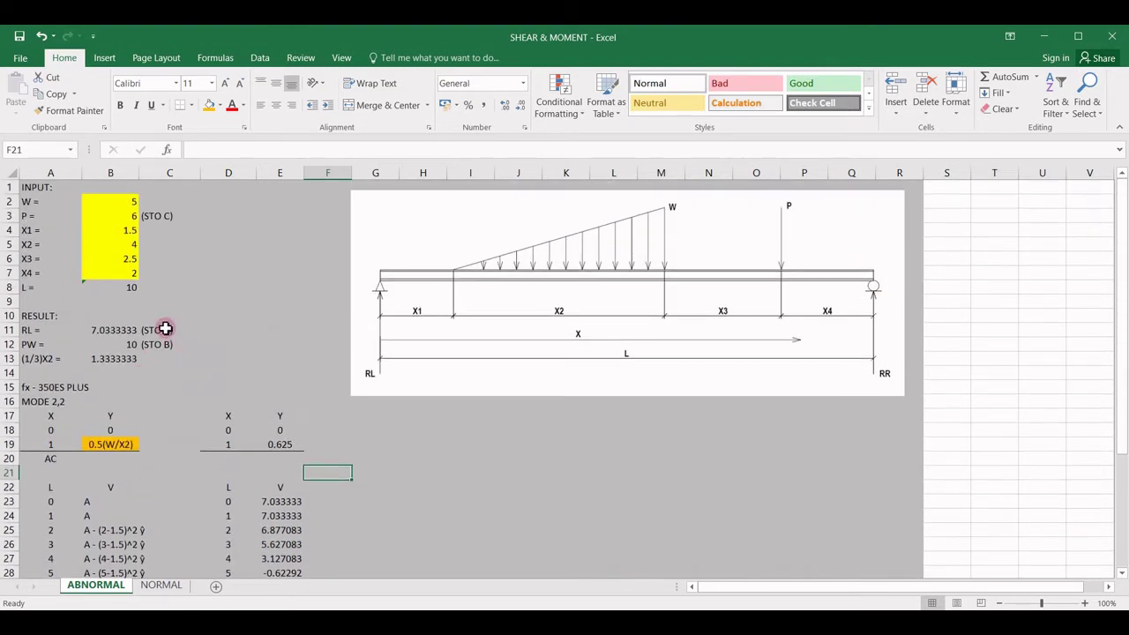
pyautogui.scroll(-2, 199, 261)
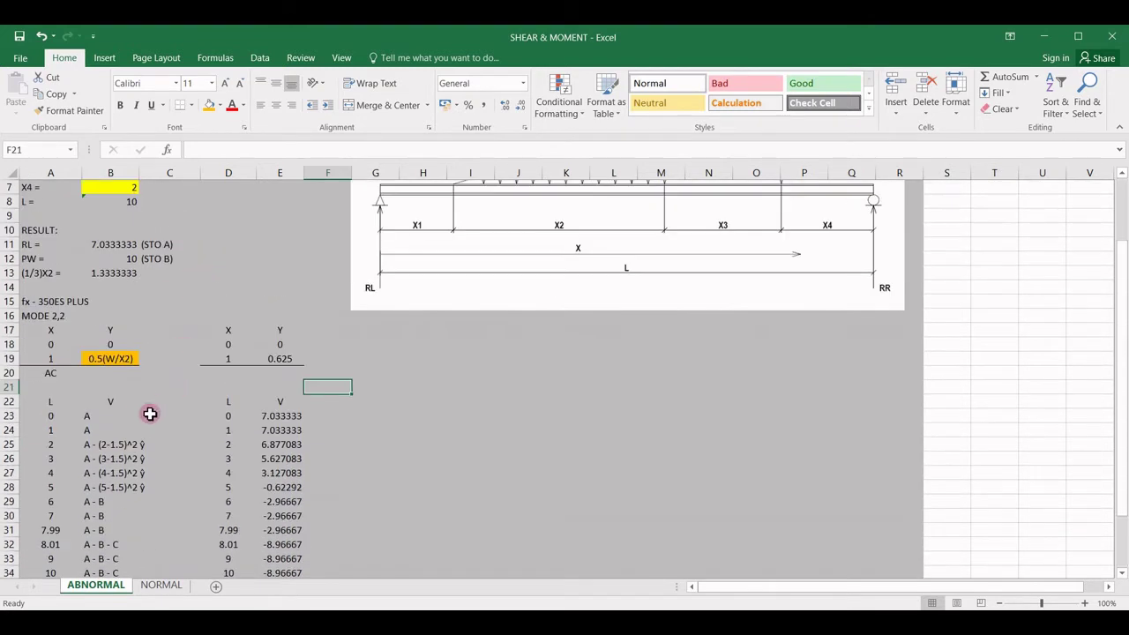
pyautogui.scroll(1, 150, 414)
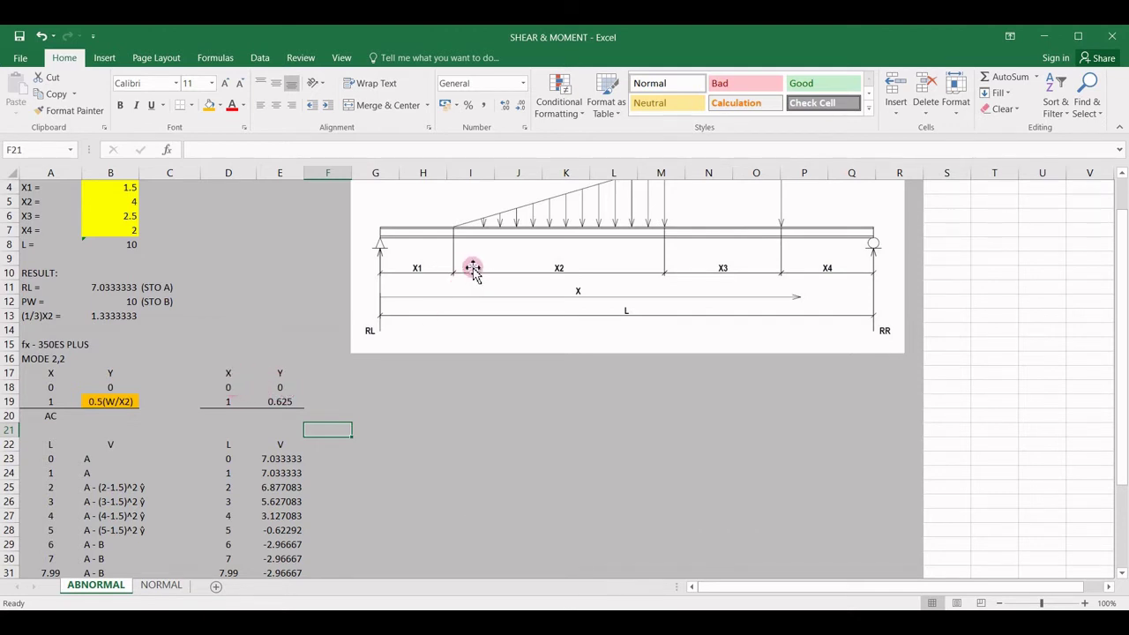
pyautogui.scroll(1, 535, 306)
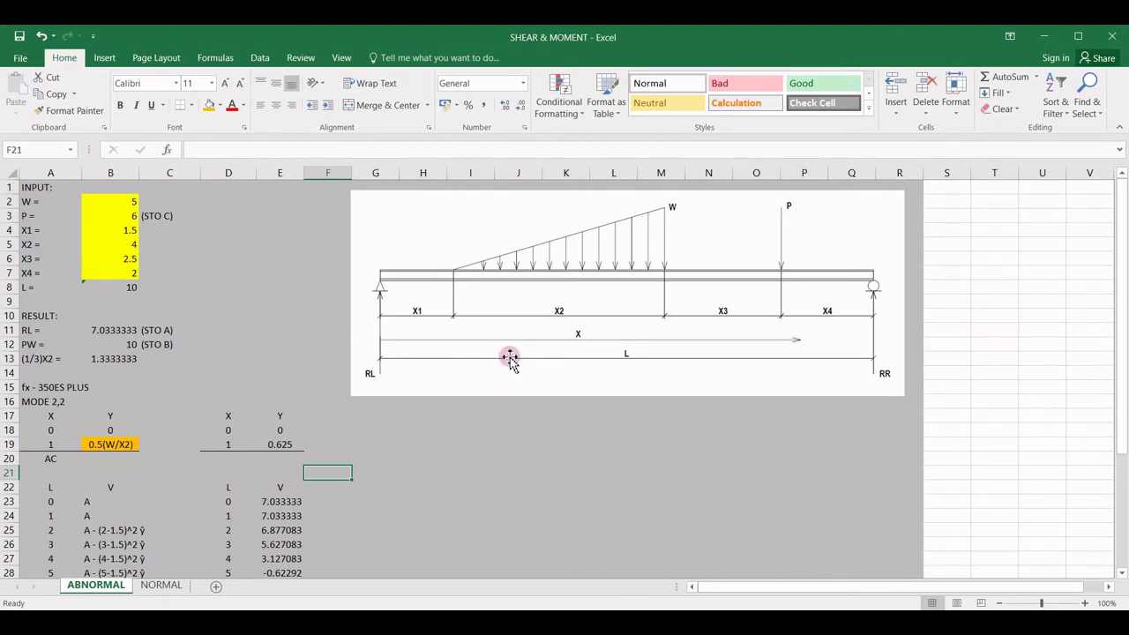
pyautogui.scroll(-1, 509, 360)
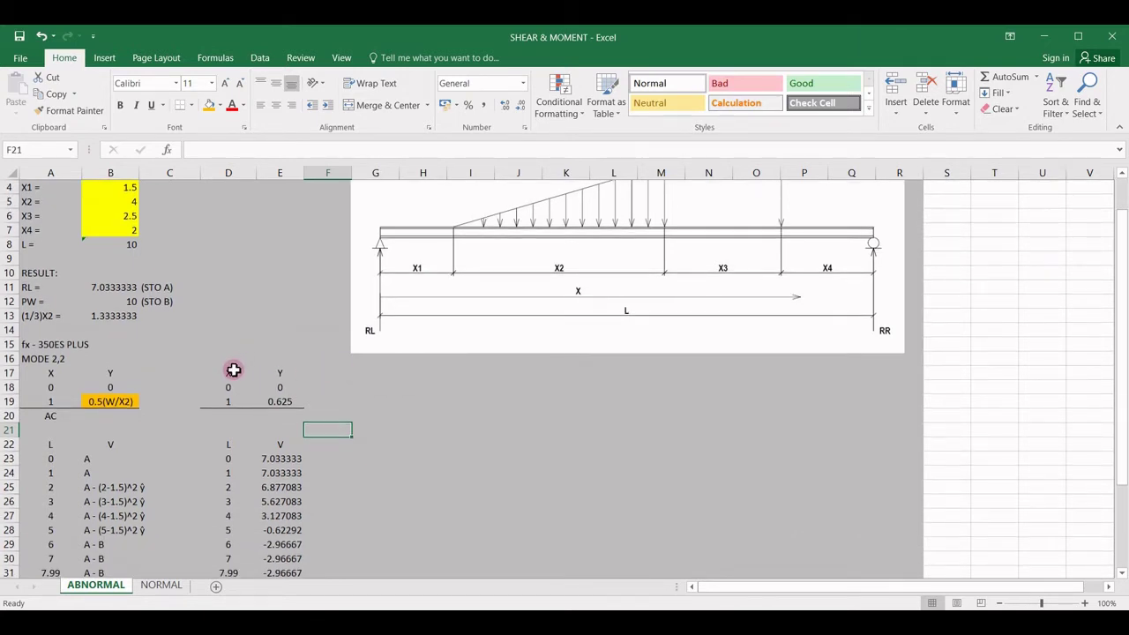
pyautogui.scroll(-1, 179, 436)
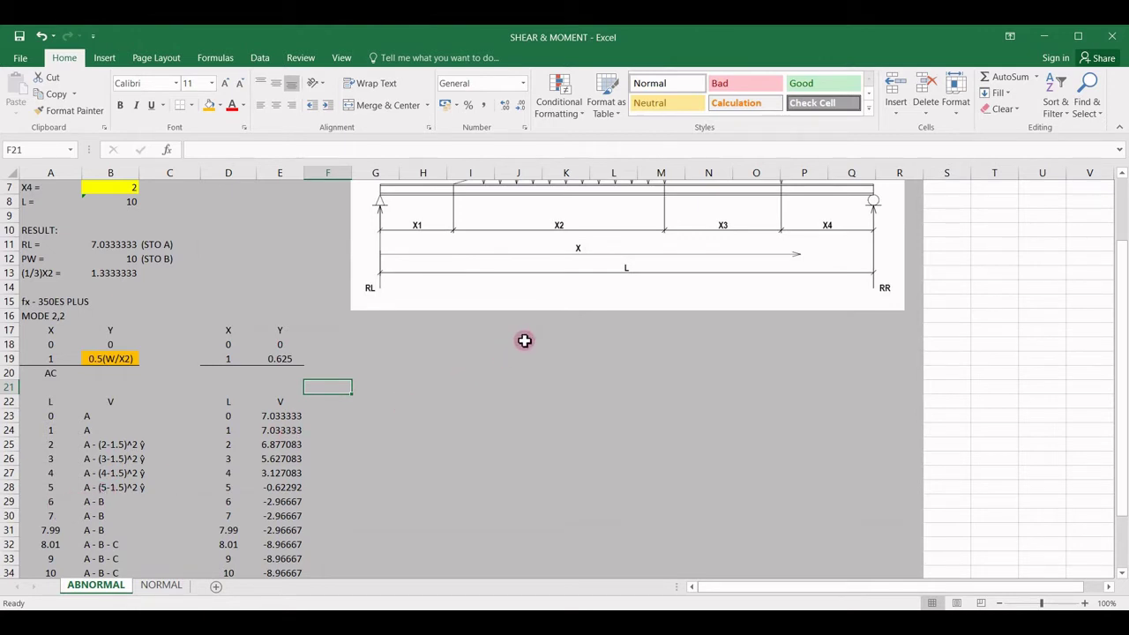
# Check the A - B shear expressions in rows 29 to 31 against the input distances and PW stored as B.
pyautogui.scroll(1, 522, 344)
pyautogui.scroll(2, 519, 347)
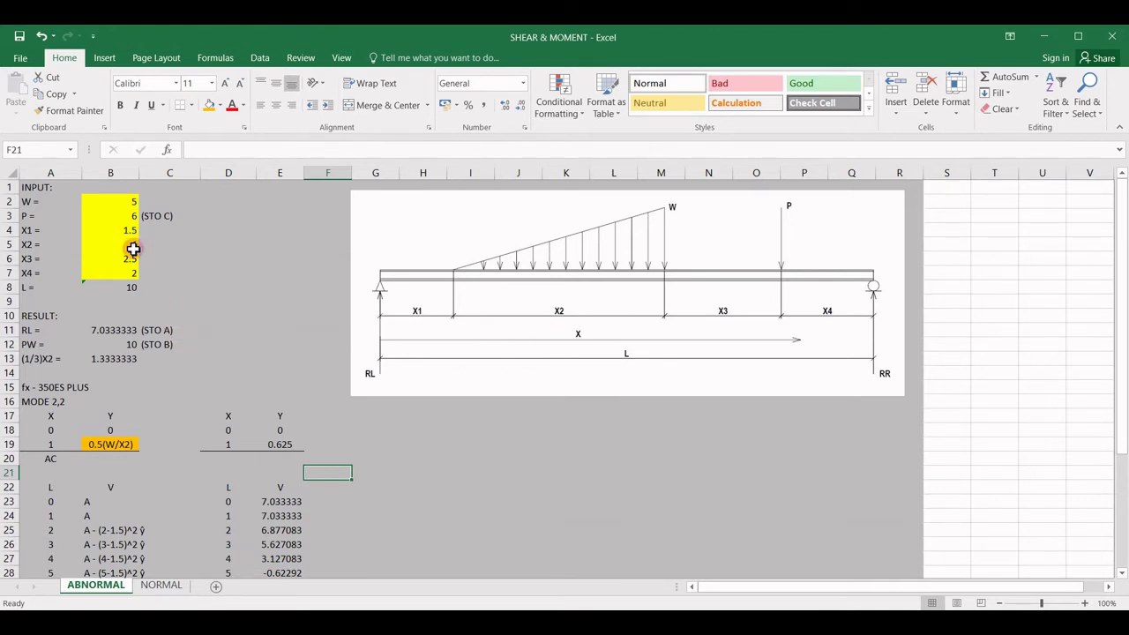
pyautogui.scroll(-2, 206, 257)
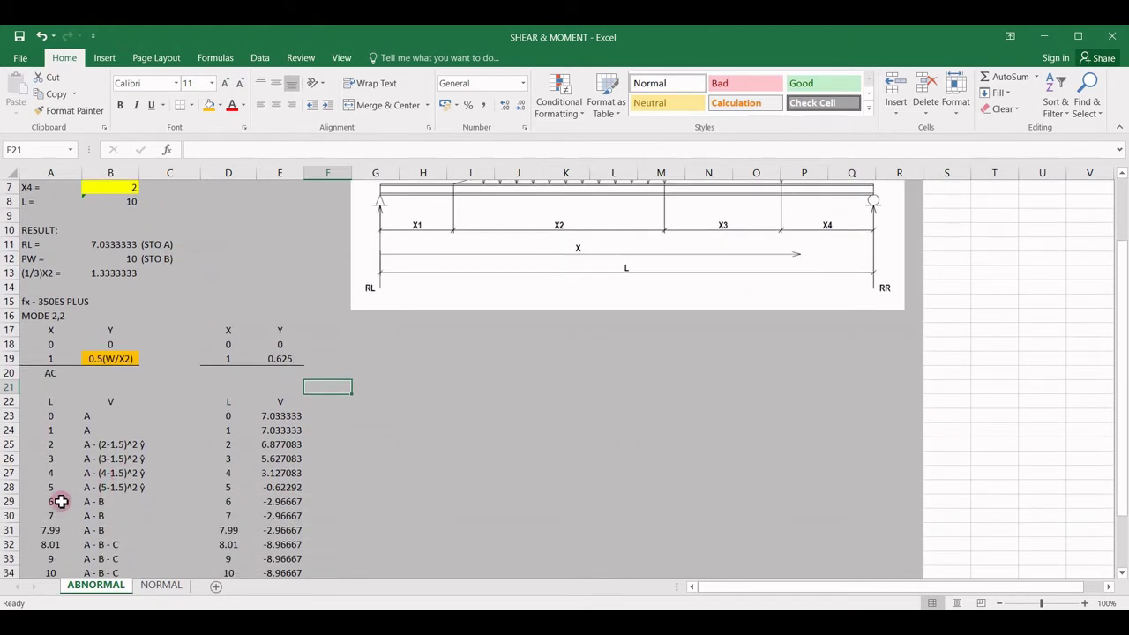
pyautogui.scroll(2, 555, 474)
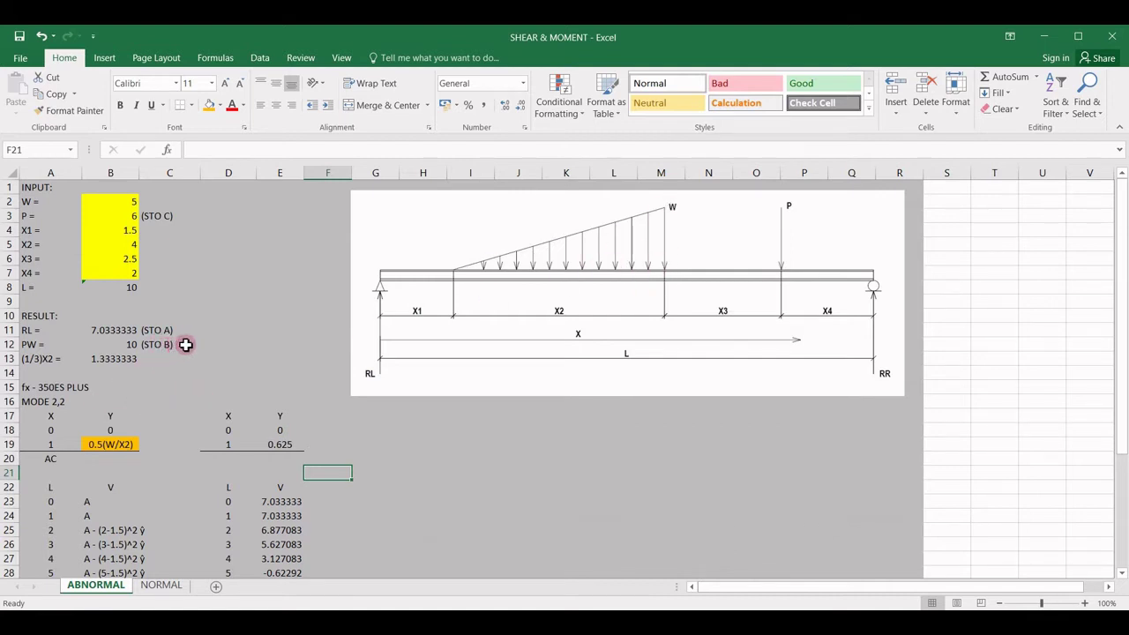
pyautogui.scroll(-2, 176, 346)
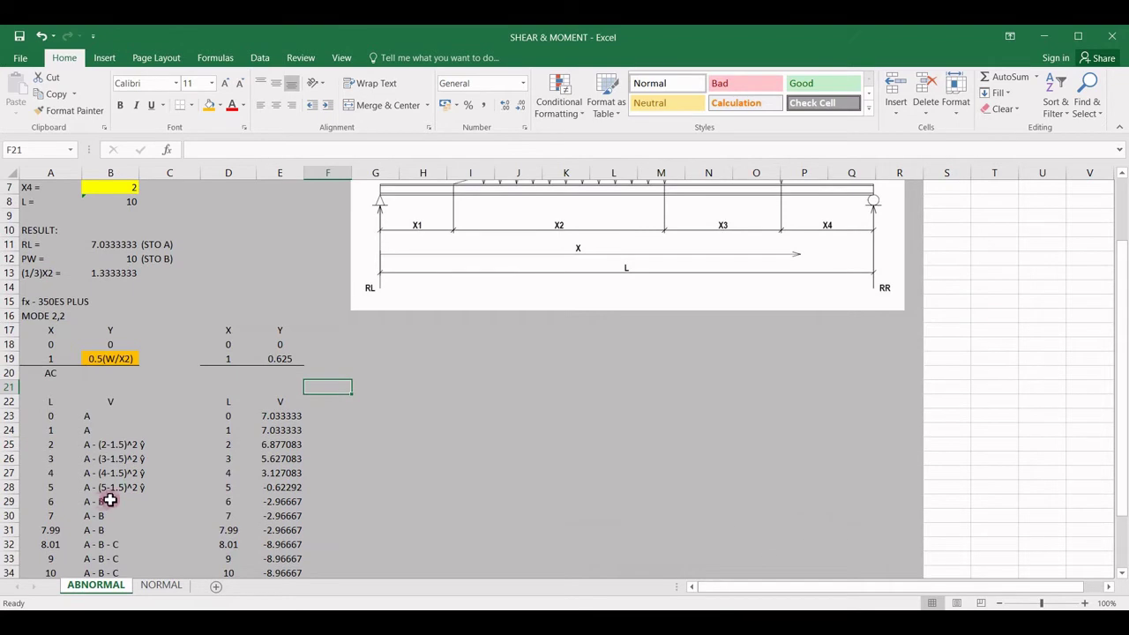
pyautogui.scroll(-2, 106, 501)
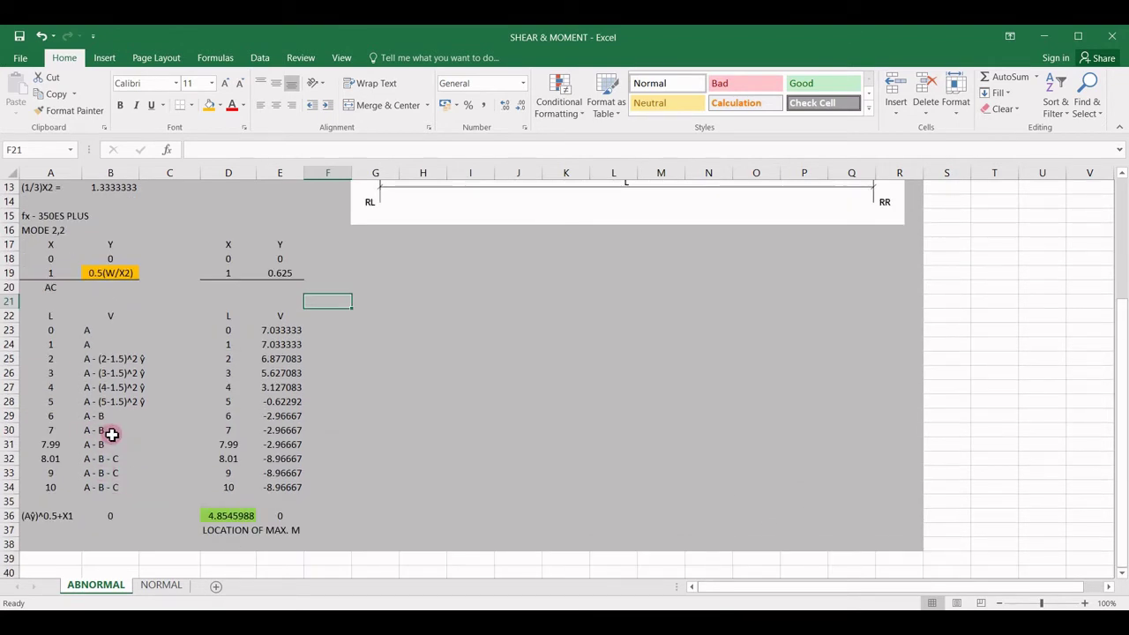
pyautogui.scroll(4, 107, 443)
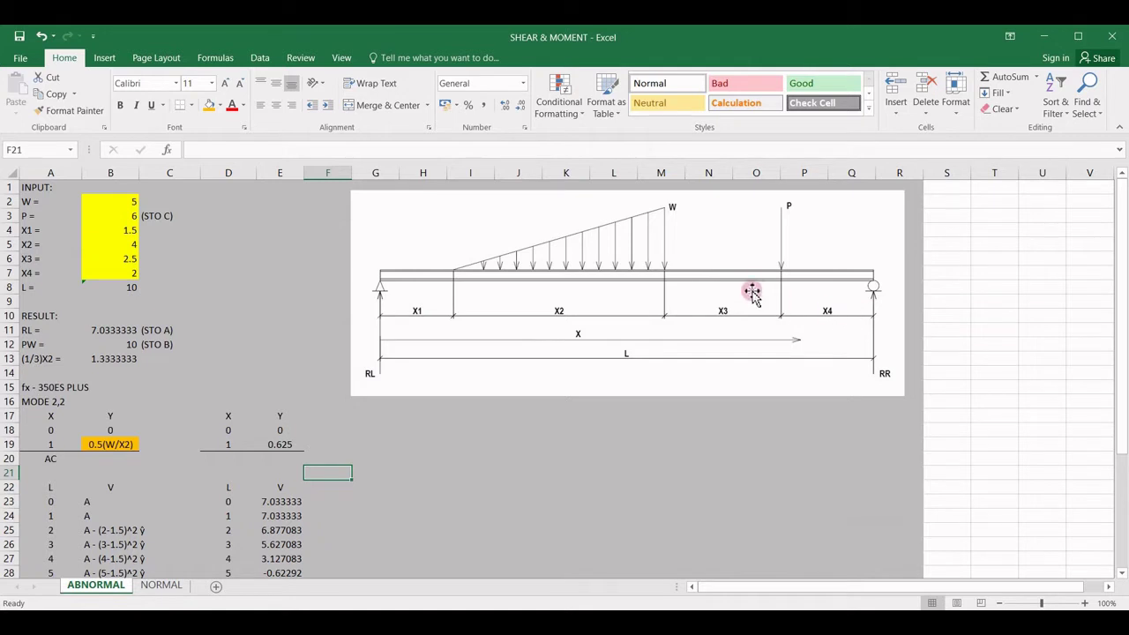
# Check the A - B - C shear expressions in rows 32 to 34 against point load P stored as C.
pyautogui.scroll(-2, 780, 309)
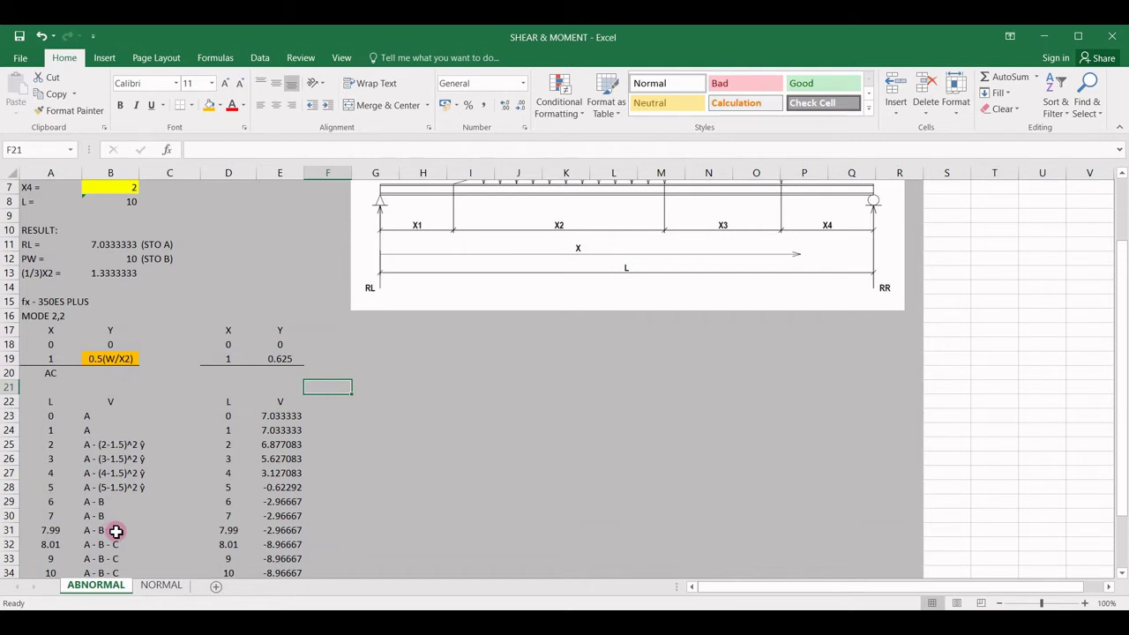
pyautogui.scroll(2, 298, 481)
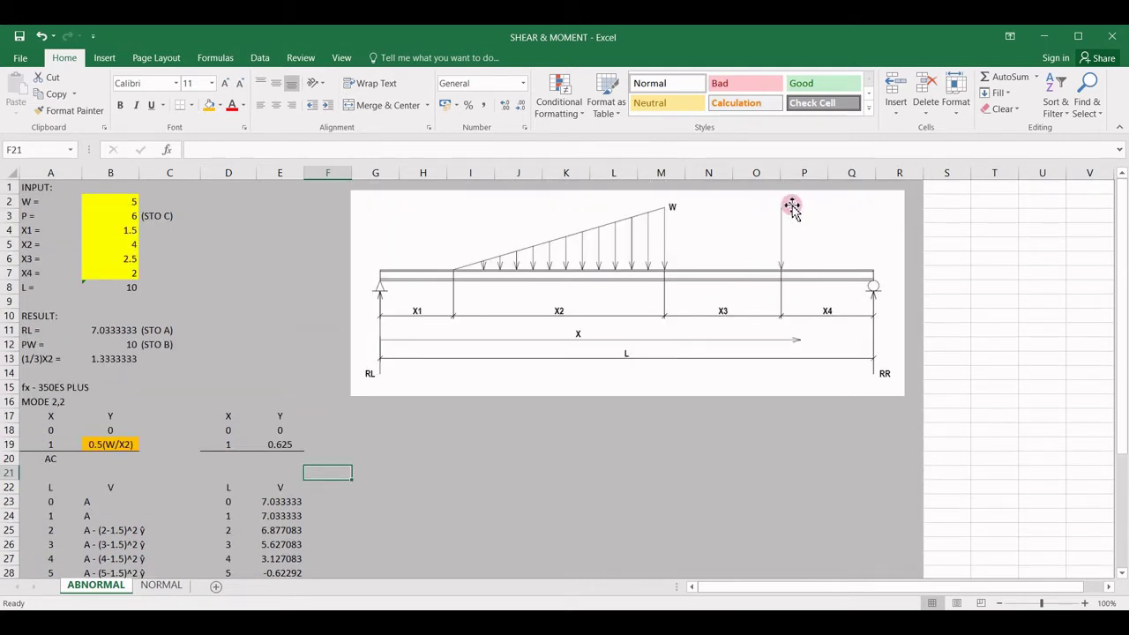
pyautogui.scroll(-2, 789, 294)
pyautogui.scroll(2, 661, 336)
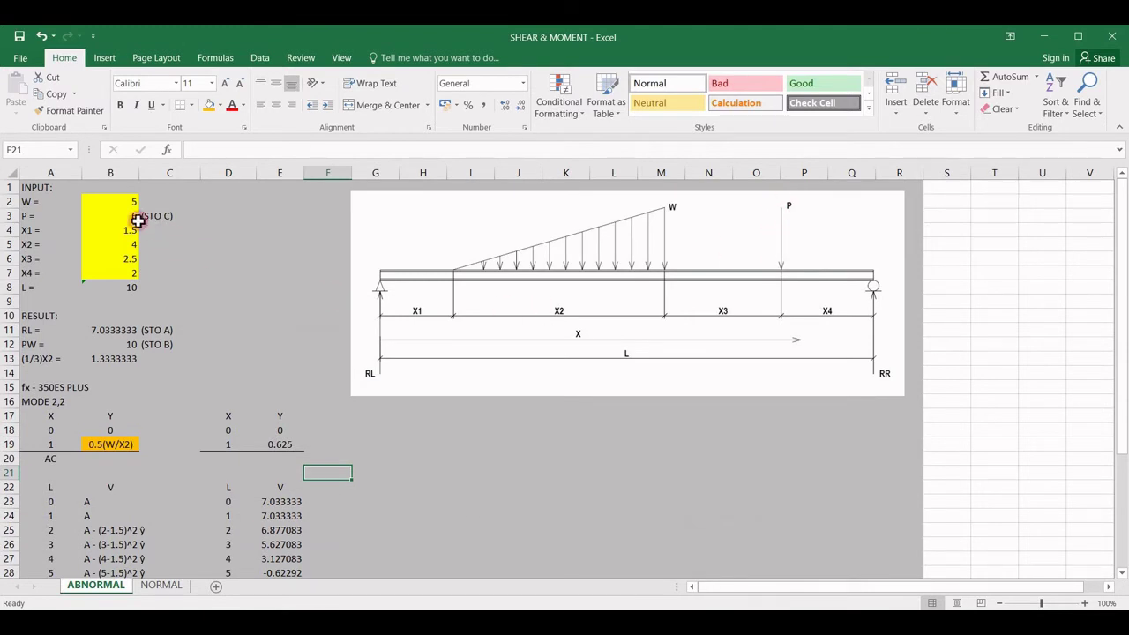
pyautogui.scroll(-3, 211, 324)
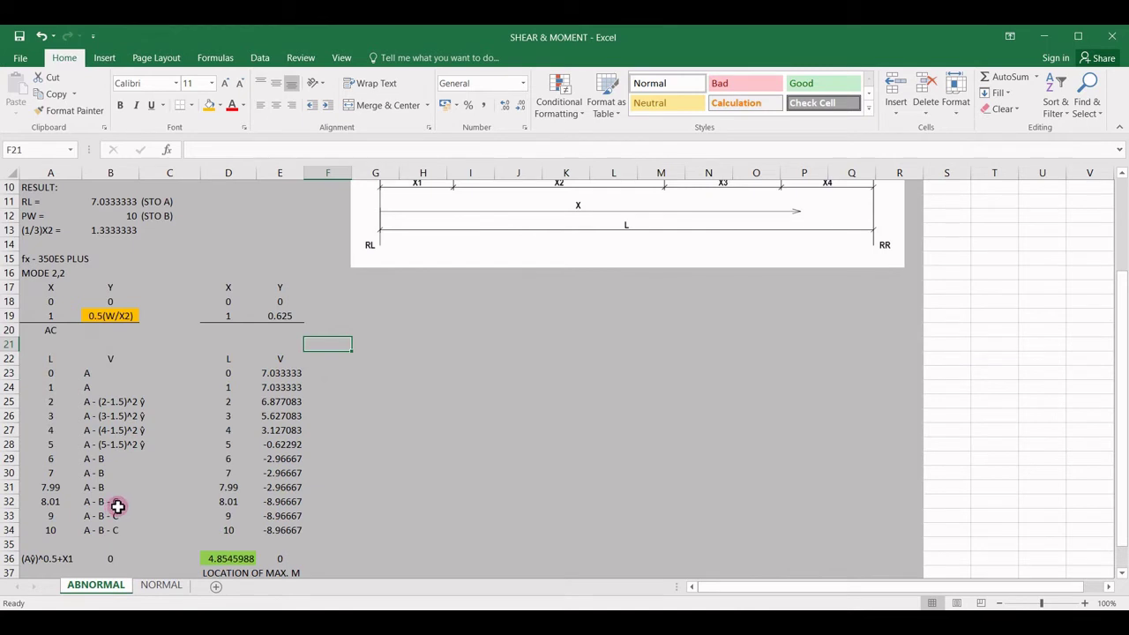
pyautogui.scroll(3, 159, 365)
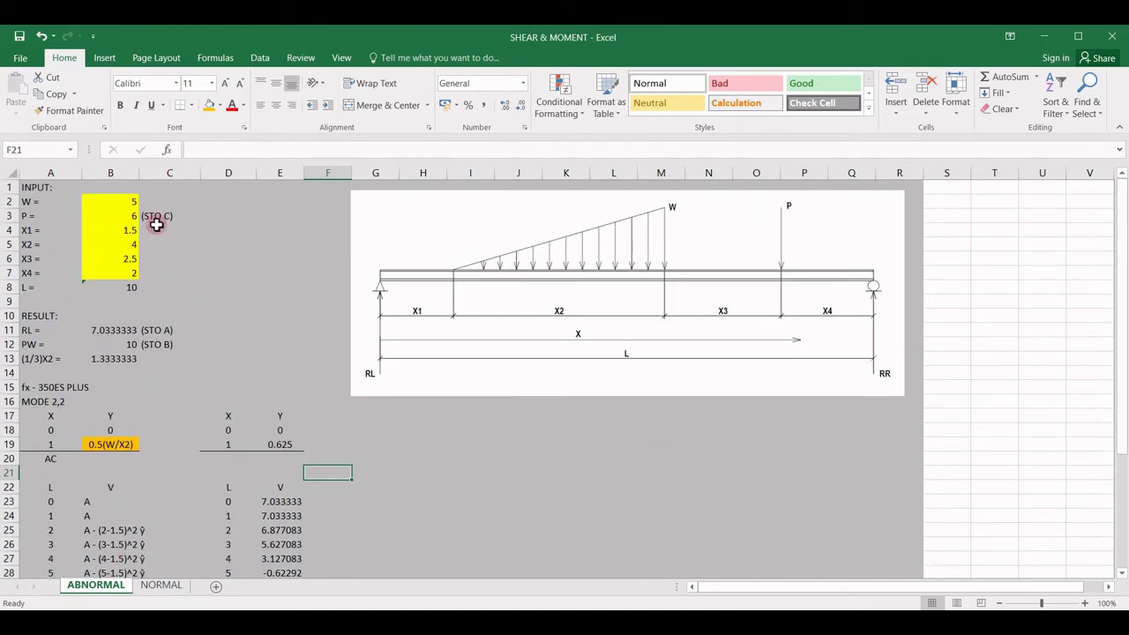
# Inspect the shear formulas in E23 to E29 against the written expressions for stations 0 to 6.
pyautogui.scroll(-4, 144, 418)
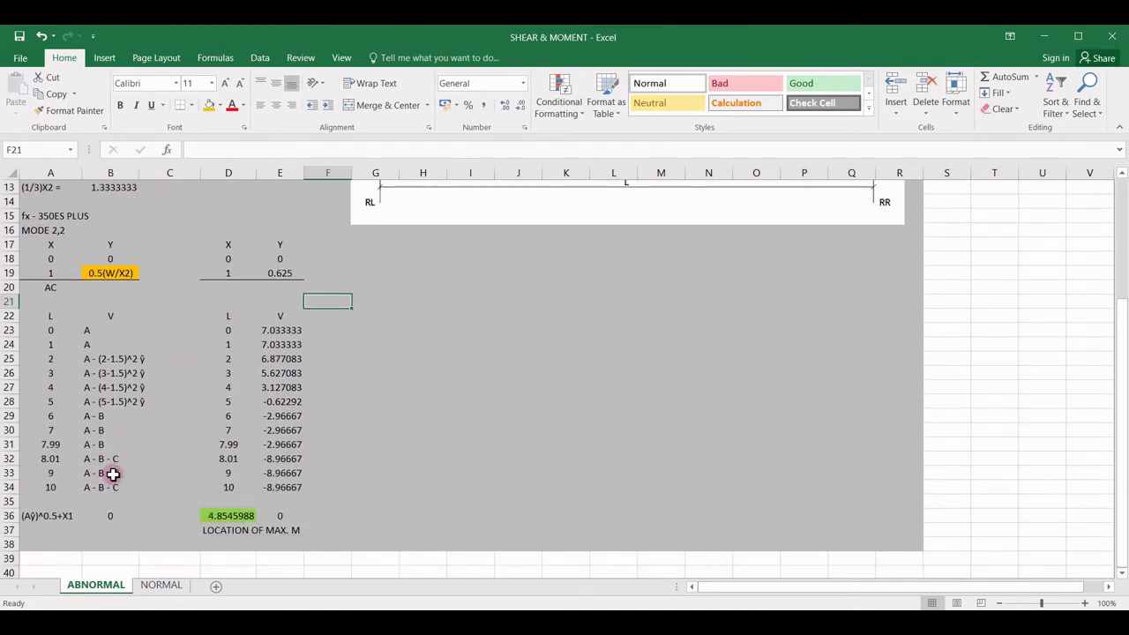
pyautogui.click(293, 330)
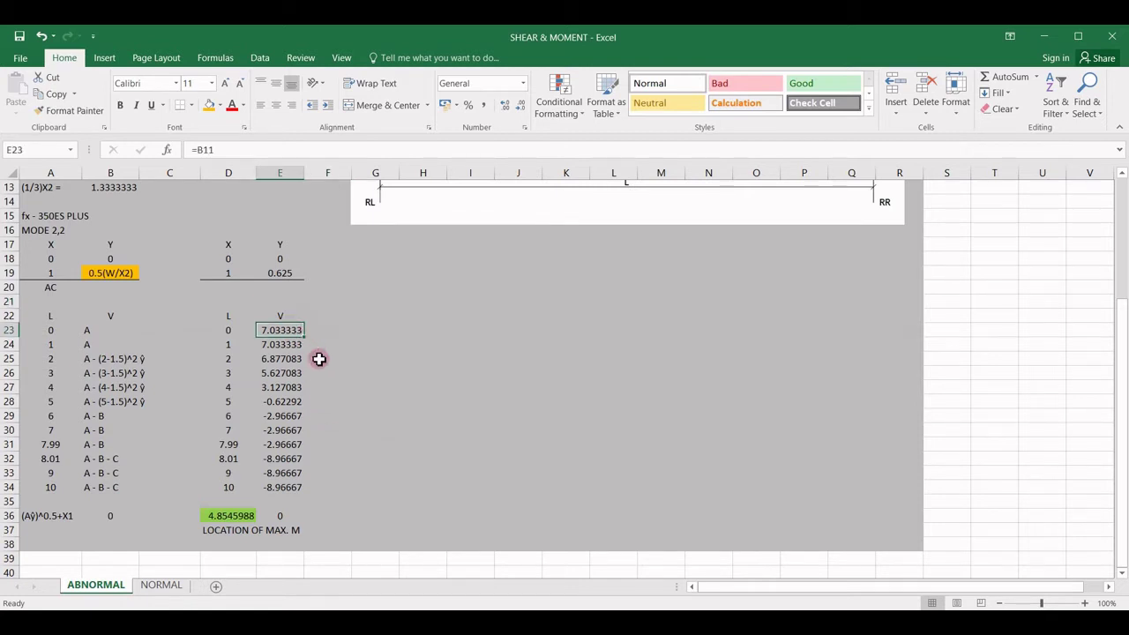
pyautogui.click(286, 348)
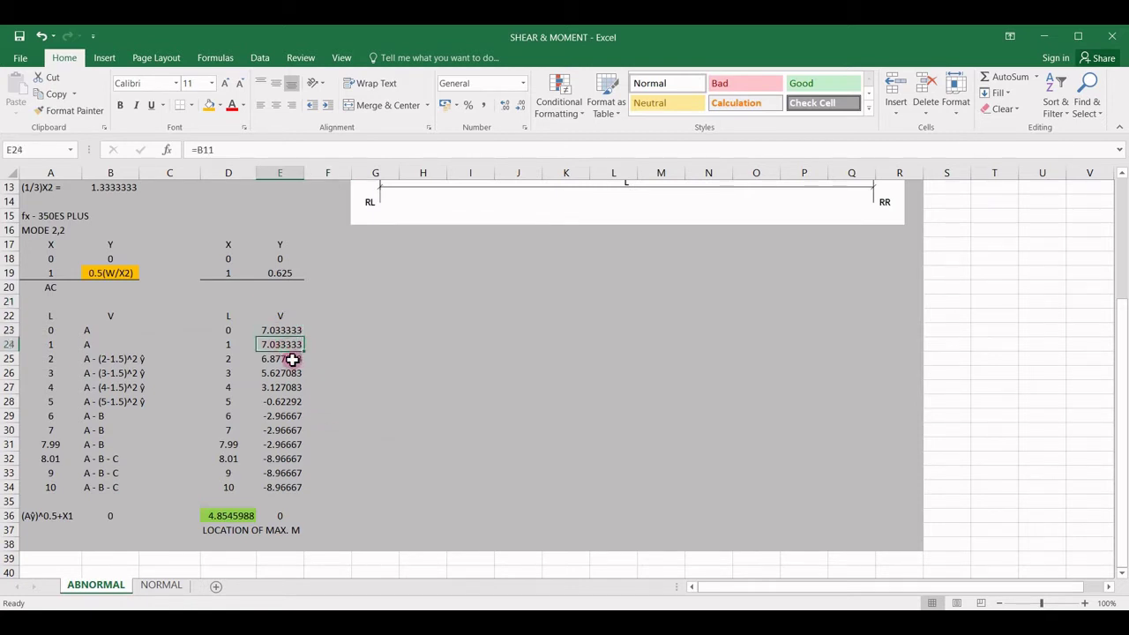
pyautogui.click(291, 362)
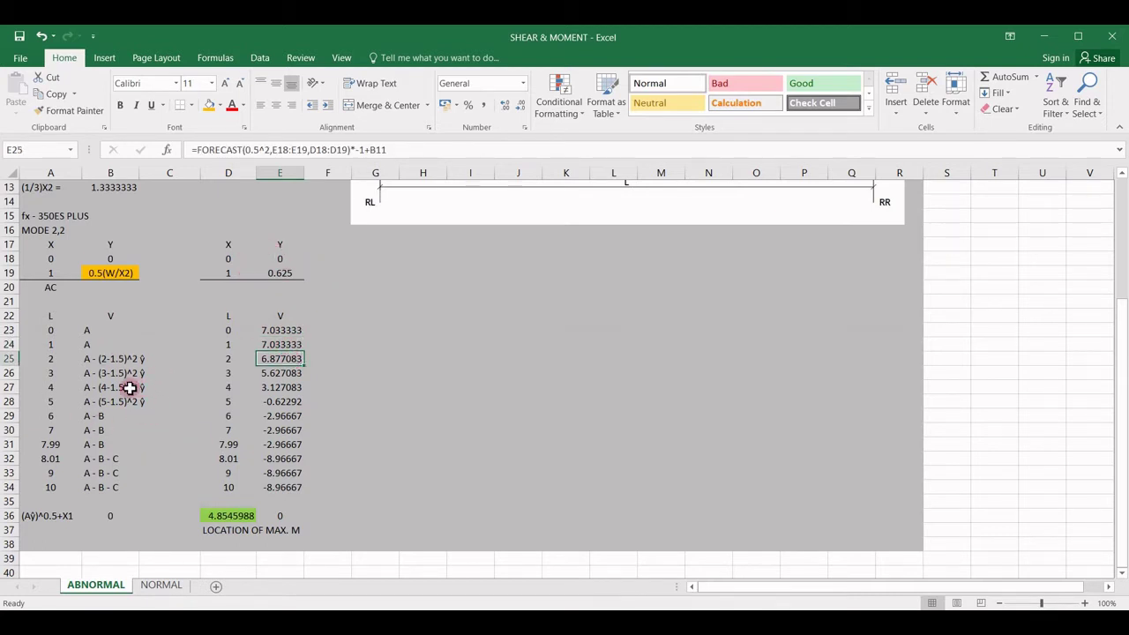
pyautogui.click(289, 373)
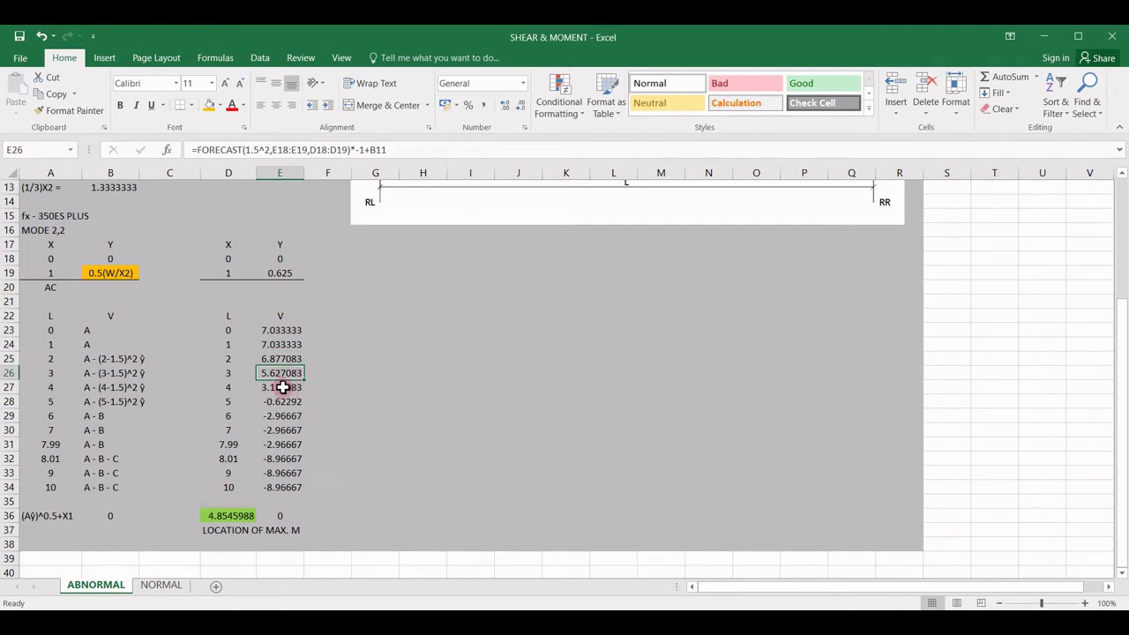
pyautogui.click(282, 387)
pyautogui.click(287, 402)
pyautogui.click(286, 417)
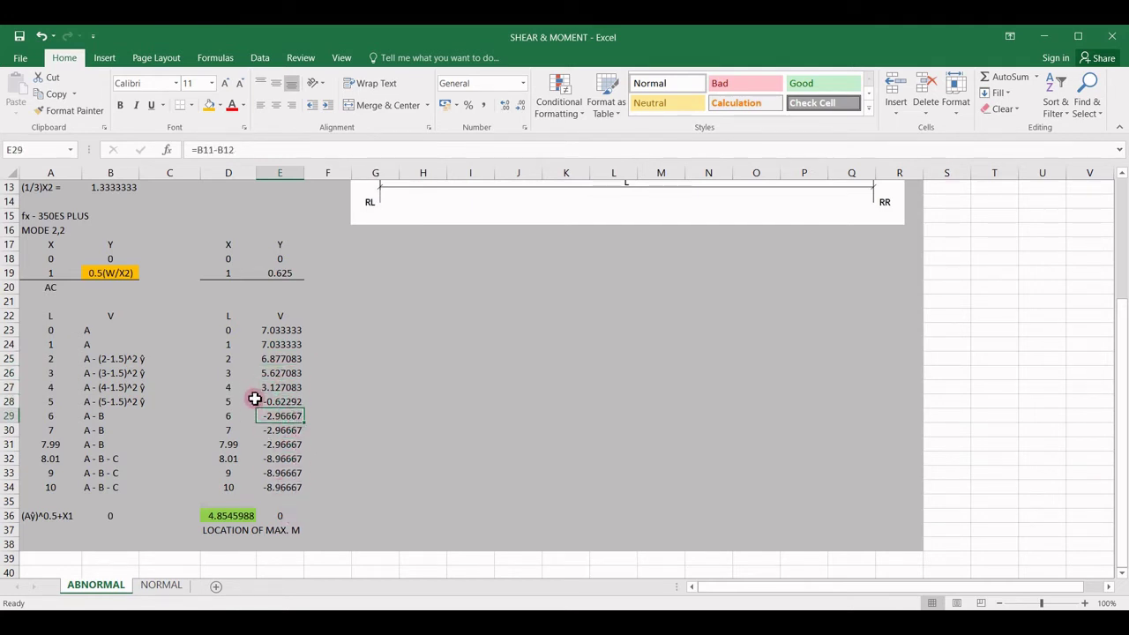
pyautogui.click(279, 388)
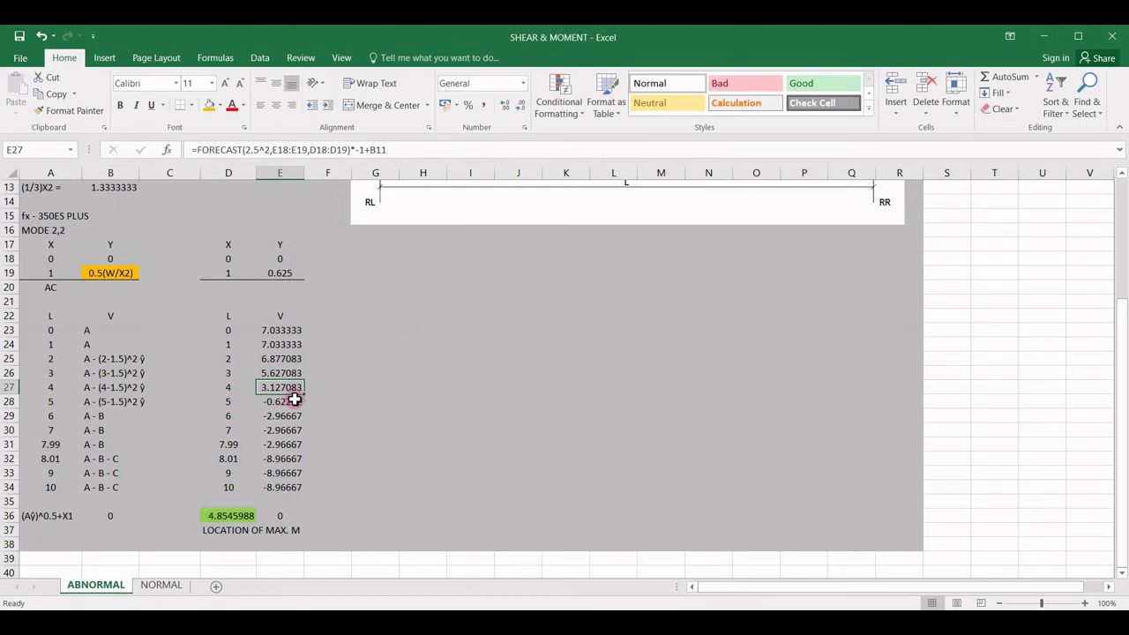
# Inspect the location of maximum moment formula in D36, its zero shear entry in E36 and the written expression in A36.
pyautogui.scroll(-2, 293, 399)
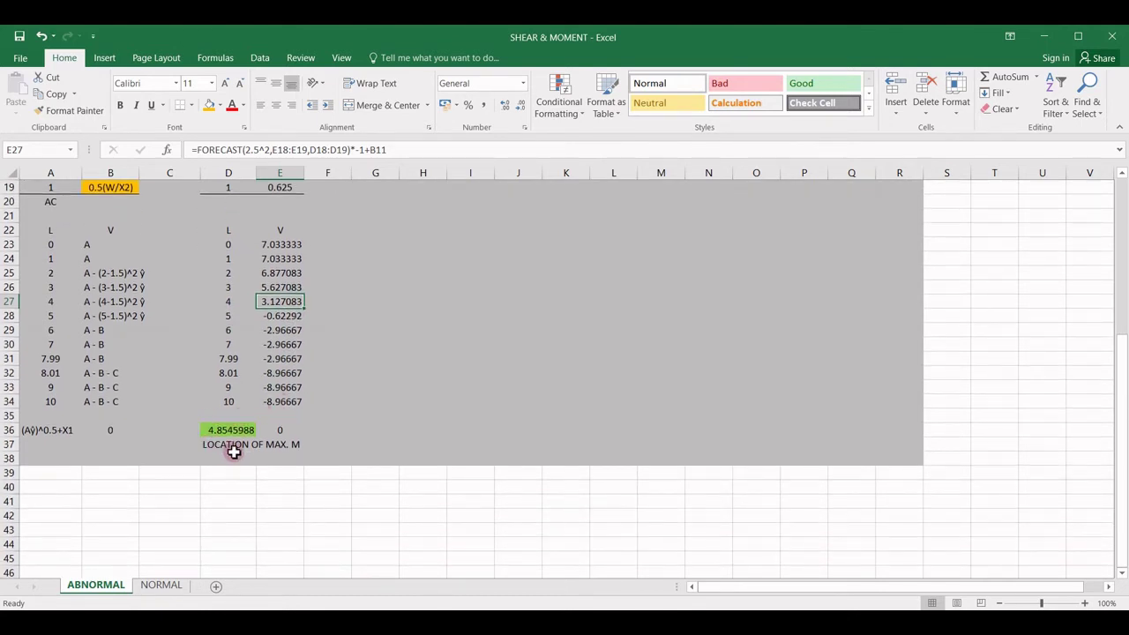
pyautogui.click(235, 430)
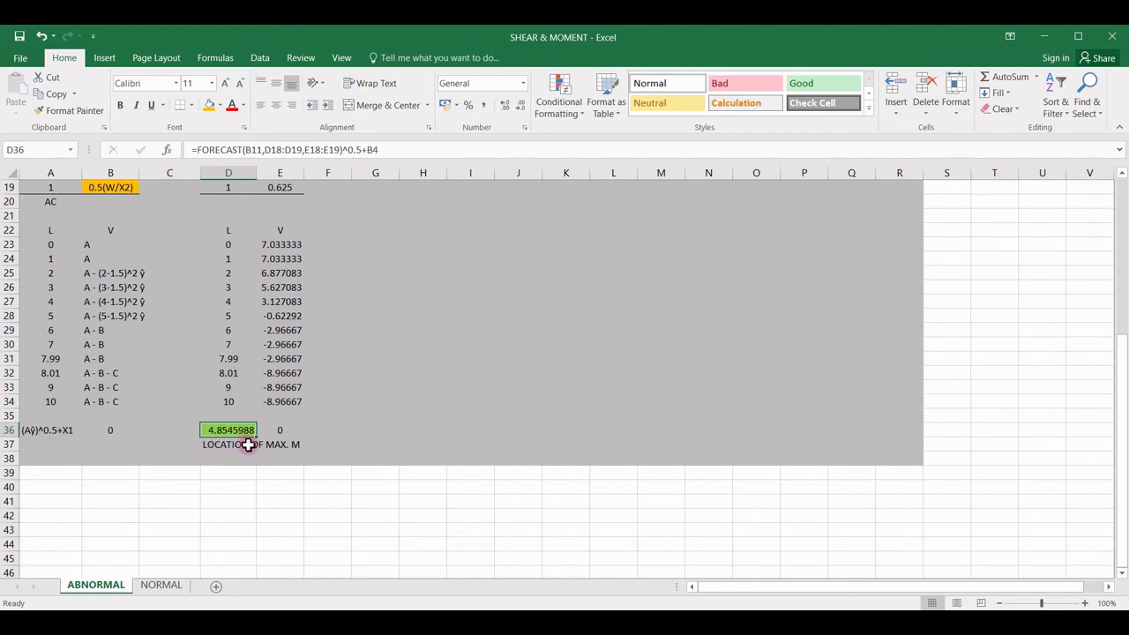
pyautogui.click(285, 430)
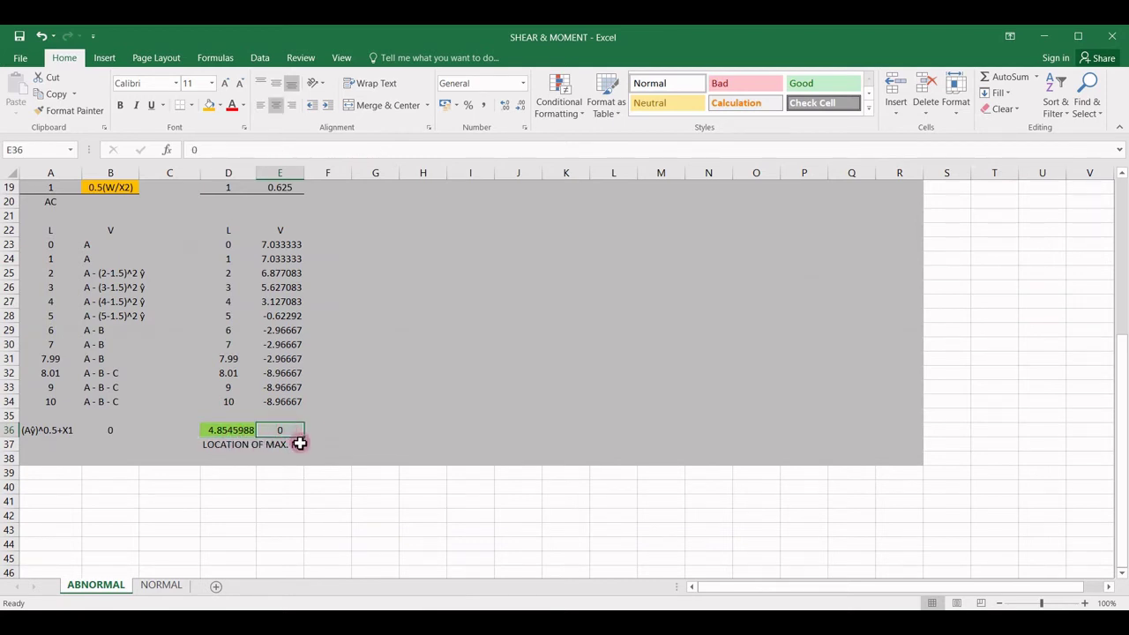
pyautogui.click(232, 430)
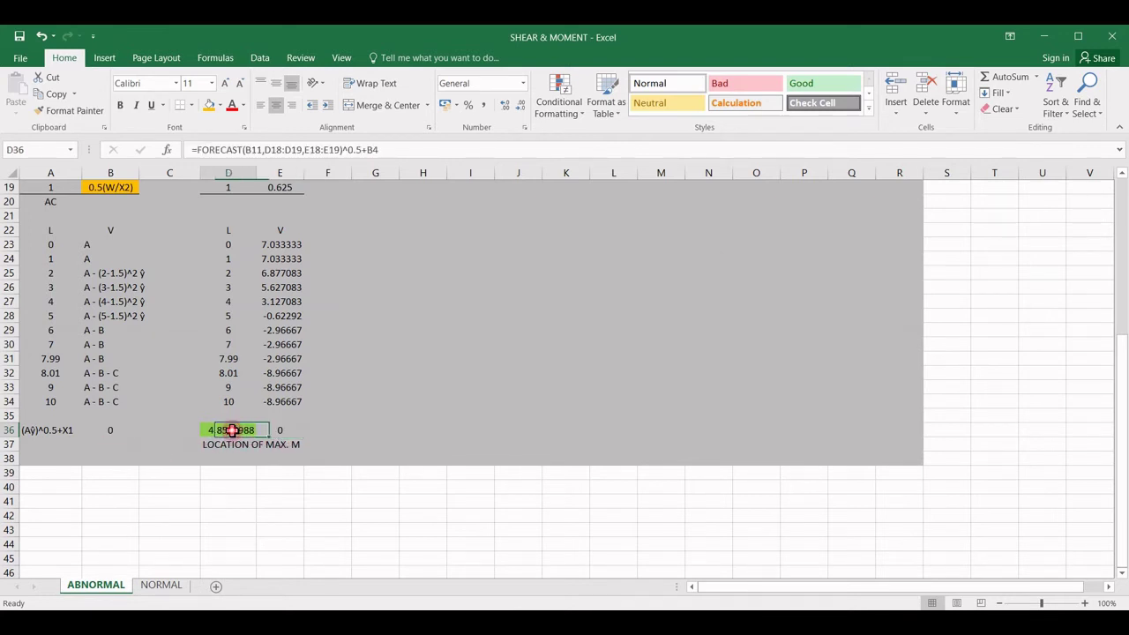
pyautogui.click(53, 432)
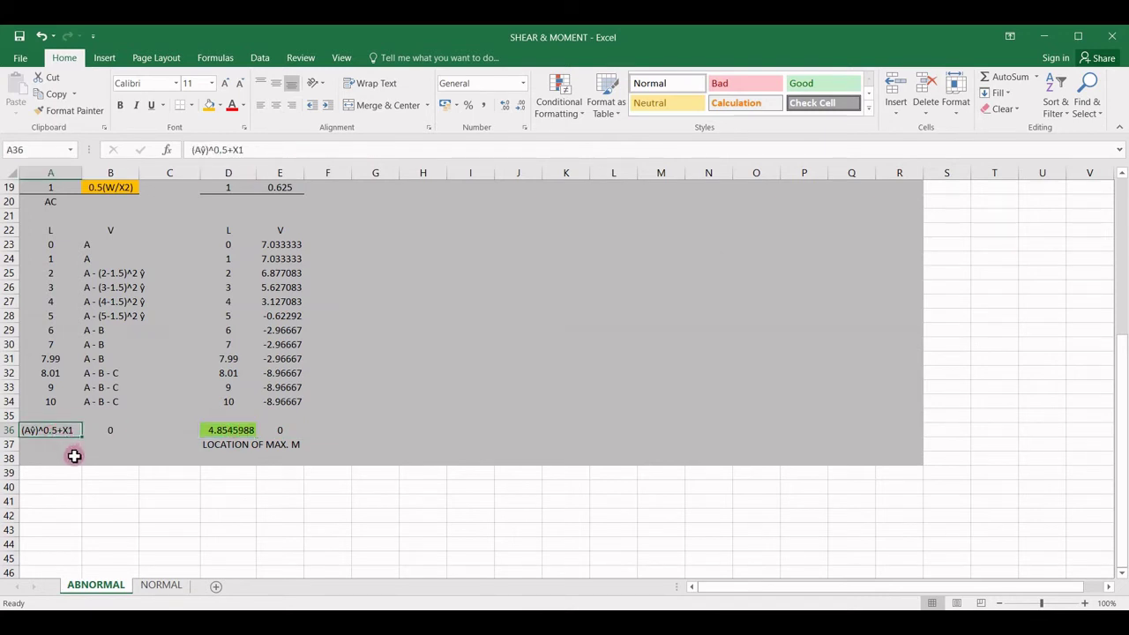
# Replace ŷ with x̂ in the A36 expression so it reads (Ax̂)^0.5+X1, adding the combining circumflex accent symbol after x.
pyautogui.scroll(1, 74, 455)
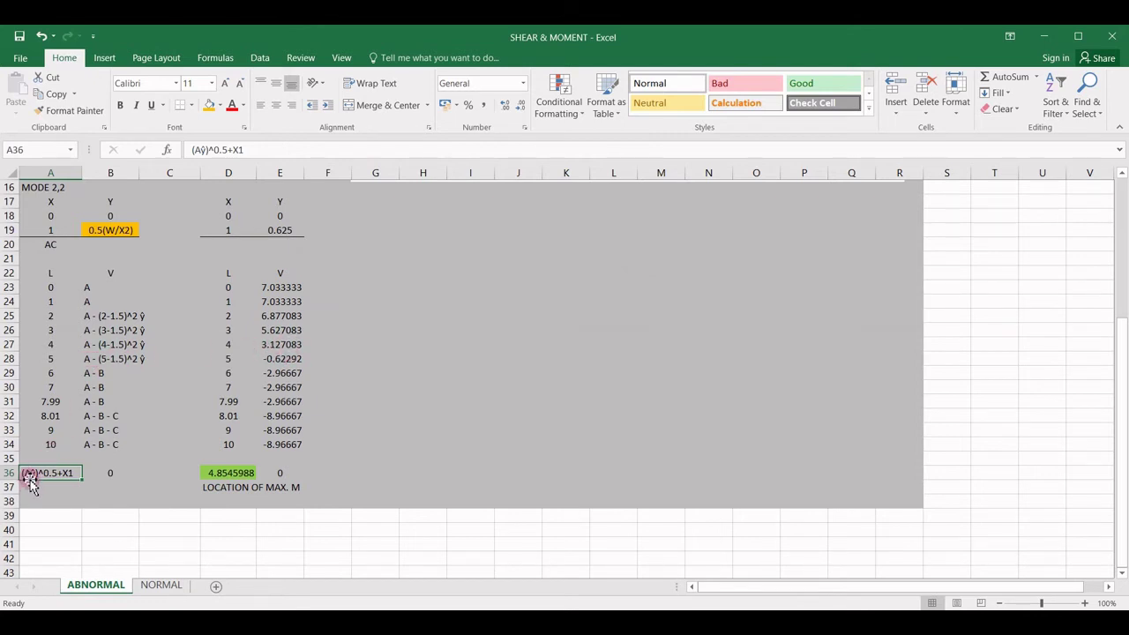
pyautogui.click(204, 149)
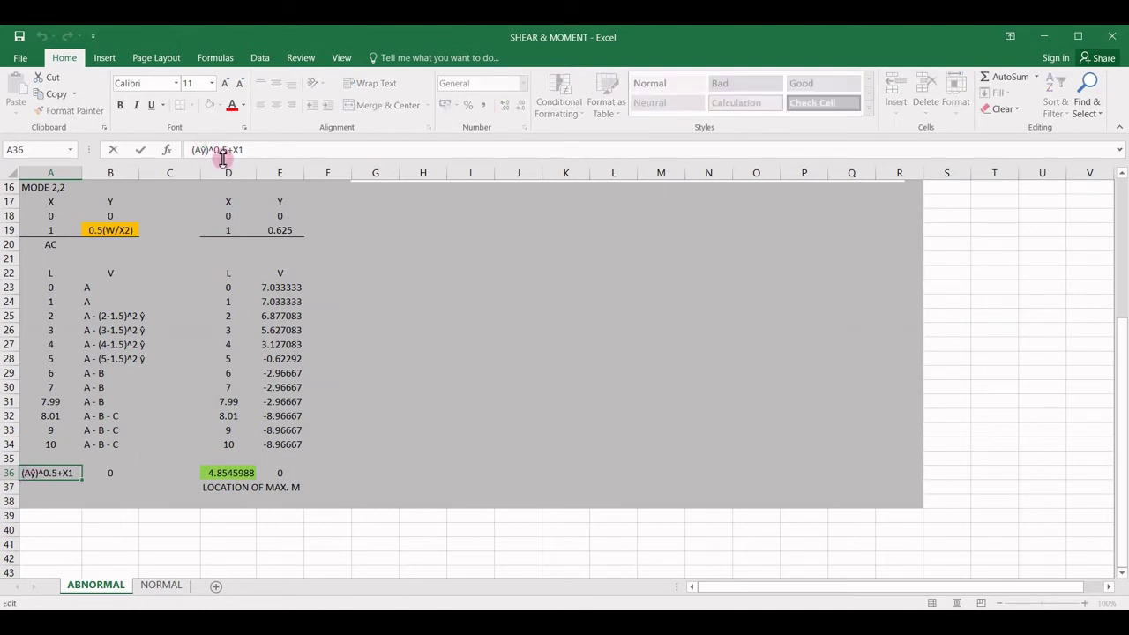
pyautogui.press('BackSpace')
pyautogui.write('x')
pyautogui.click(104, 57)
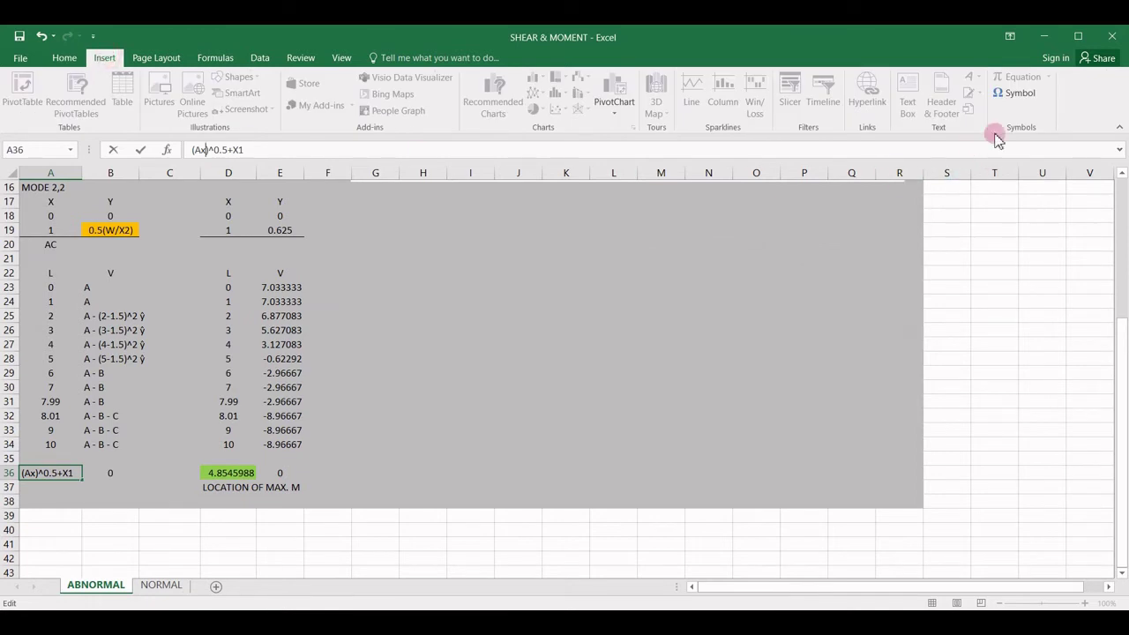
pyautogui.click(1014, 92)
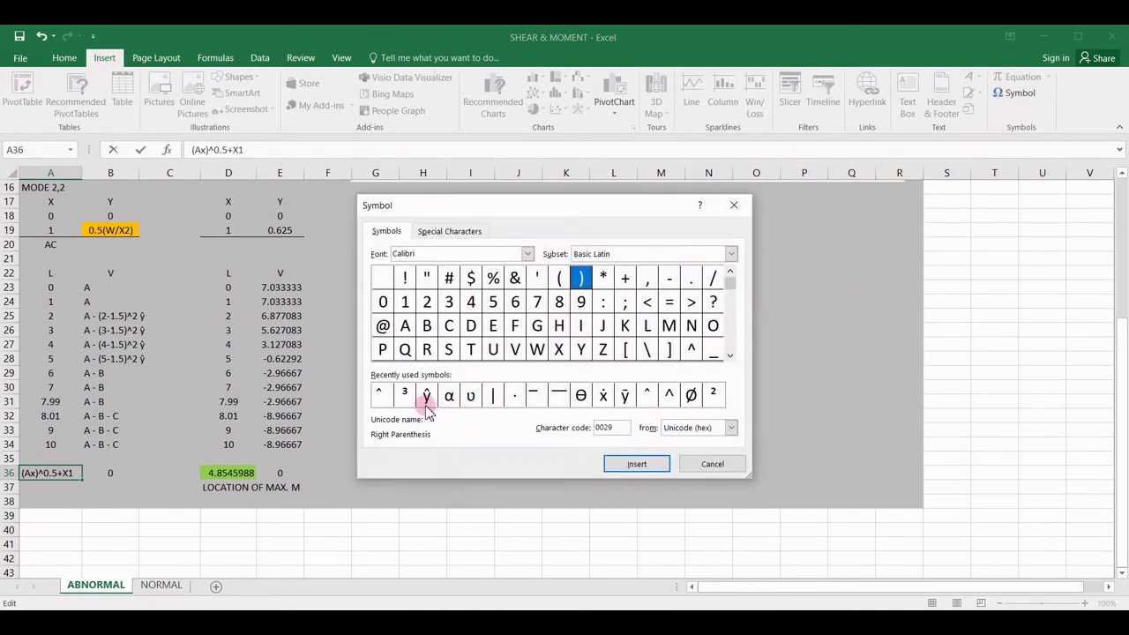
pyautogui.click(379, 394)
pyautogui.click(637, 464)
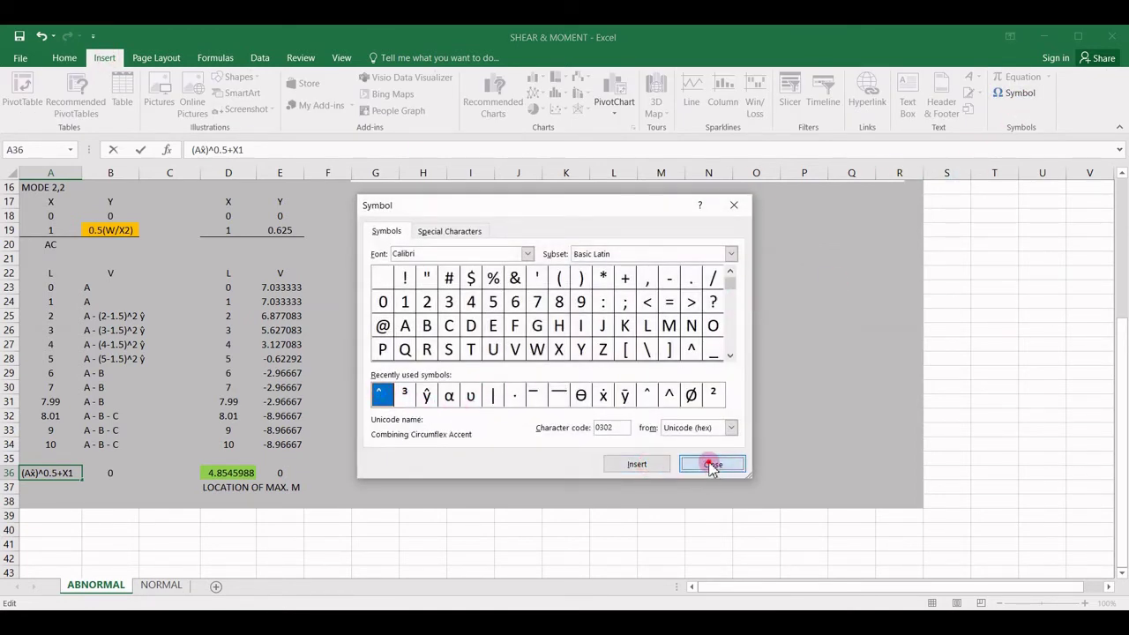
pyautogui.click(711, 464)
pyautogui.click(123, 529)
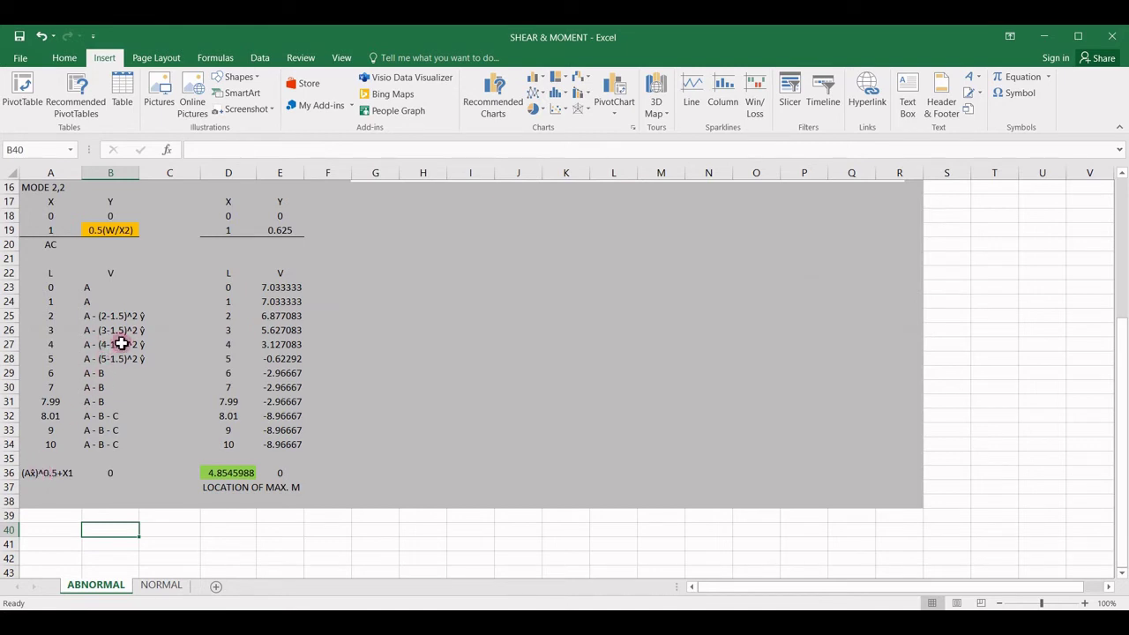
# Compare the location of maximum moment in D36 with the triangular load span X2 on the beam diagram.
pyautogui.scroll(5, 120, 344)
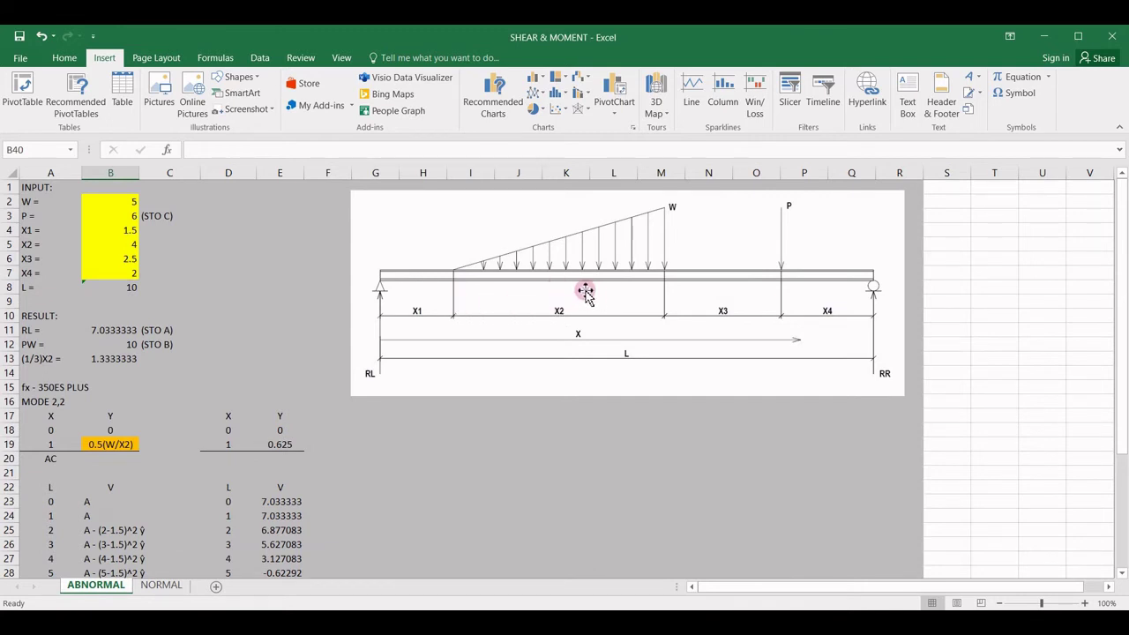
pyautogui.scroll(-5, 396, 326)
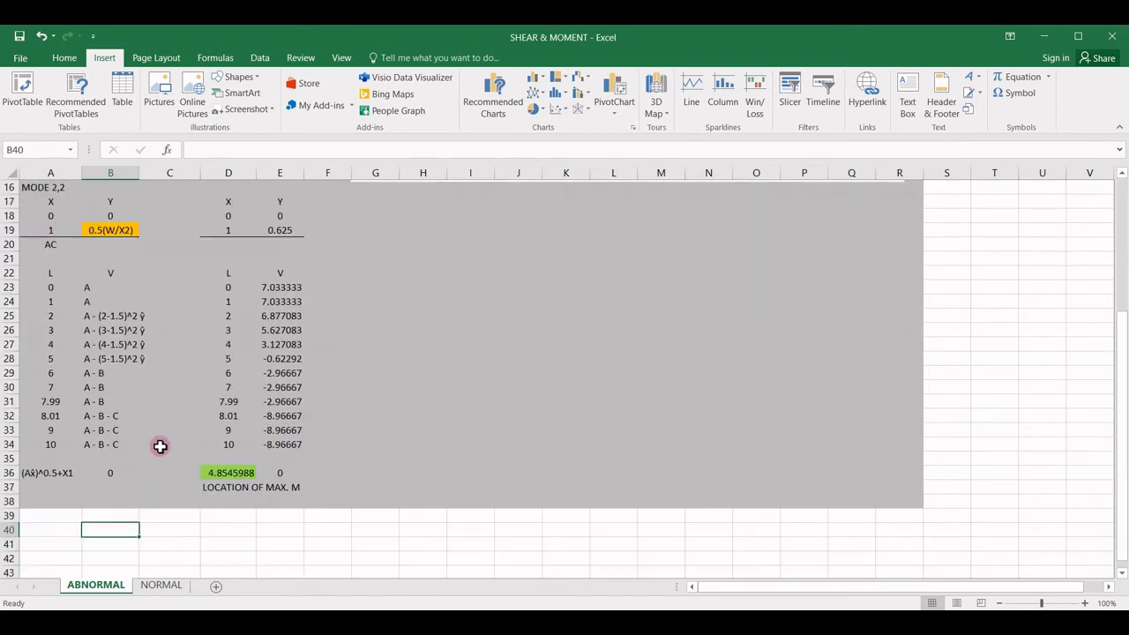
pyautogui.scroll(5, 42, 474)
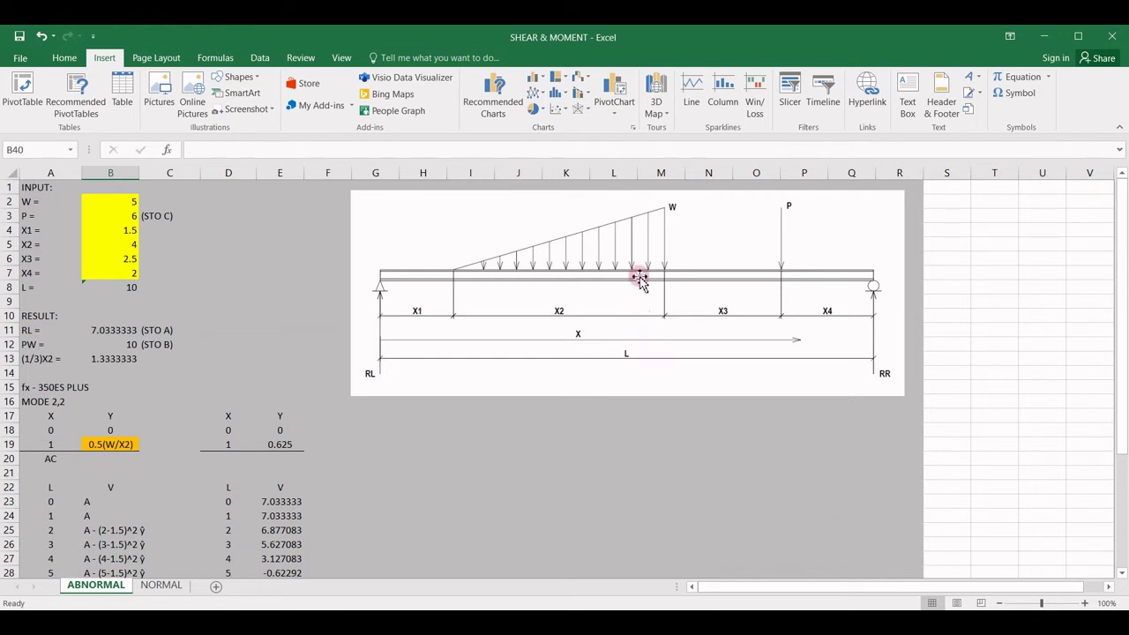
pyautogui.scroll(-5, 547, 304)
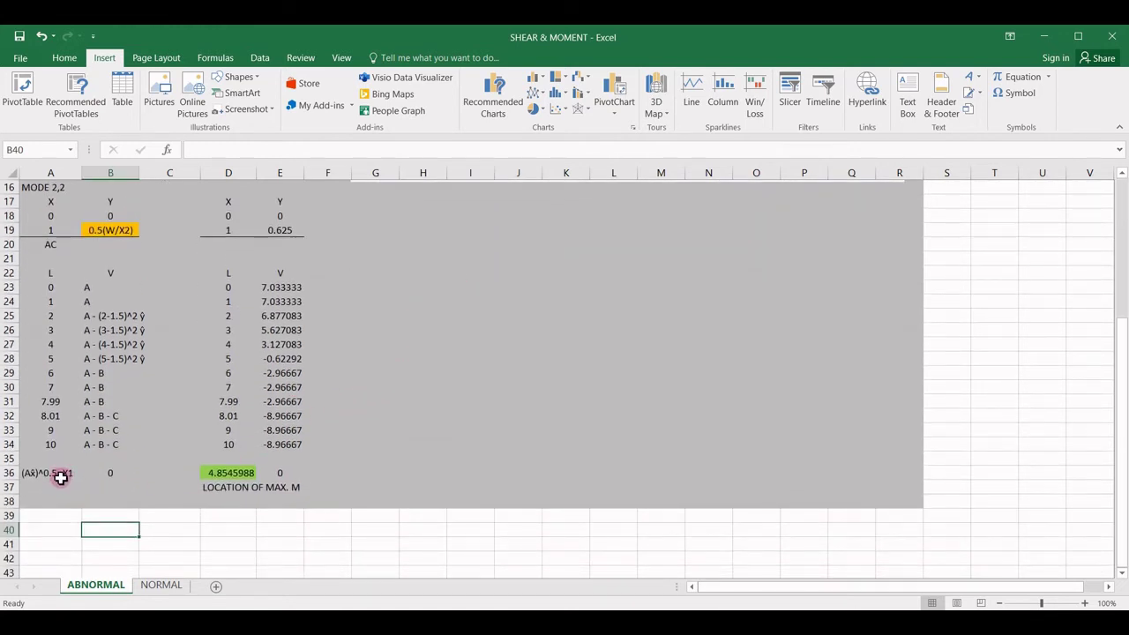
pyautogui.click(229, 474)
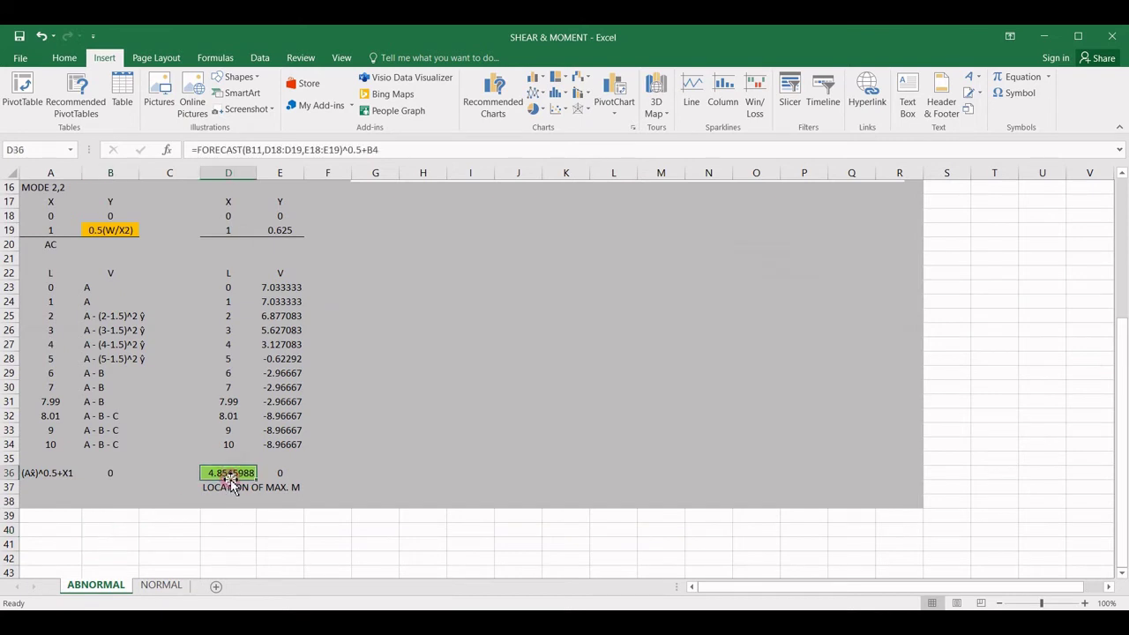
pyautogui.click(335, 463)
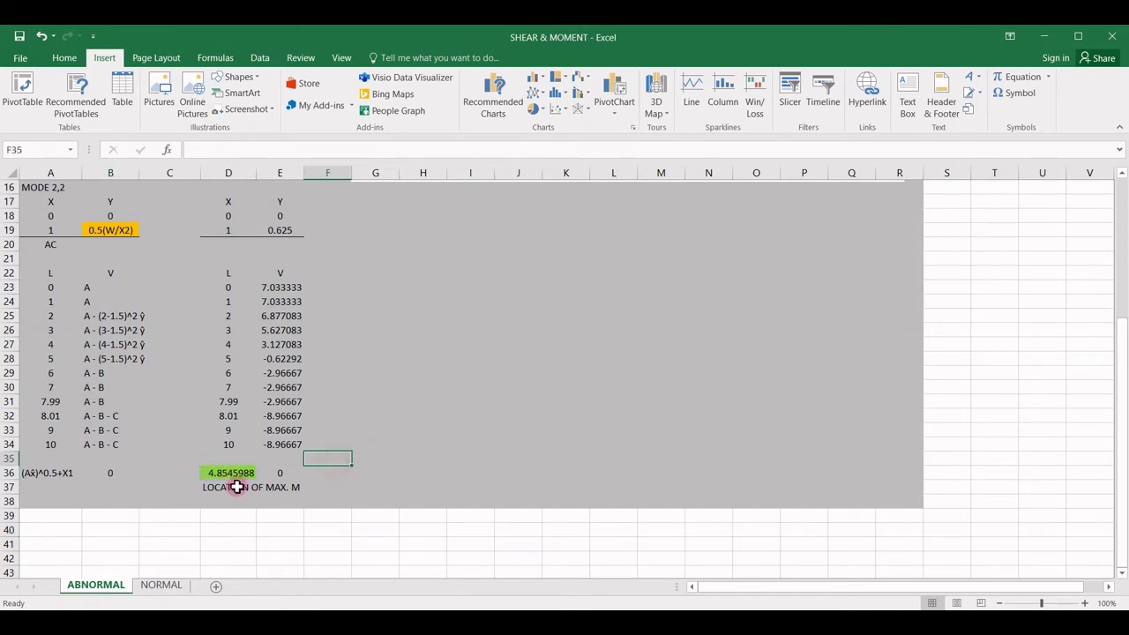
pyautogui.click(231, 474)
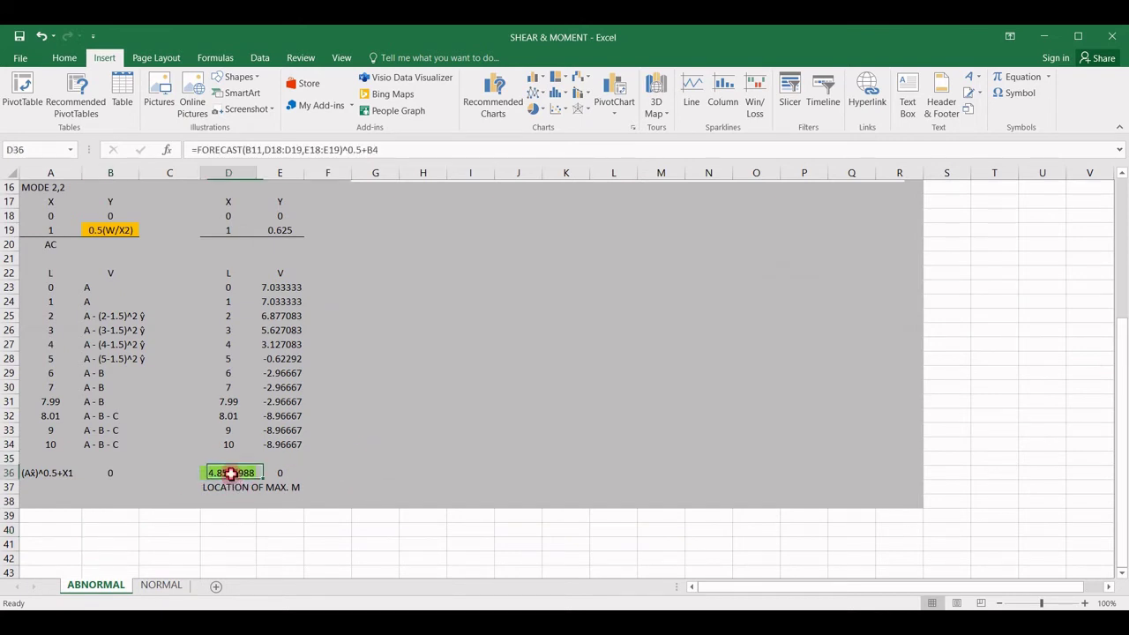
pyautogui.click(372, 441)
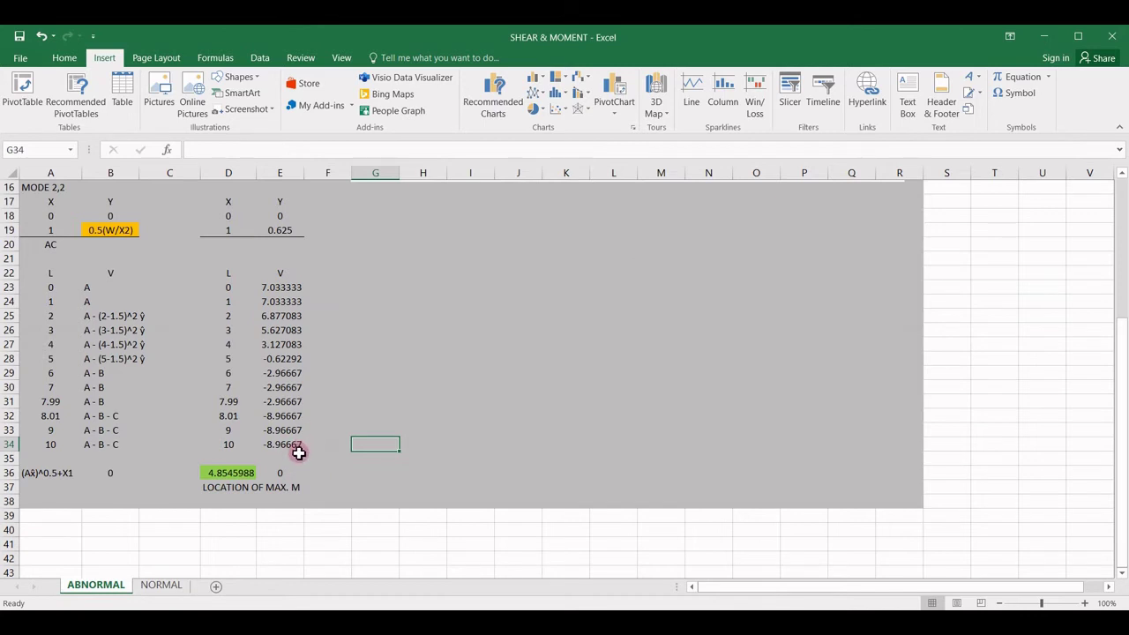
# Compare the shear at station 10 in E34 with the reaction RR and the loads on the beam diagram.
pyautogui.scroll(2, 307, 454)
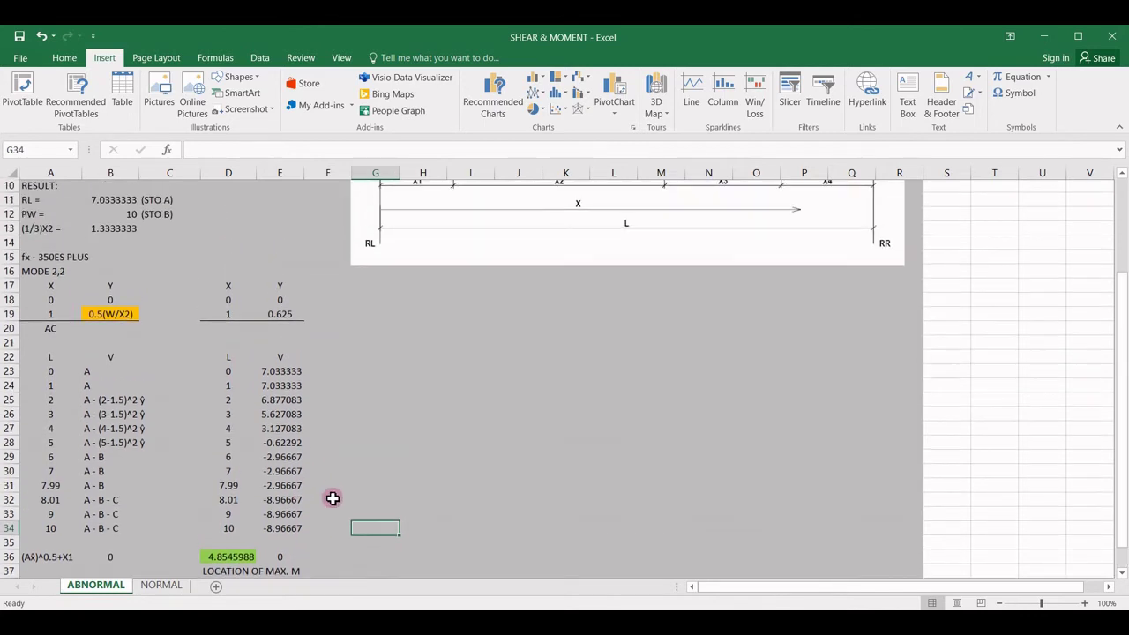
pyautogui.click(287, 530)
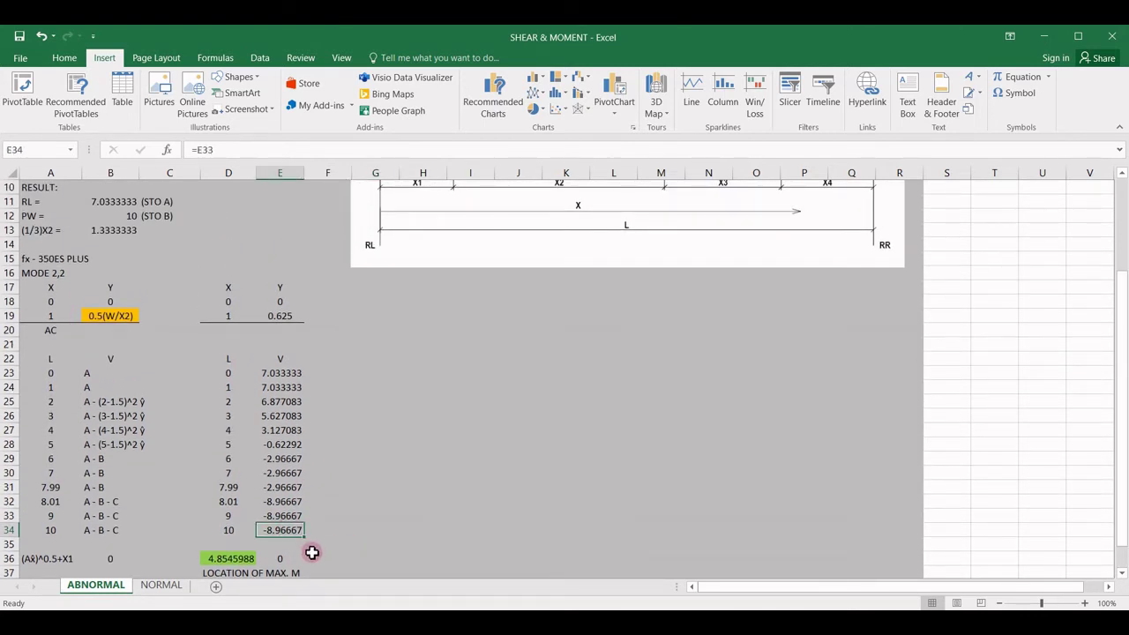
pyautogui.scroll(1, 312, 552)
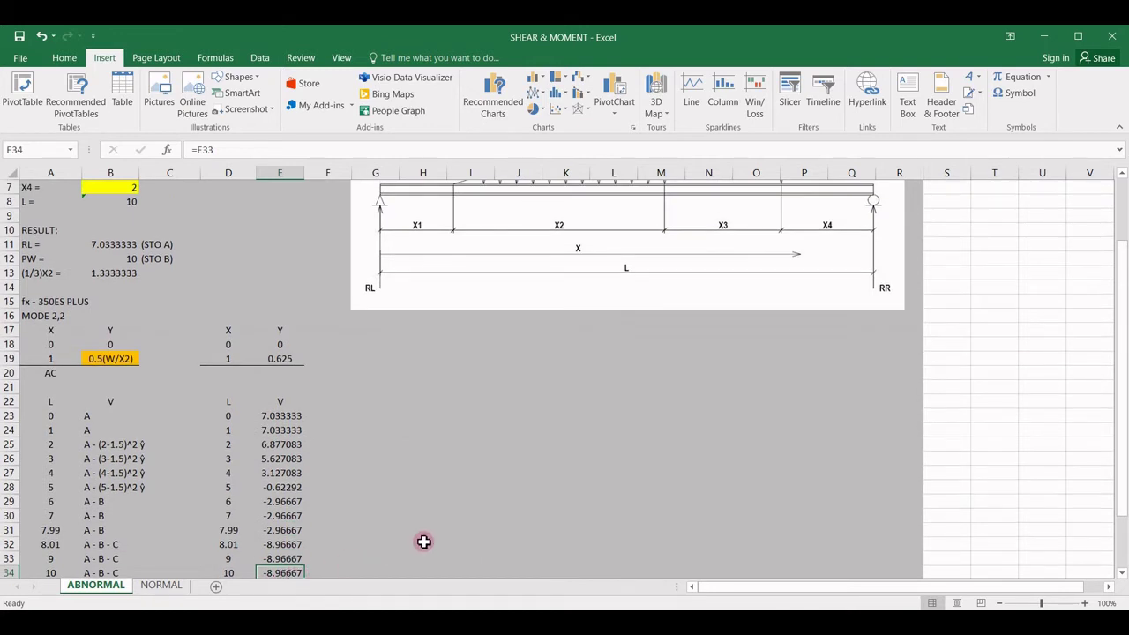
pyautogui.scroll(-1, 379, 521)
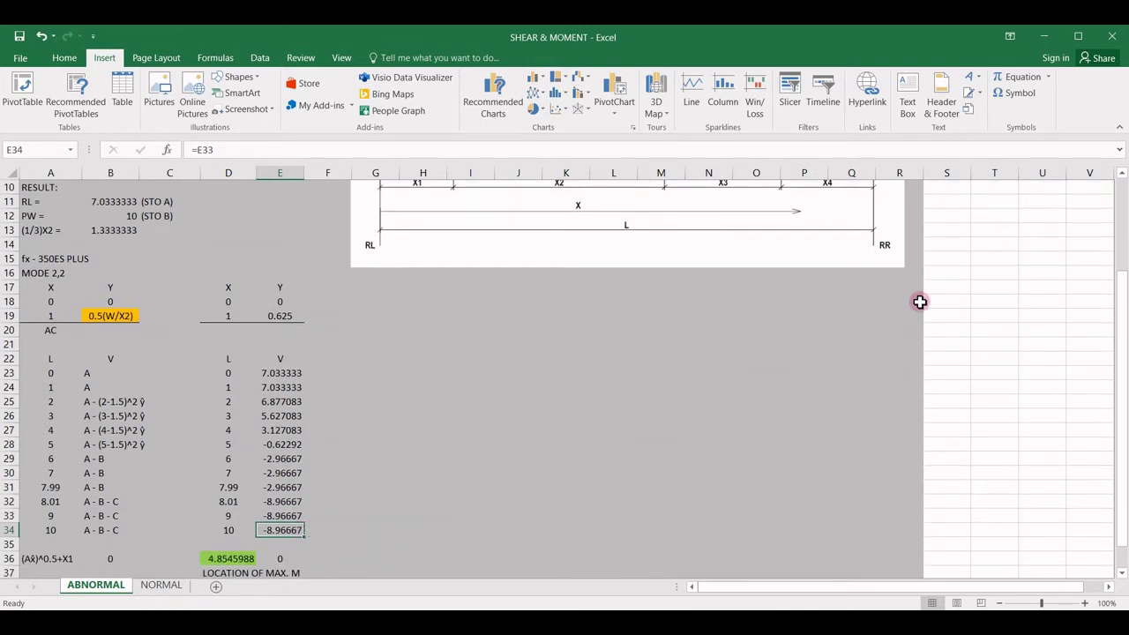
pyautogui.scroll(1, 896, 292)
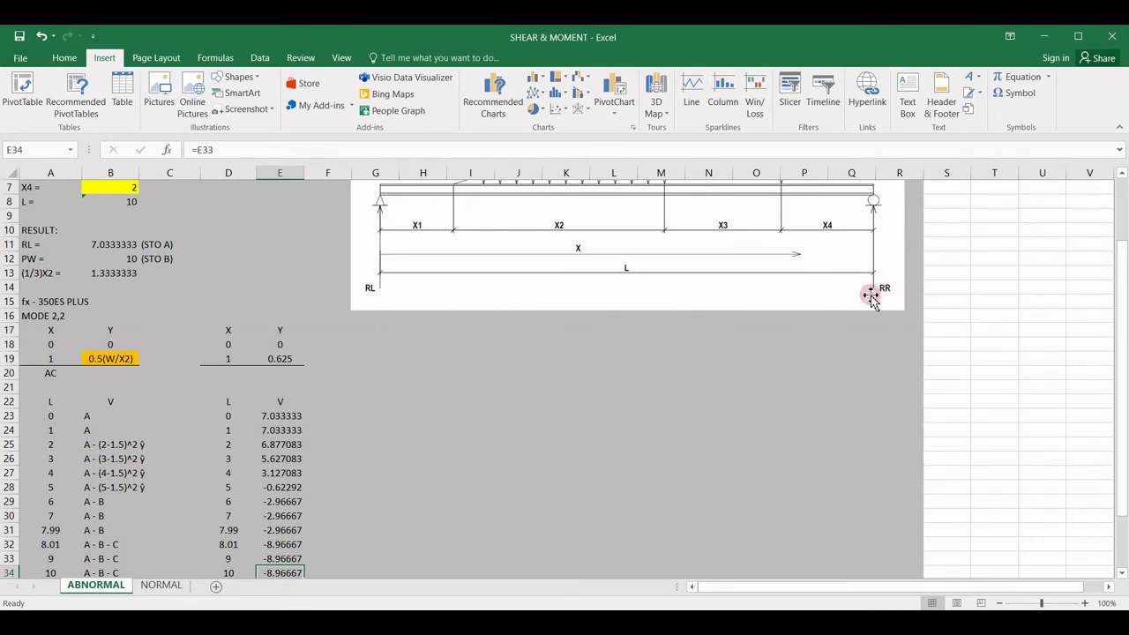
pyautogui.scroll(-3, 819, 295)
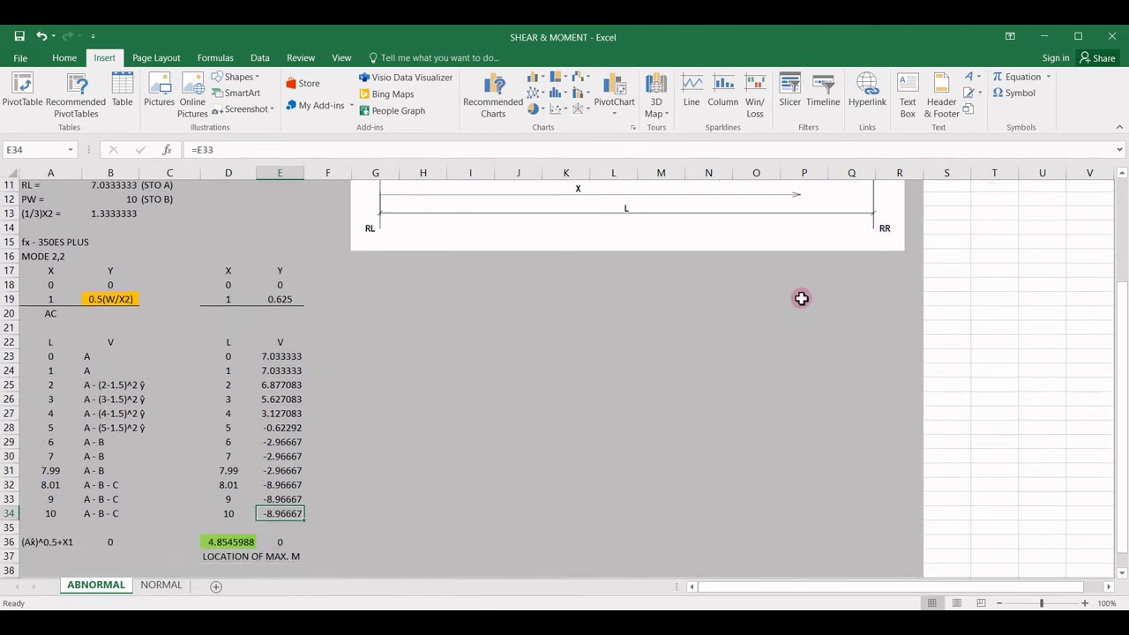
pyautogui.scroll(5, 646, 349)
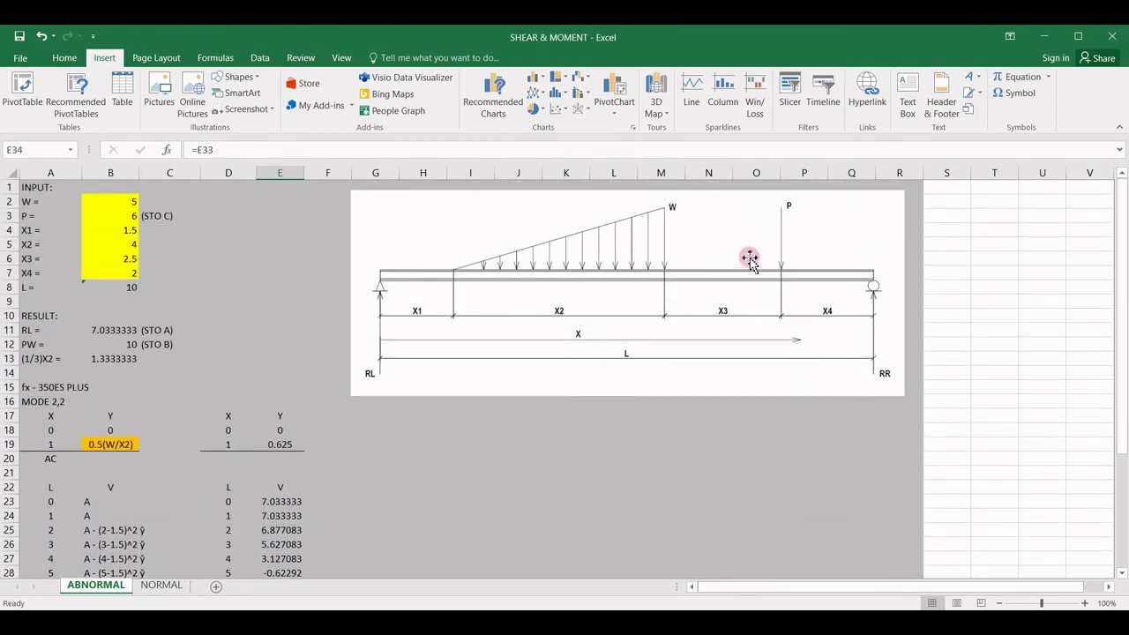
pyautogui.scroll(-1, 785, 258)
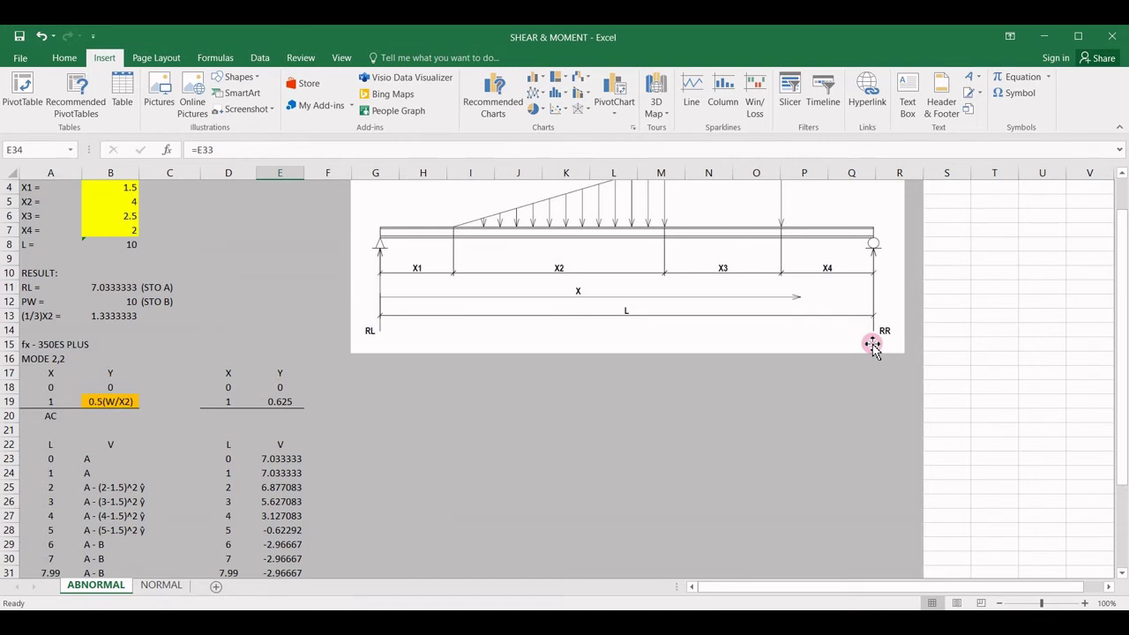
pyautogui.scroll(-4, 872, 346)
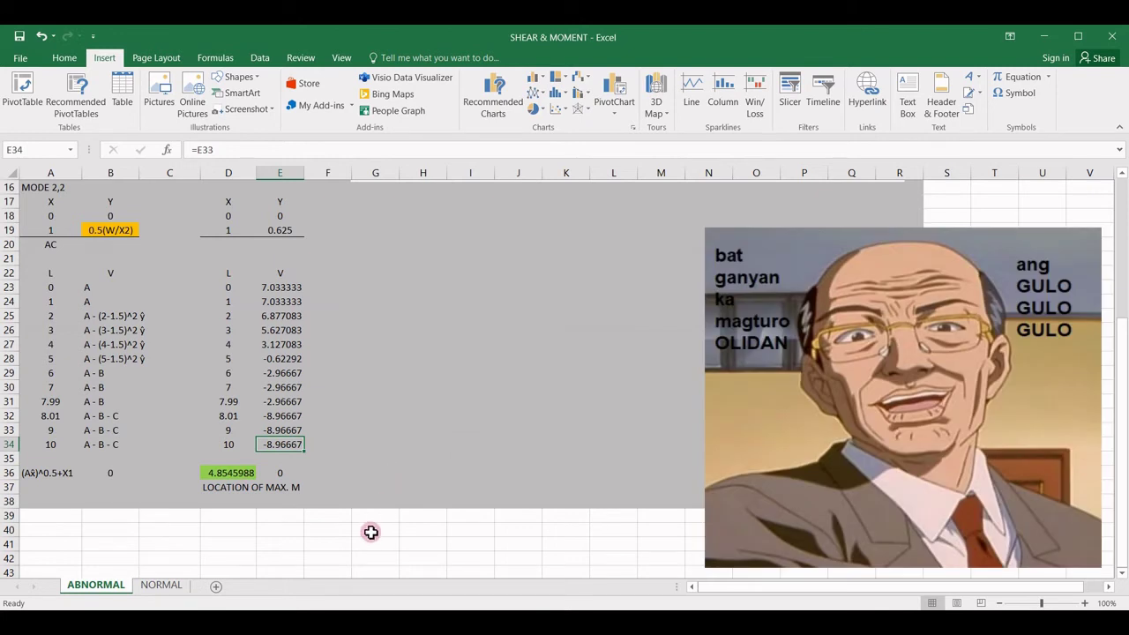
# Begin an equilibrium check formula in G36 by adding the triangular load PW in B12 and the point load P in B3.
pyautogui.click(375, 472)
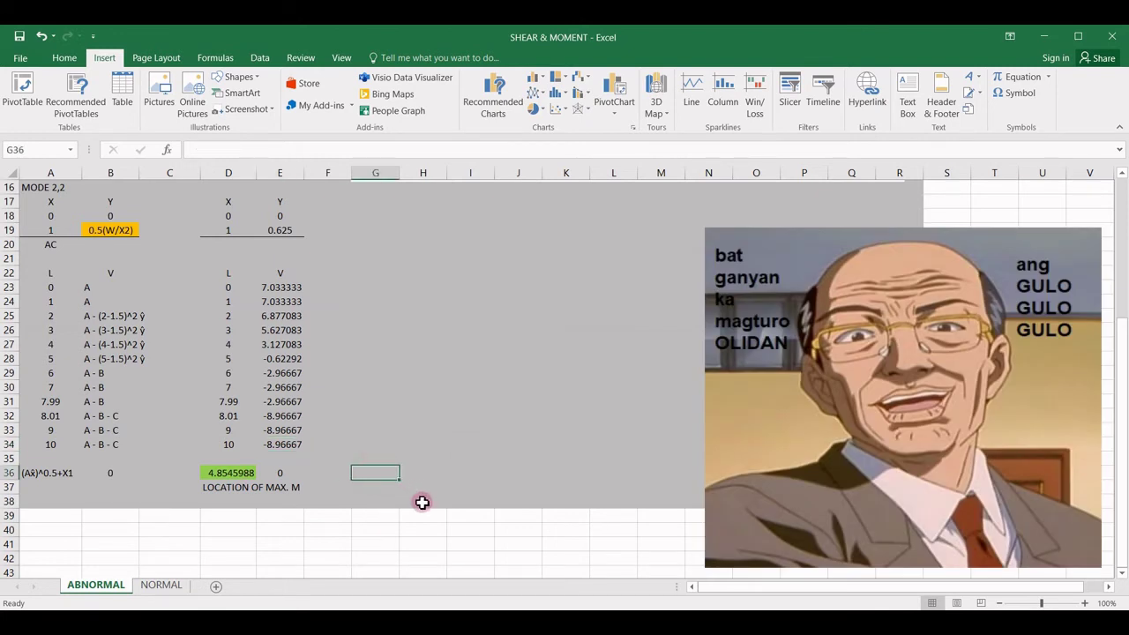
pyautogui.scroll(5, 456, 526)
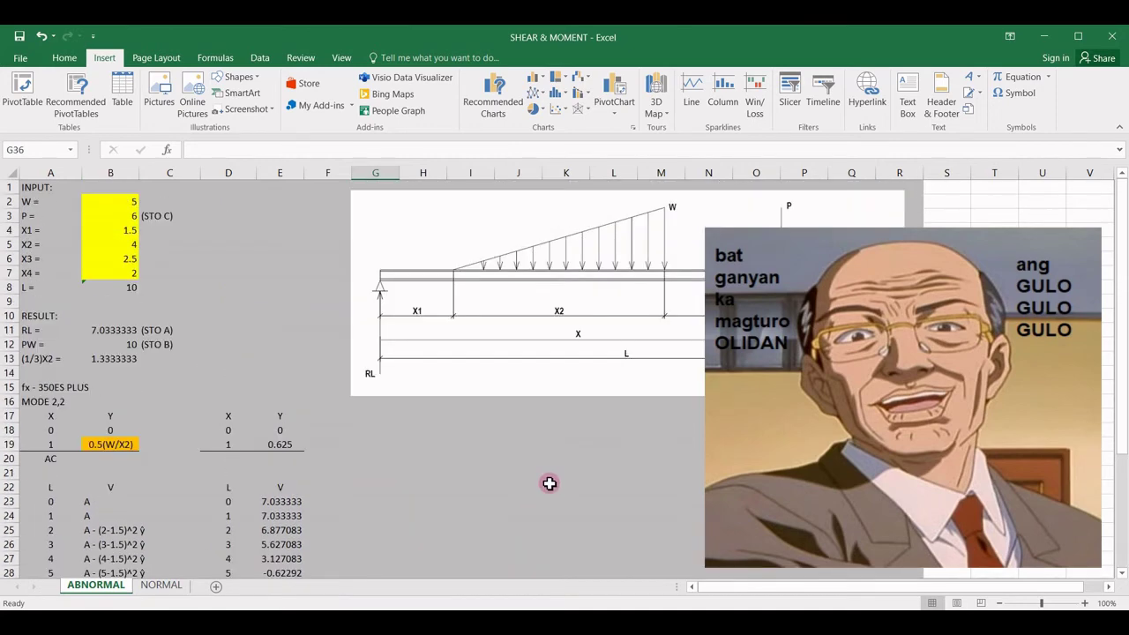
pyautogui.scroll(-4, 550, 486)
pyautogui.scroll(-2, 536, 475)
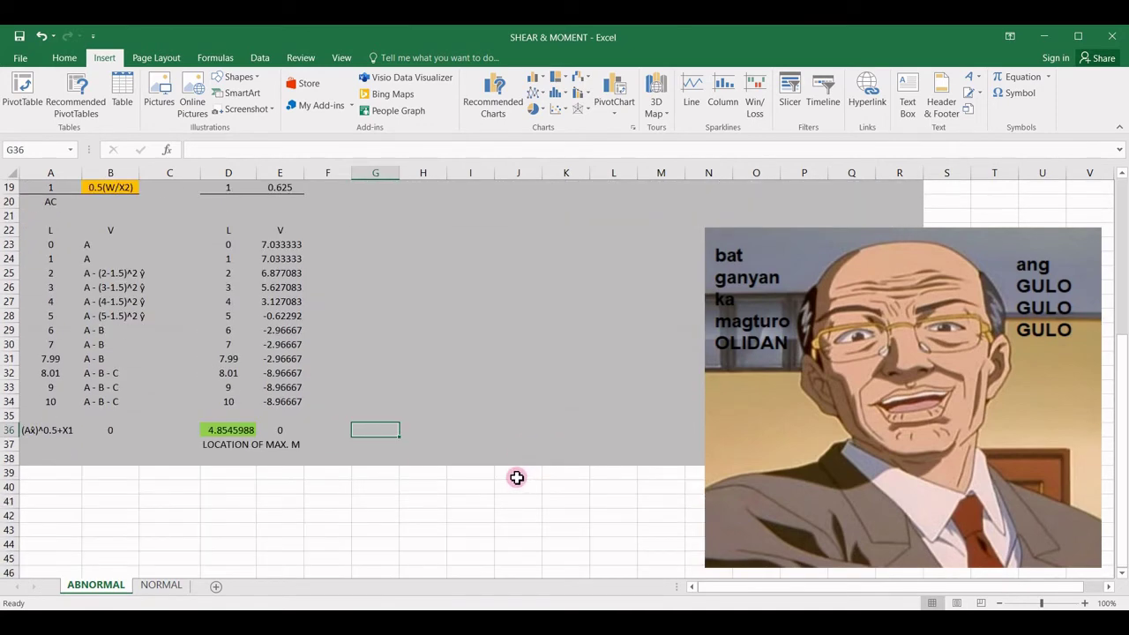
pyautogui.write('=')
pyautogui.scroll(6, 570, 411)
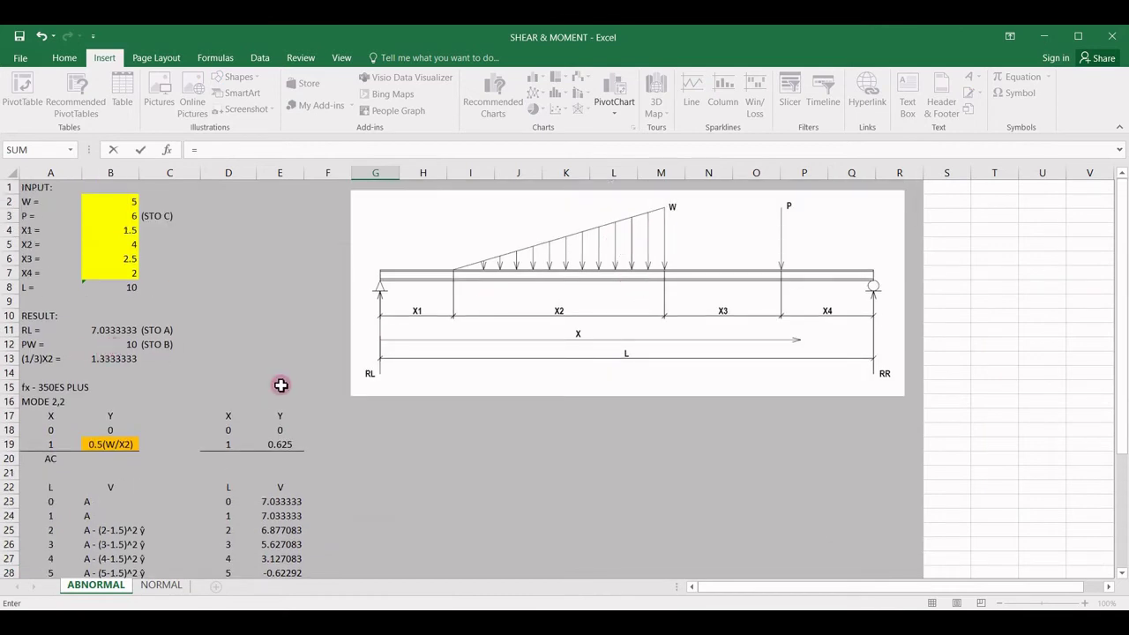
pyautogui.scroll(-1, 216, 378)
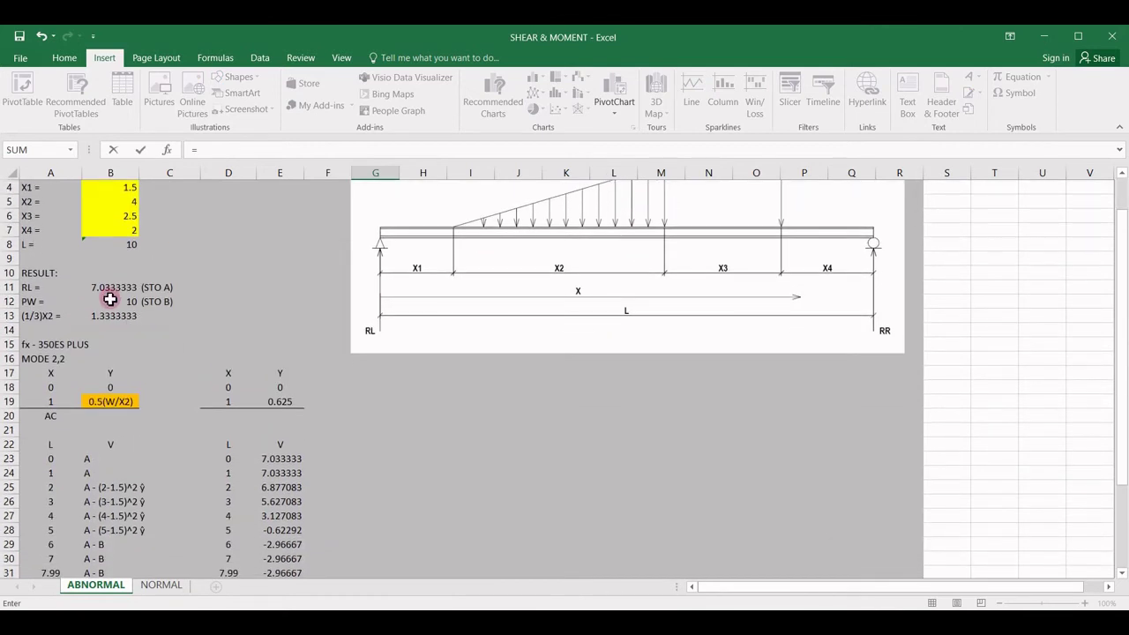
pyautogui.click(110, 300)
pyautogui.write('+')
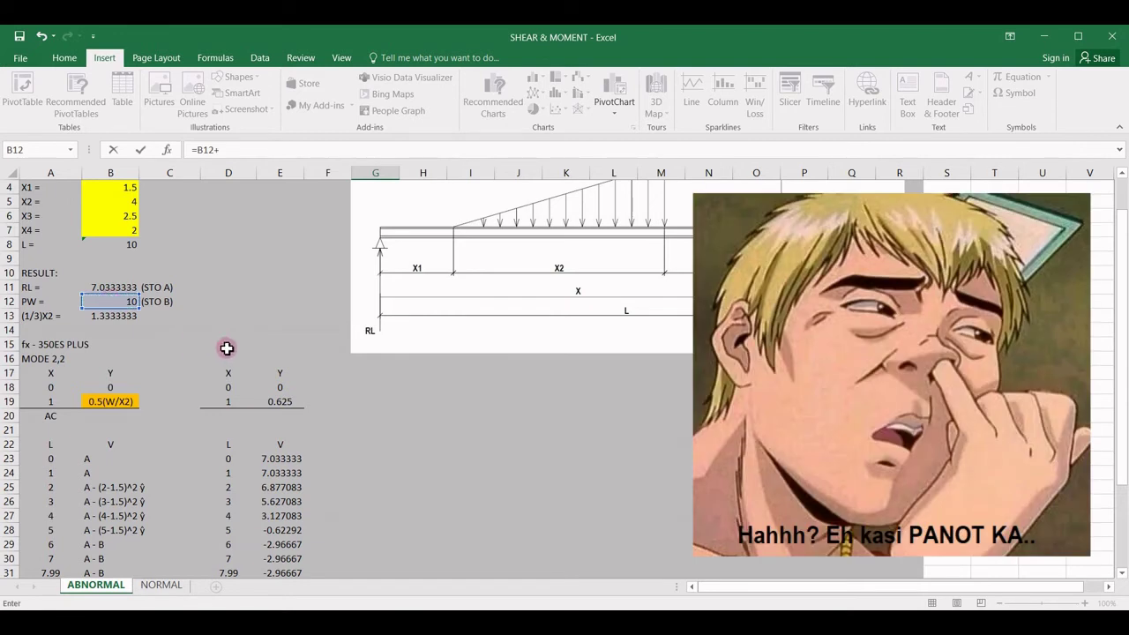
pyautogui.scroll(1, 224, 348)
pyautogui.click(111, 218)
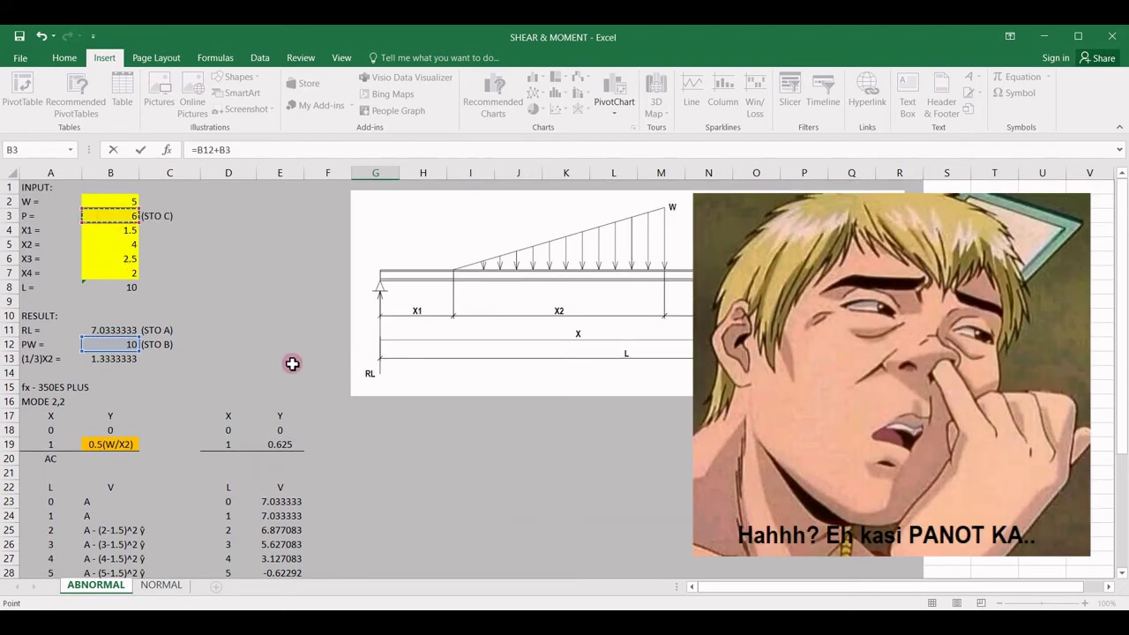
pyautogui.scroll(-5, 286, 357)
pyautogui.scroll(-1, 437, 388)
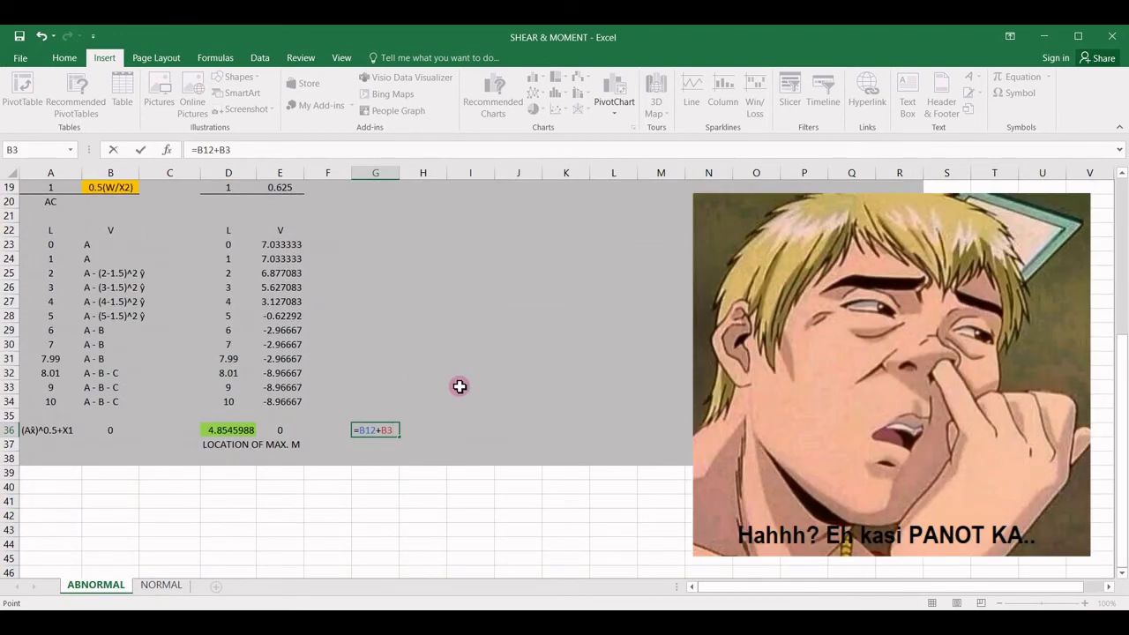
# Complete the G36 check as =B12+B3-B11-(E34*-1), subtracting reaction RL and the sign-reversed shear at station 10.
pyautogui.scroll(4, 287, 360)
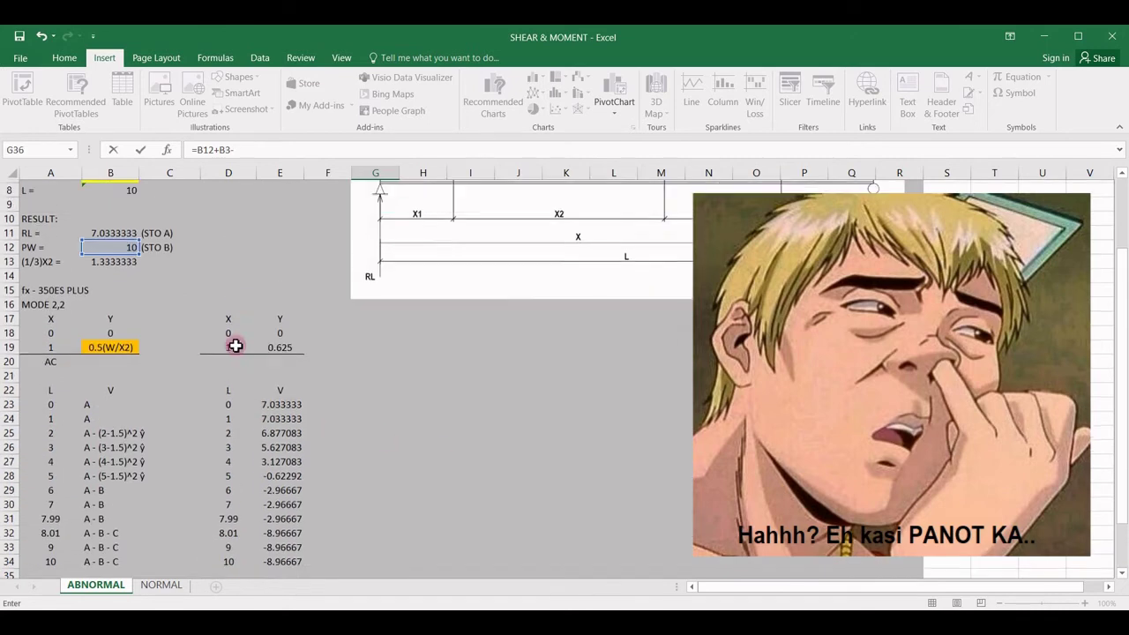
pyautogui.scroll(2, 95, 289)
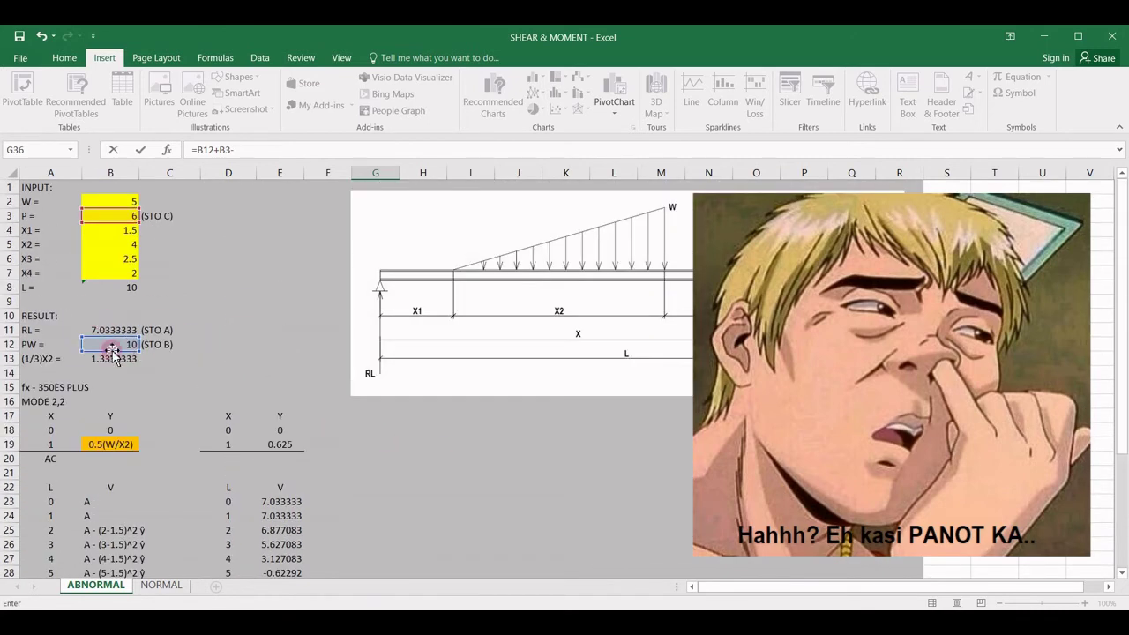
pyautogui.click(122, 330)
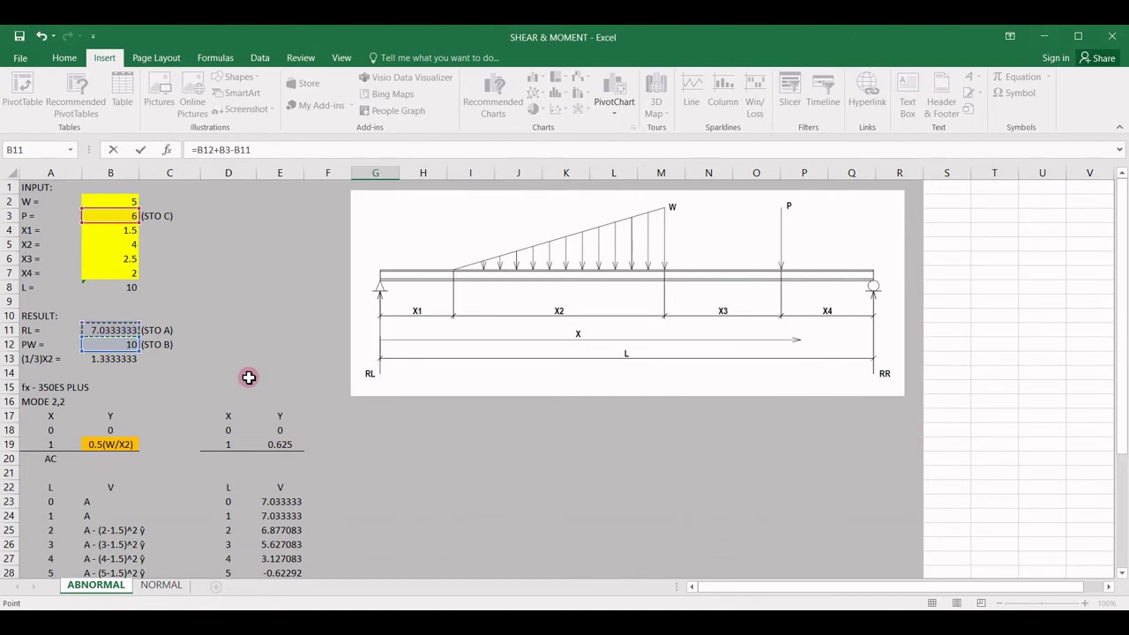
pyautogui.scroll(-2, 252, 377)
pyautogui.scroll(-2, 252, 376)
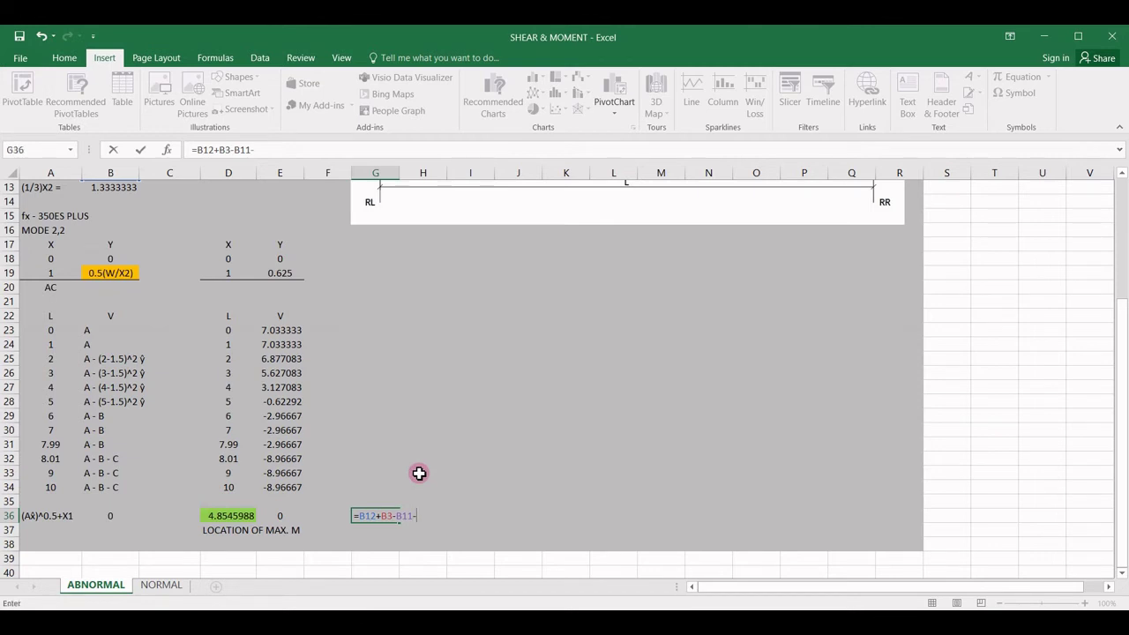
pyautogui.click(281, 488)
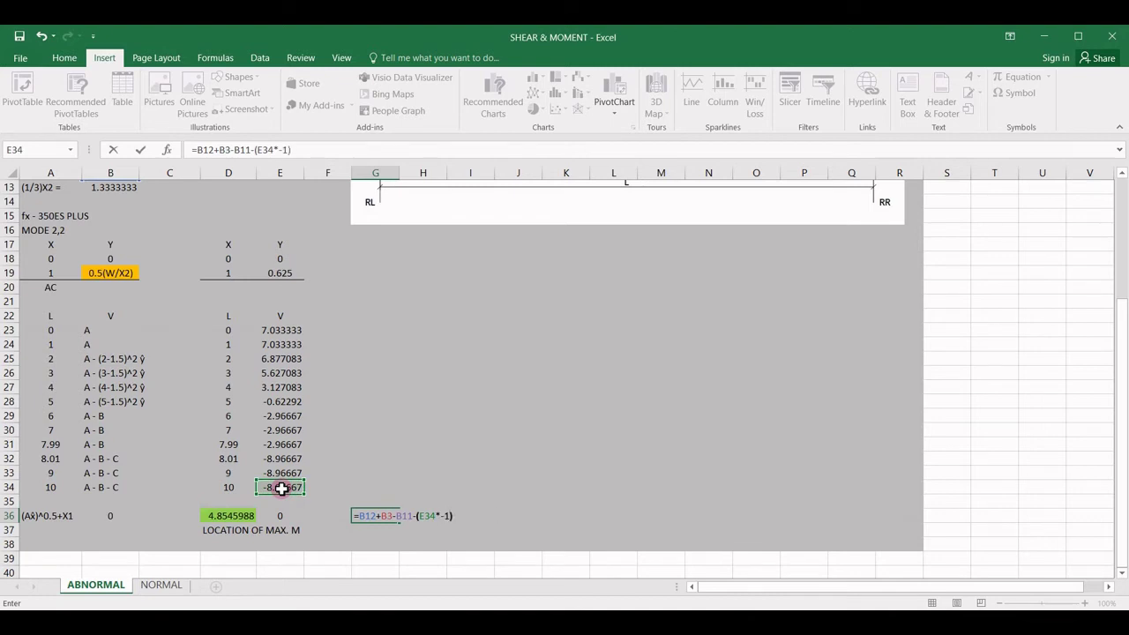
pyautogui.press('Return')
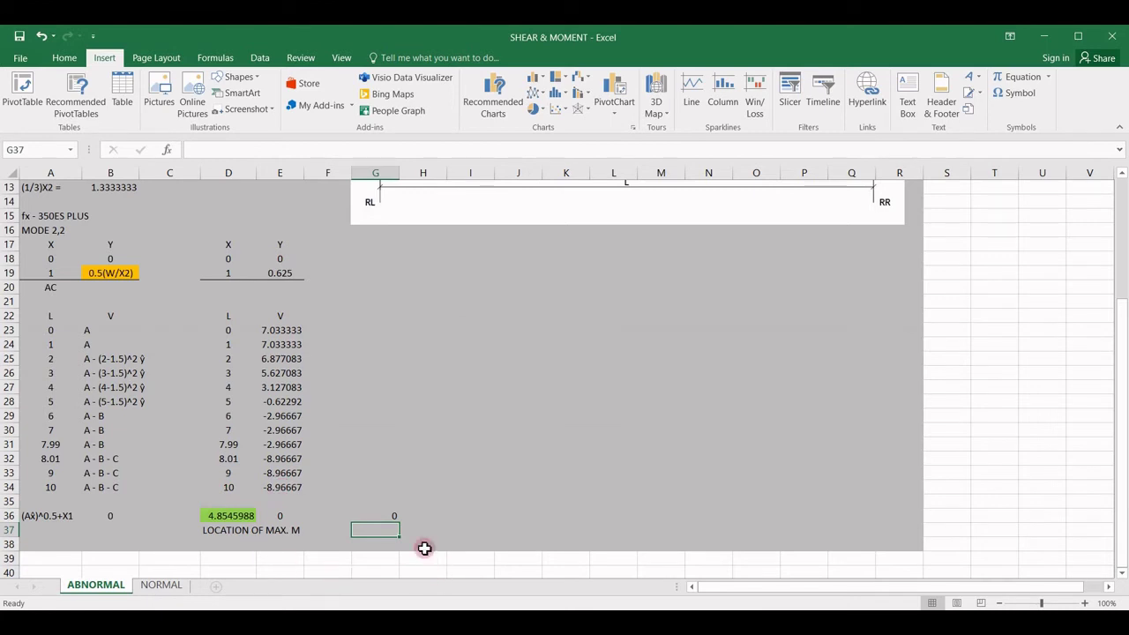
pyautogui.click(386, 518)
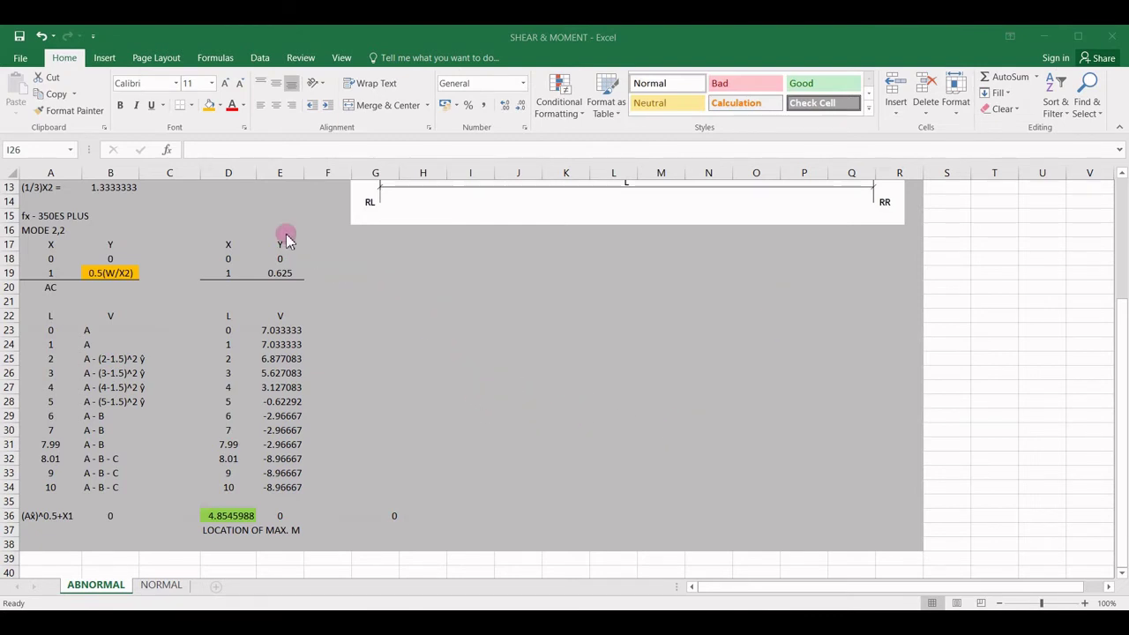
# Insert a blank line chart beside the shear table.
pyautogui.click(103, 60)
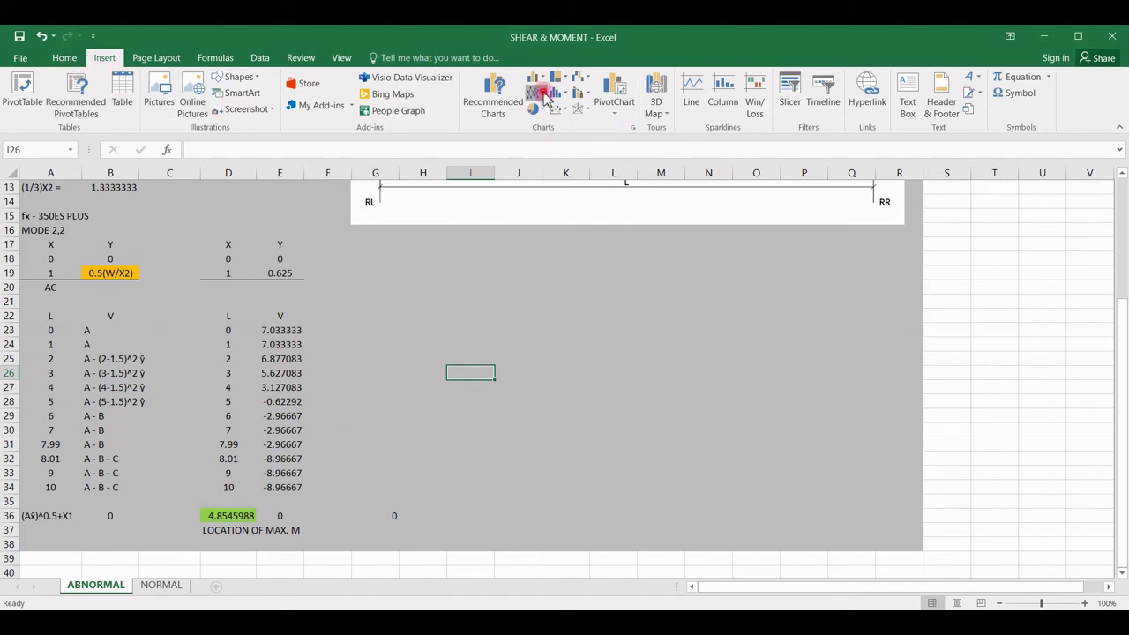
pyautogui.click(544, 97)
pyautogui.click(541, 144)
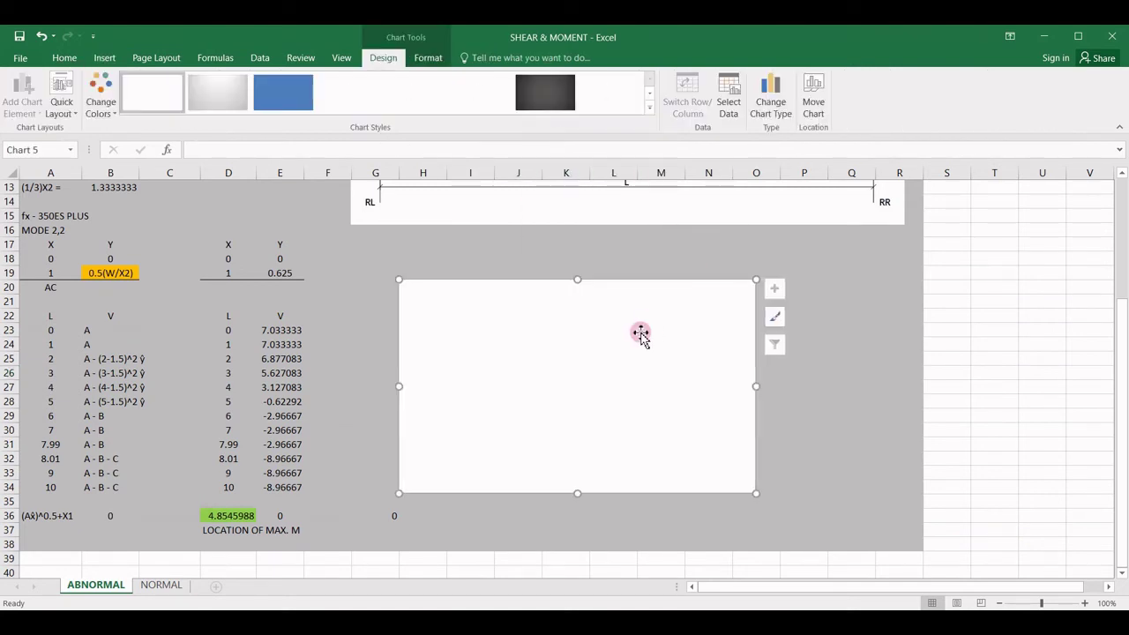
# Add a data series to the blank chart using the shear values in E23:E34, leaving the series name empty.
pyautogui.rightClick(604, 362)
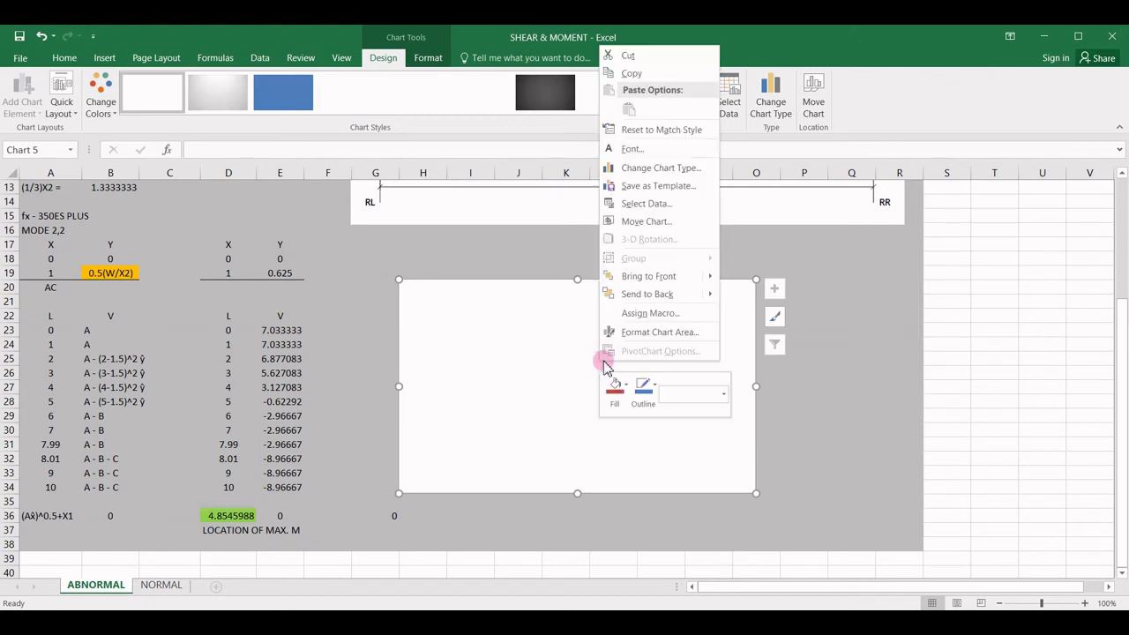
pyautogui.click(642, 203)
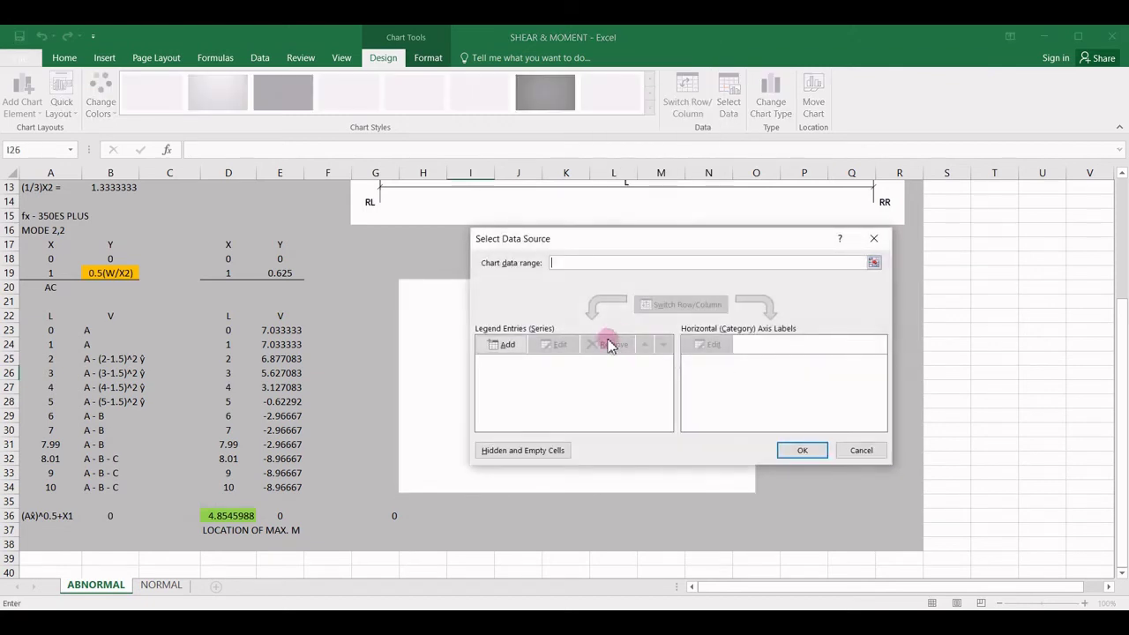
pyautogui.click(504, 345)
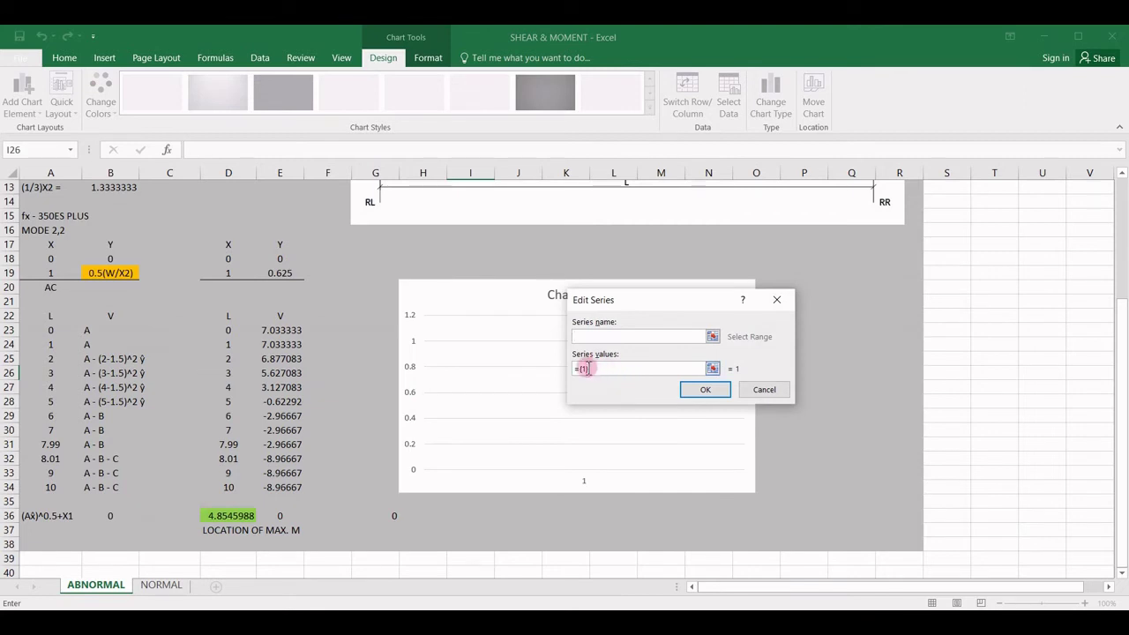
pyautogui.moveTo(584, 367); pyautogui.dragTo(594, 368)
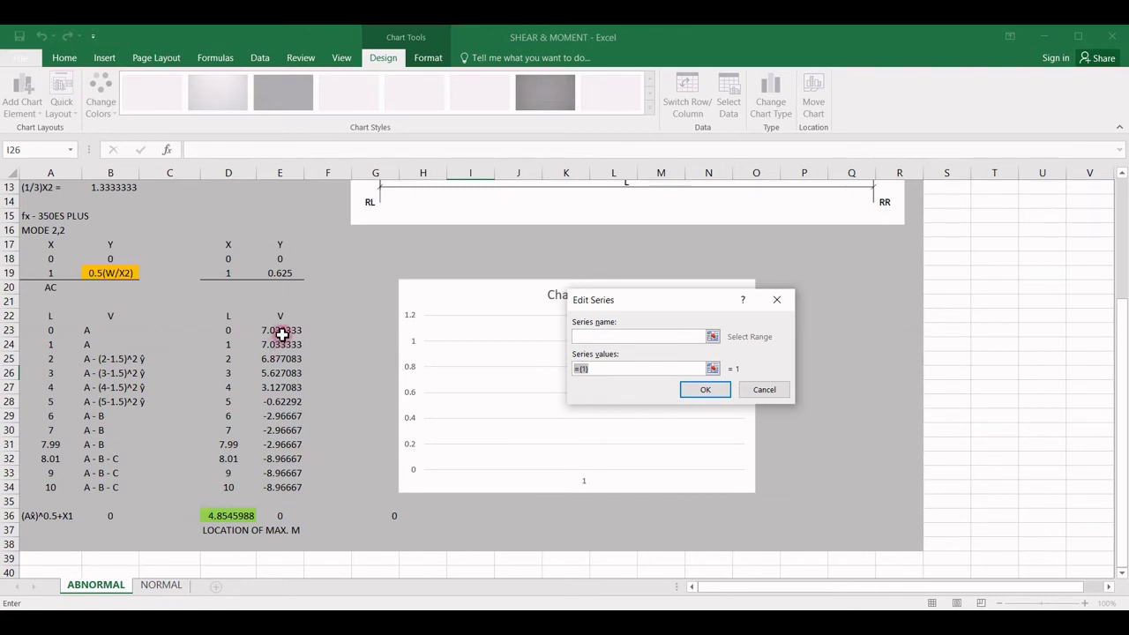
pyautogui.moveTo(279, 330); pyautogui.dragTo(283, 487)
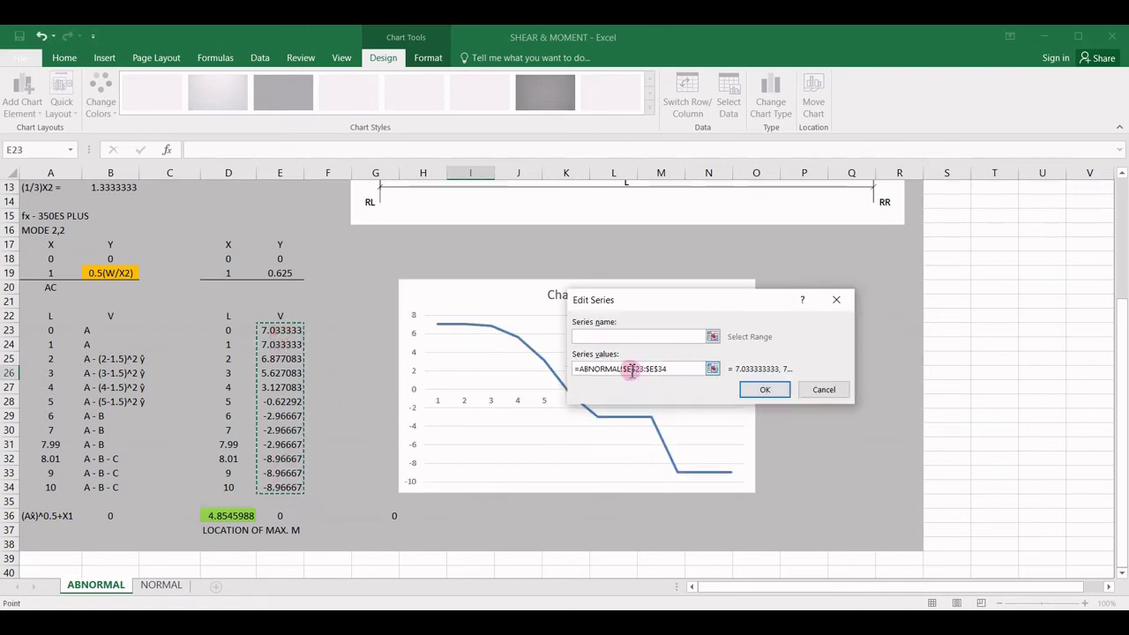
pyautogui.click(743, 395)
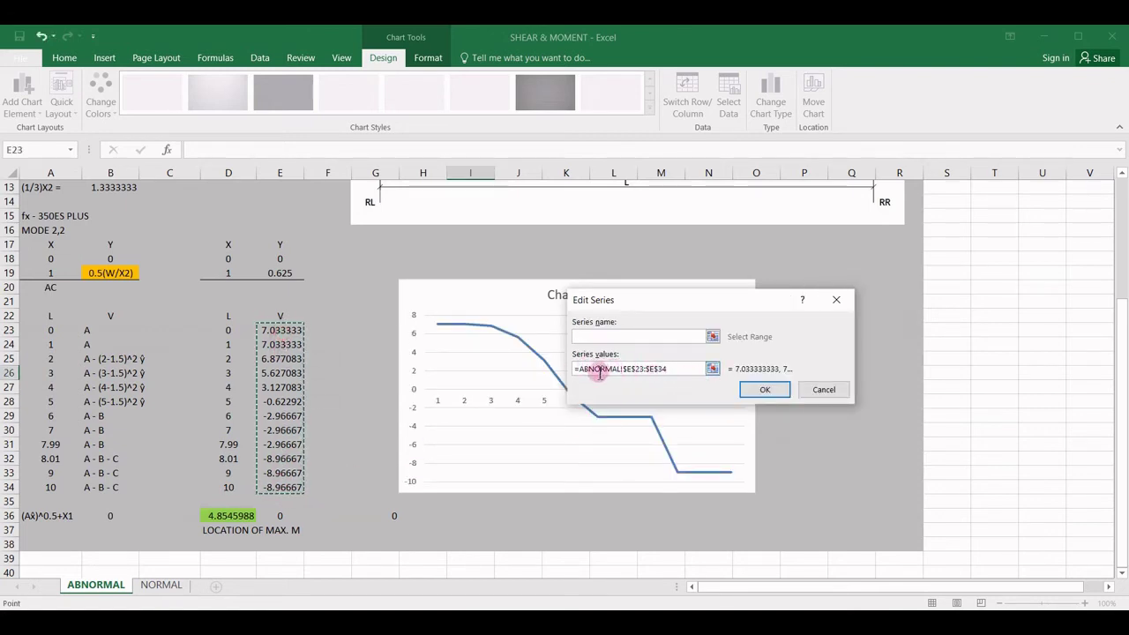
pyautogui.click(764, 391)
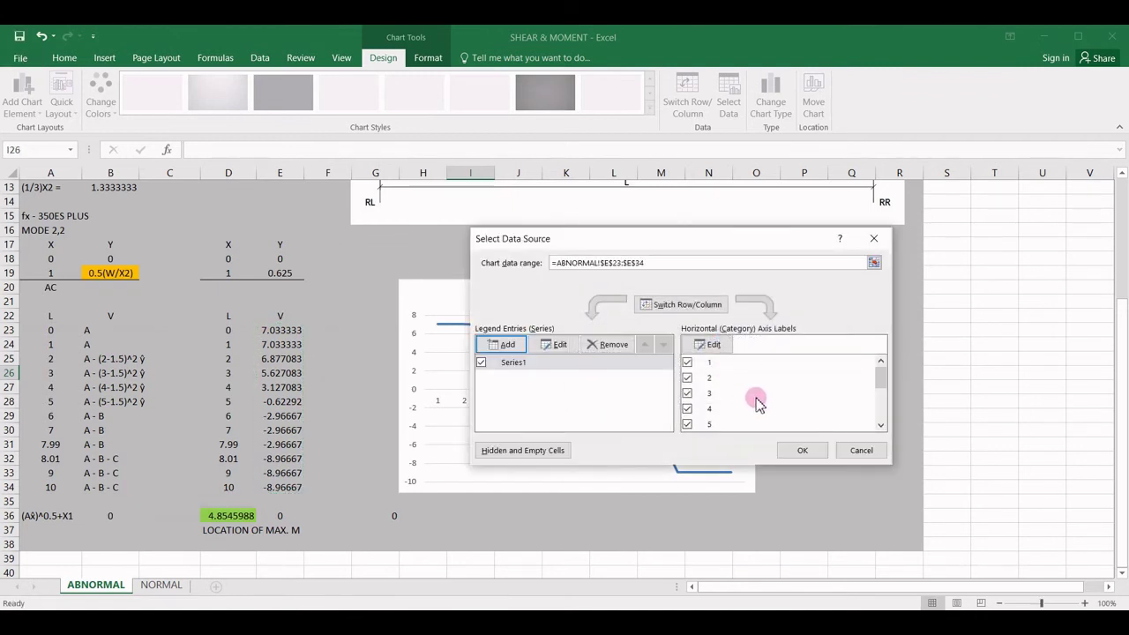
pyautogui.moveTo(723, 248); pyautogui.dragTo(723, 276)
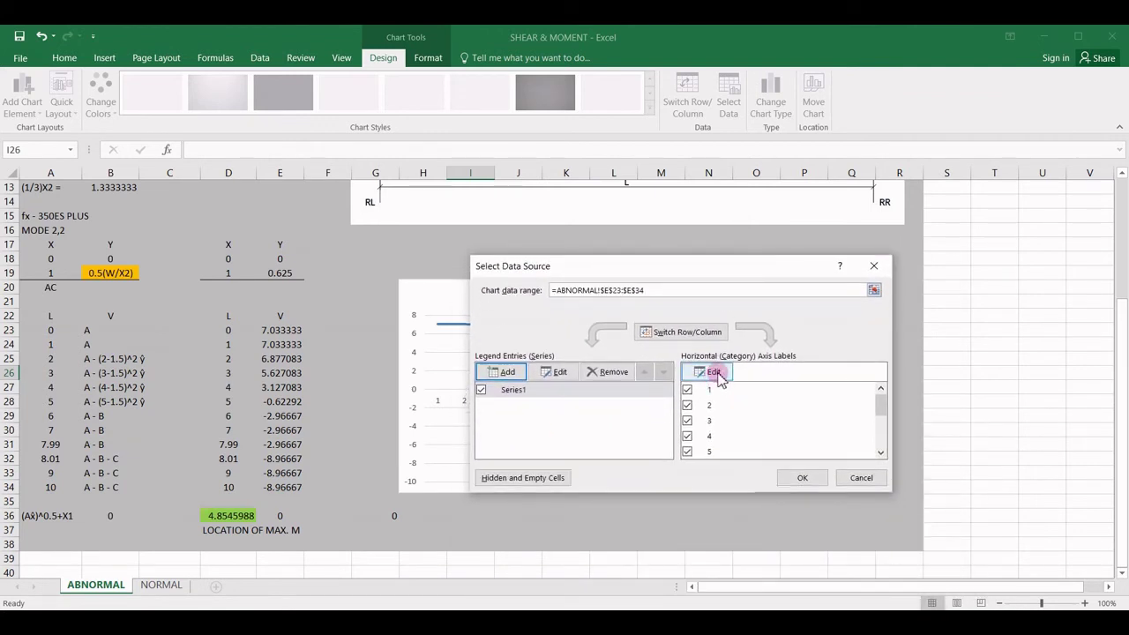
pyautogui.click(791, 478)
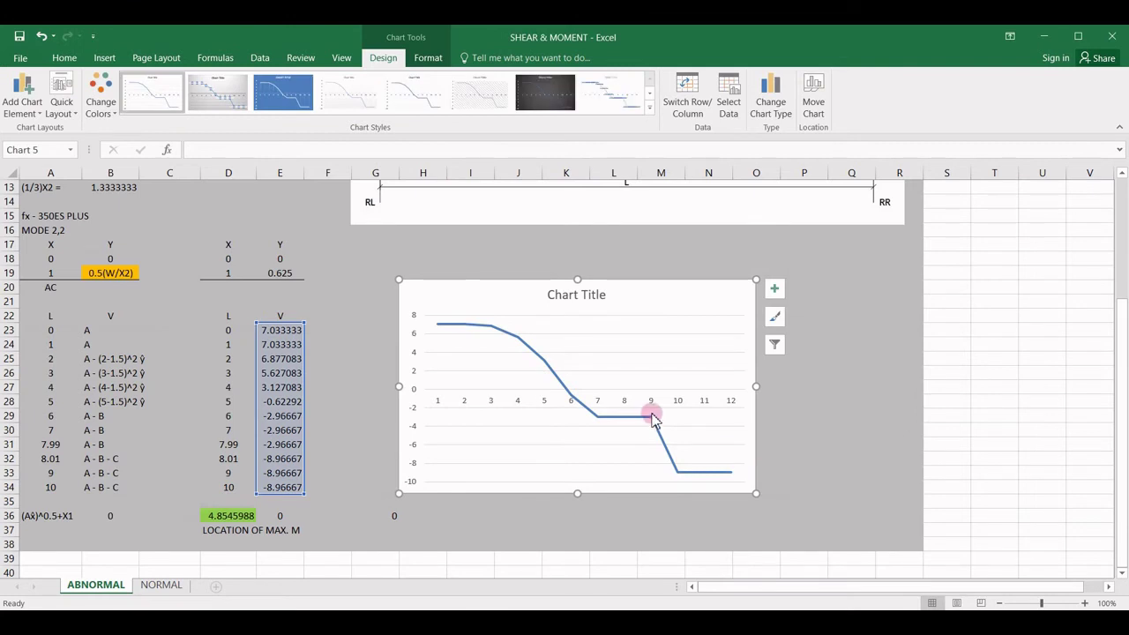
# Set the chart's horizontal axis labels to the beam stations in D23:D34.
pyautogui.rightClick(621, 347)
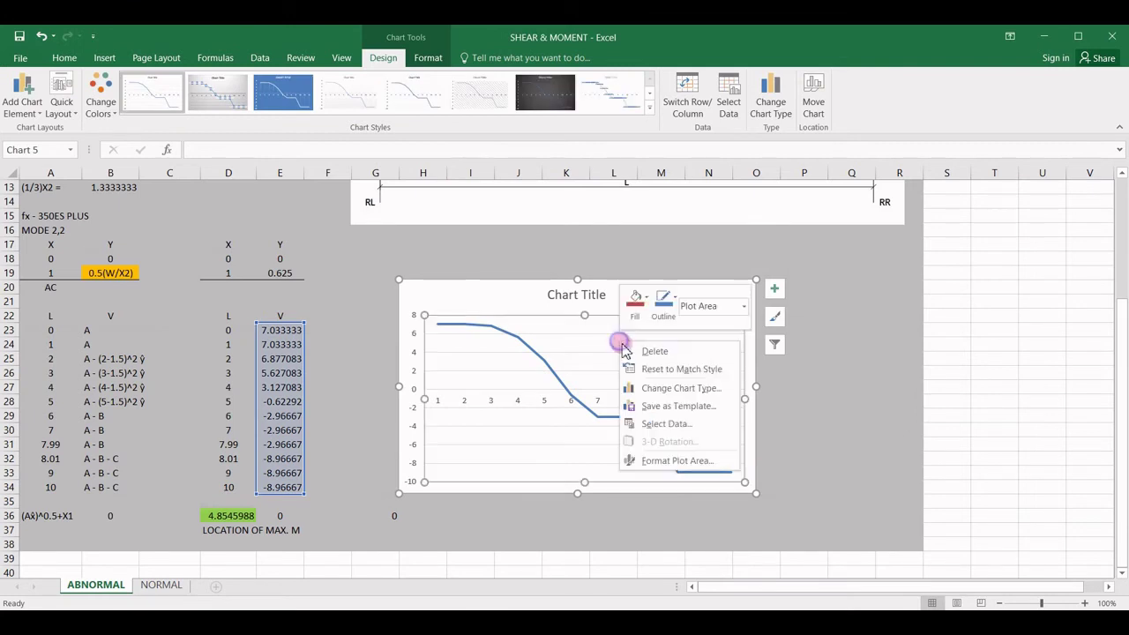
pyautogui.click(675, 423)
pyautogui.click(709, 371)
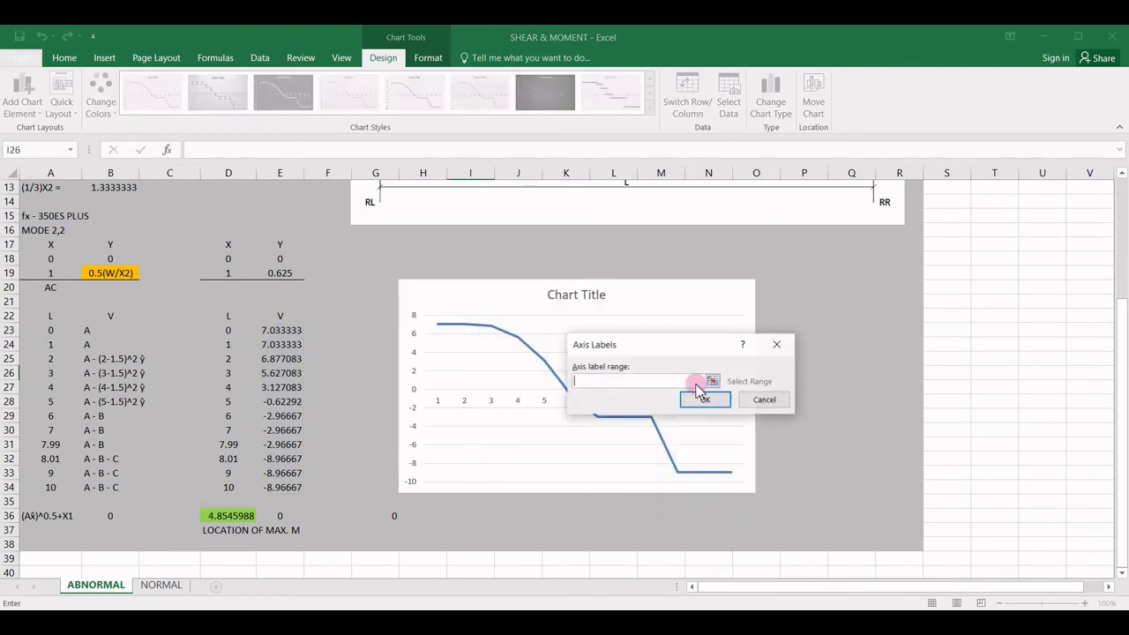
pyautogui.moveTo(230, 328); pyautogui.dragTo(228, 487)
pyautogui.click(765, 402)
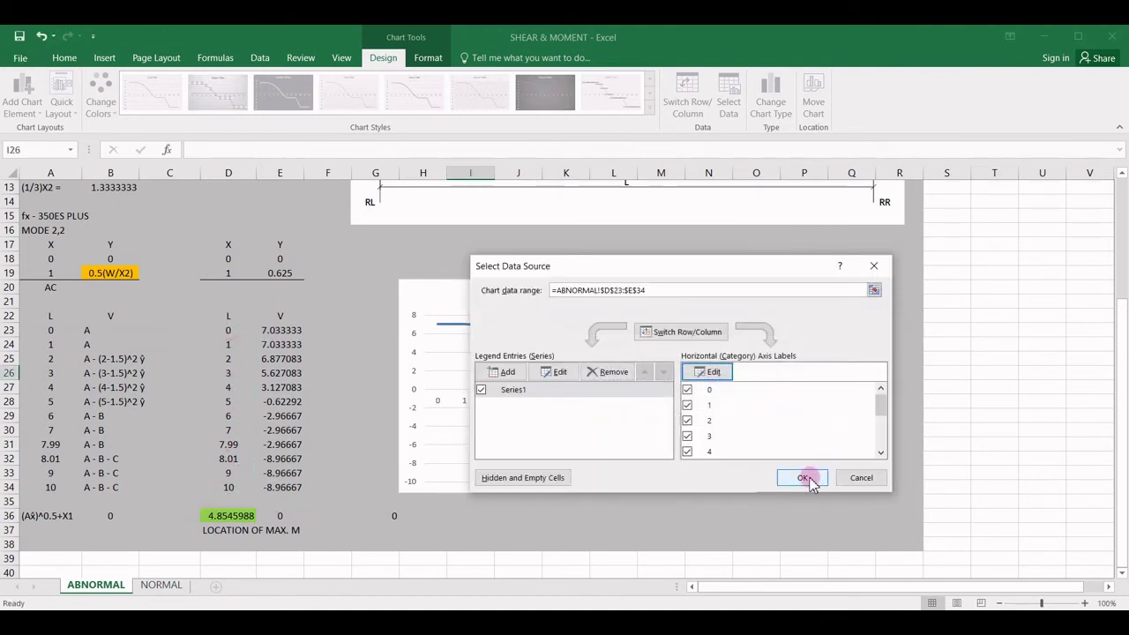
pyautogui.moveTo(880, 407); pyautogui.dragTo(882, 460)
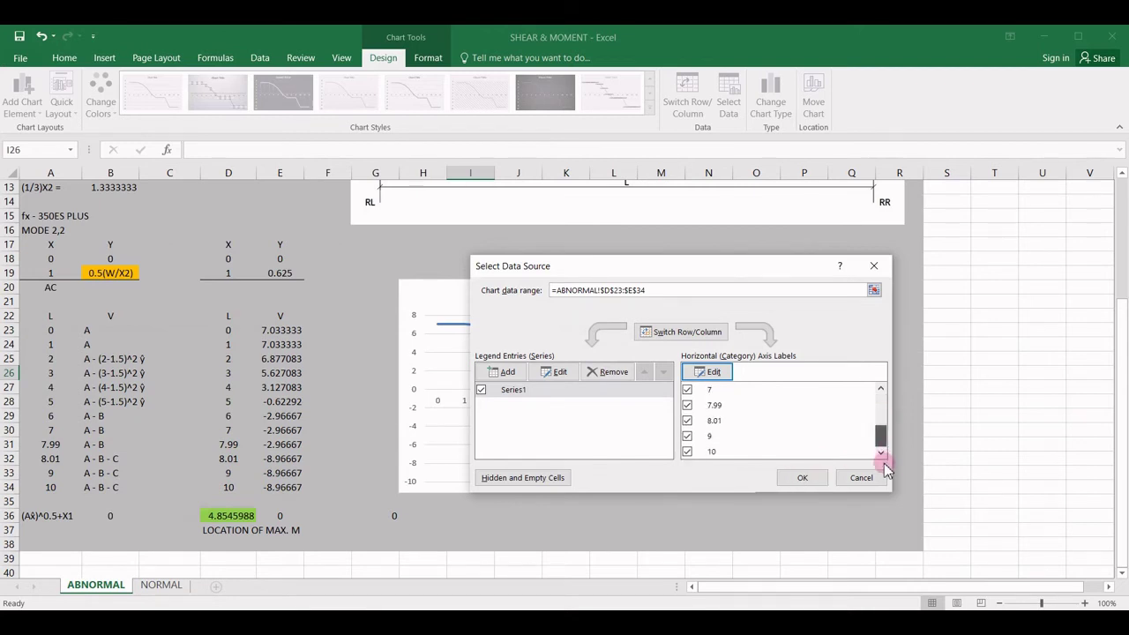
pyautogui.click(805, 477)
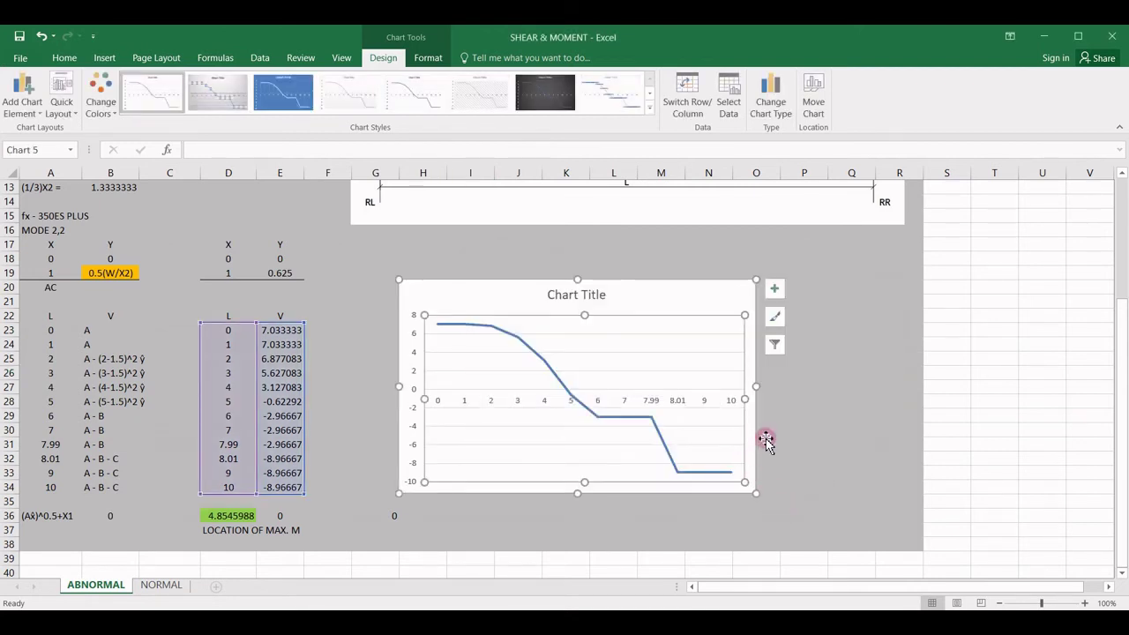
# Enlarge the shear chart, widening it to the far edge of the beam diagram and stretching its height from about row 18 to row 36.
pyautogui.click(784, 389)
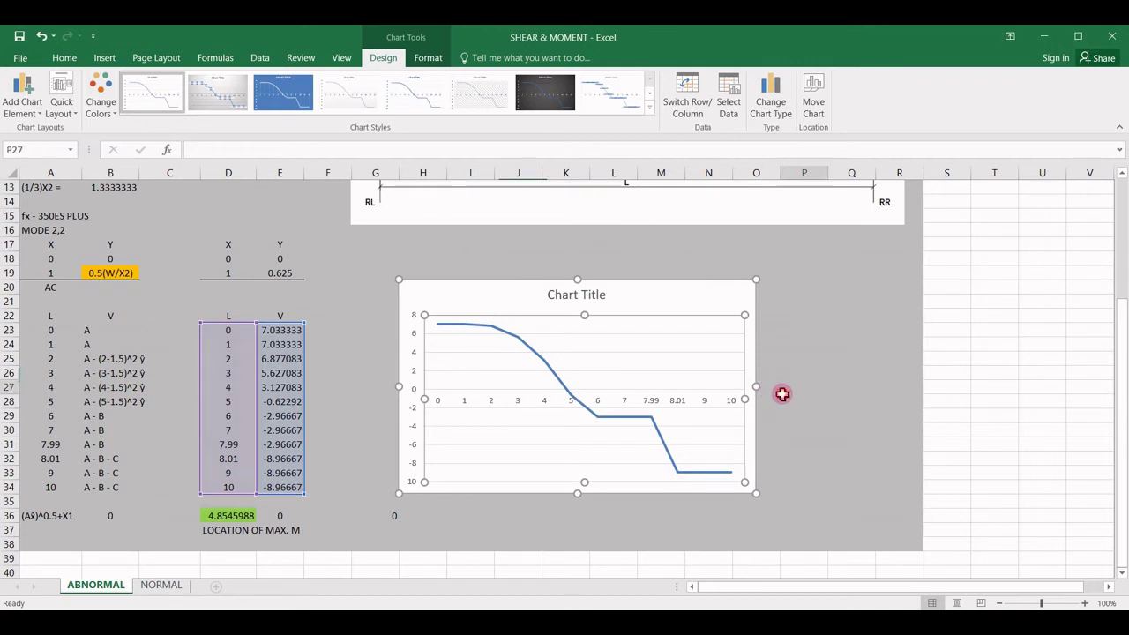
pyautogui.click(751, 388)
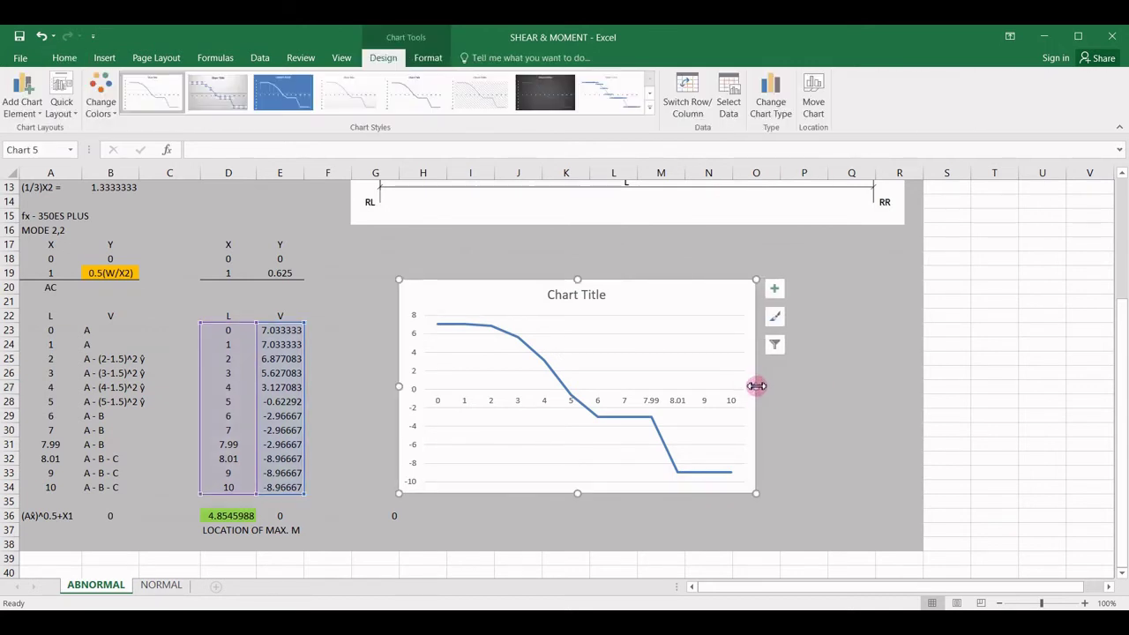
pyautogui.moveTo(757, 385); pyautogui.dragTo(905, 388)
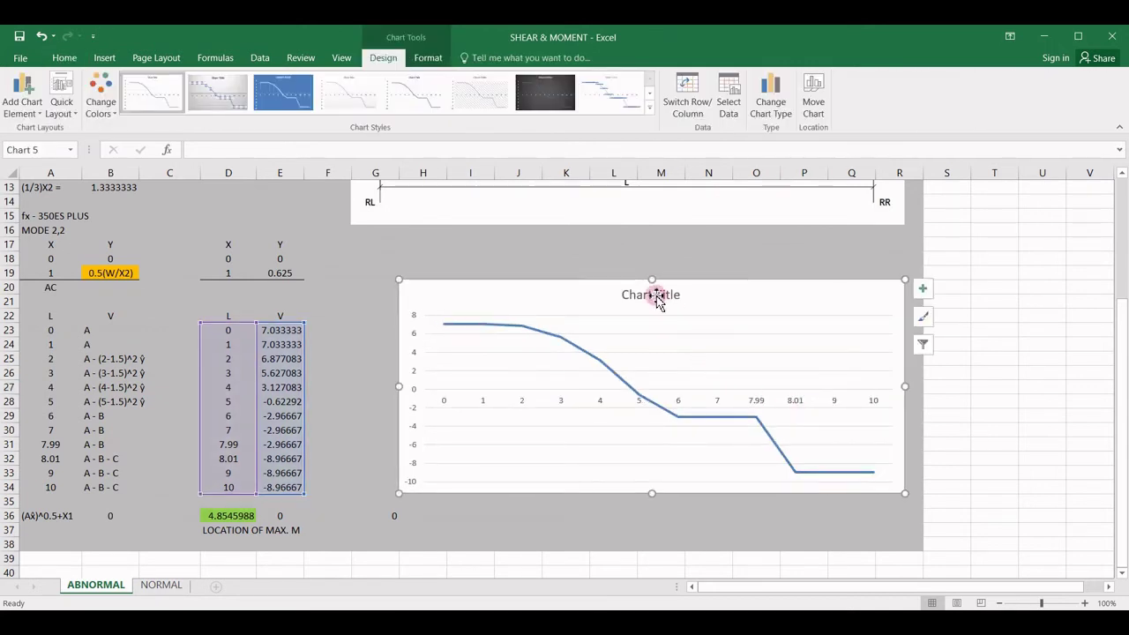
pyautogui.moveTo(652, 280); pyautogui.dragTo(653, 250)
pyautogui.moveTo(652, 490); pyautogui.dragTo(651, 512)
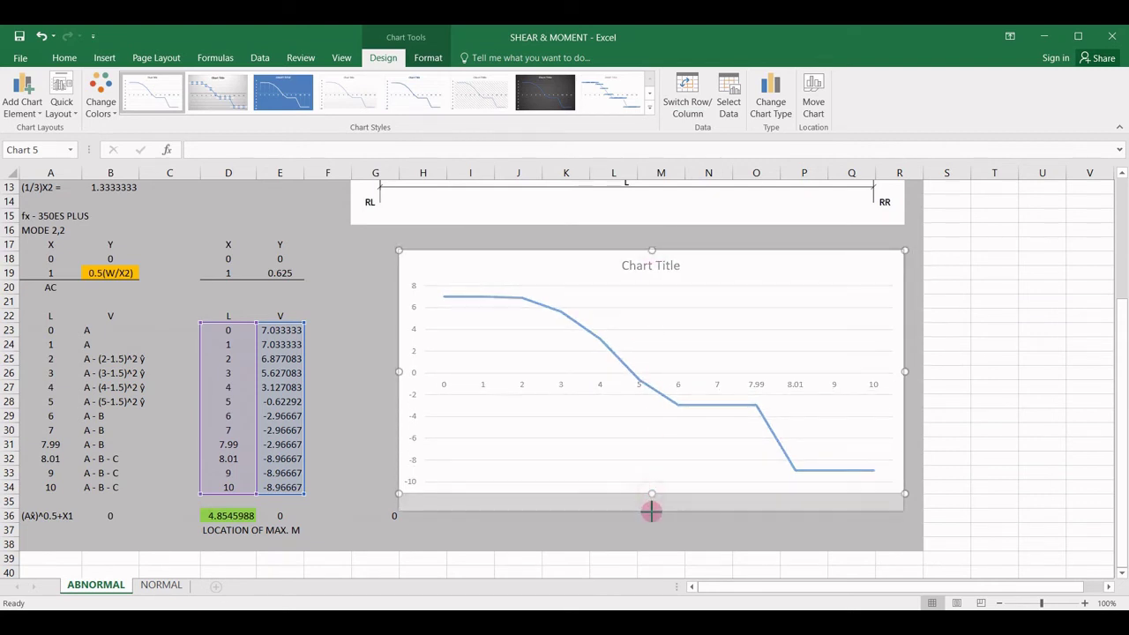
# Widen the shear chart toward column G, close to the beam diagram's near edge, and remove the chart title.
pyautogui.moveTo(401, 381); pyautogui.dragTo(365, 380)
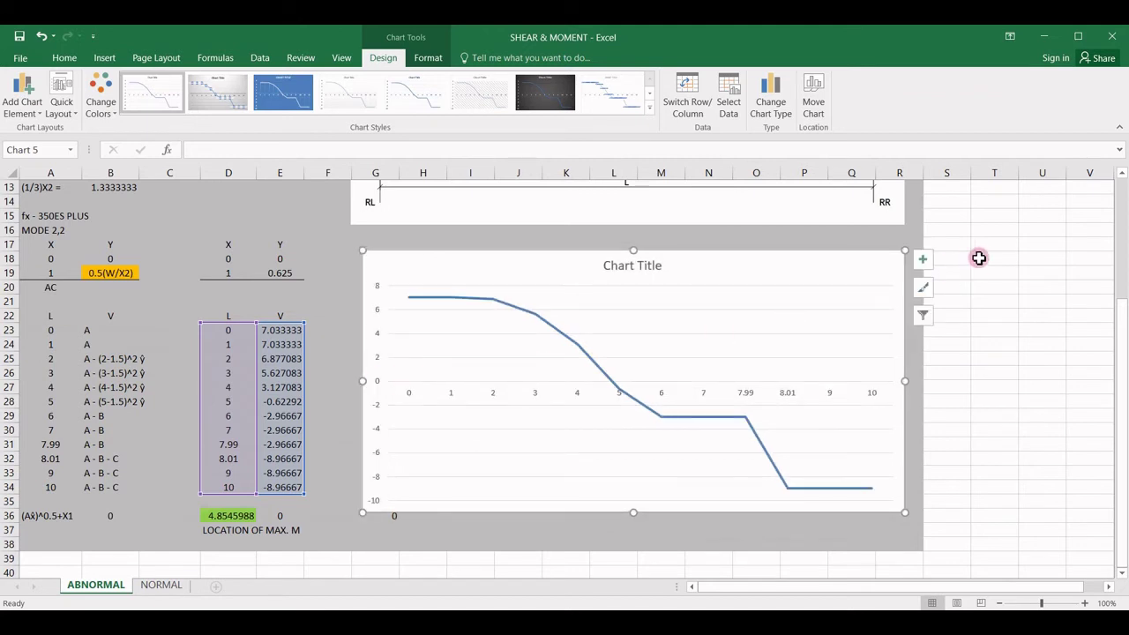
pyautogui.click(923, 262)
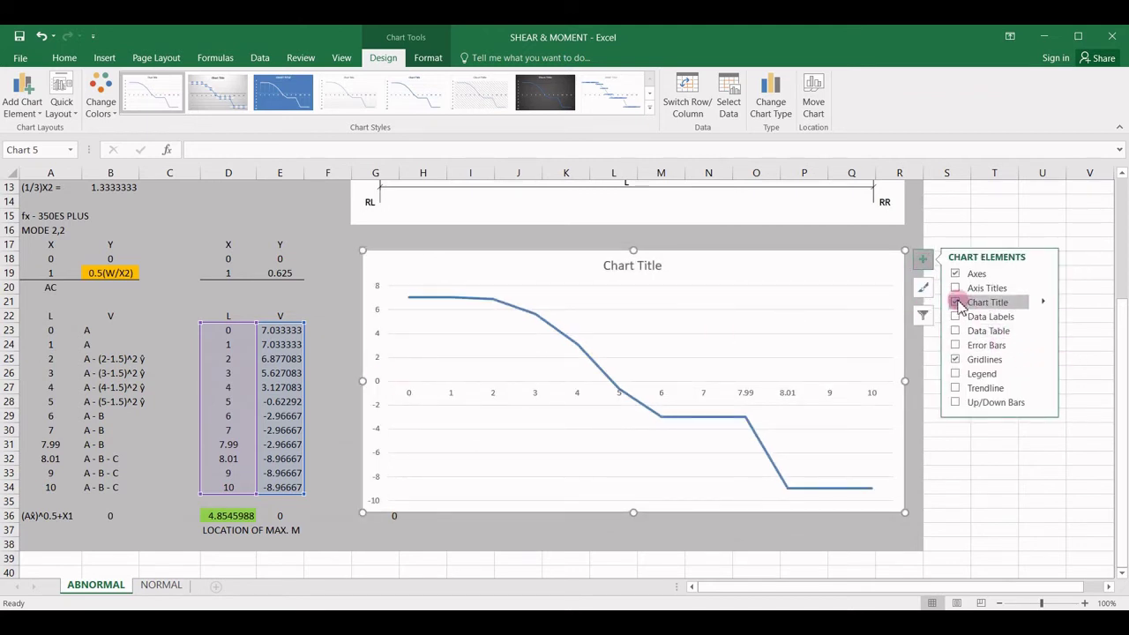
pyautogui.click(958, 301)
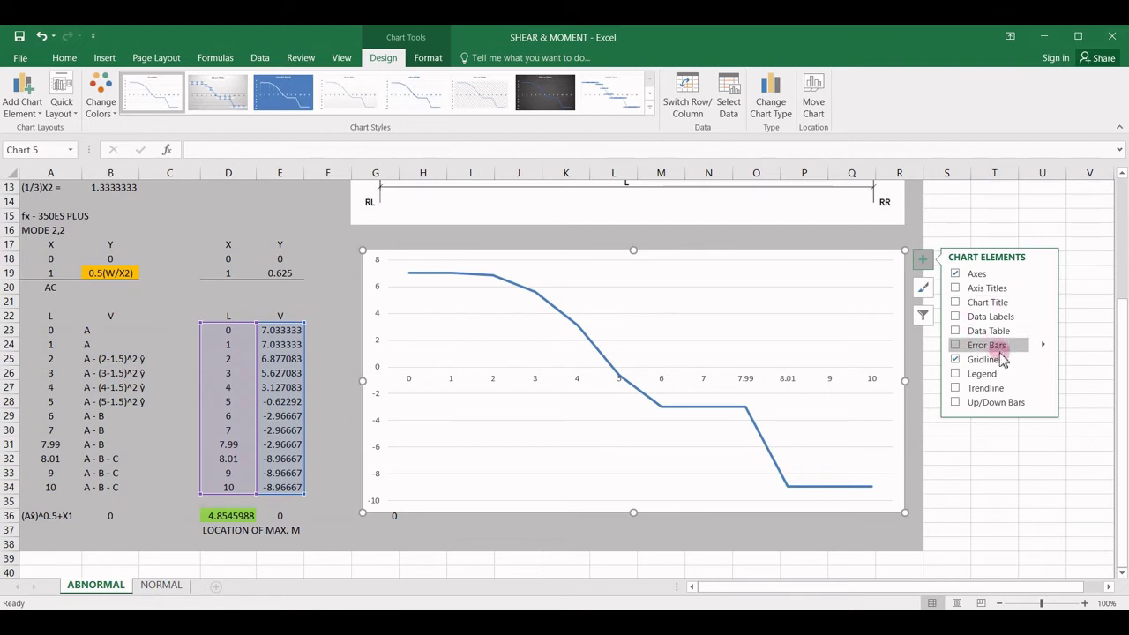
# Show data labels on the shear chart's line and deselect the chart.
pyautogui.click(955, 317)
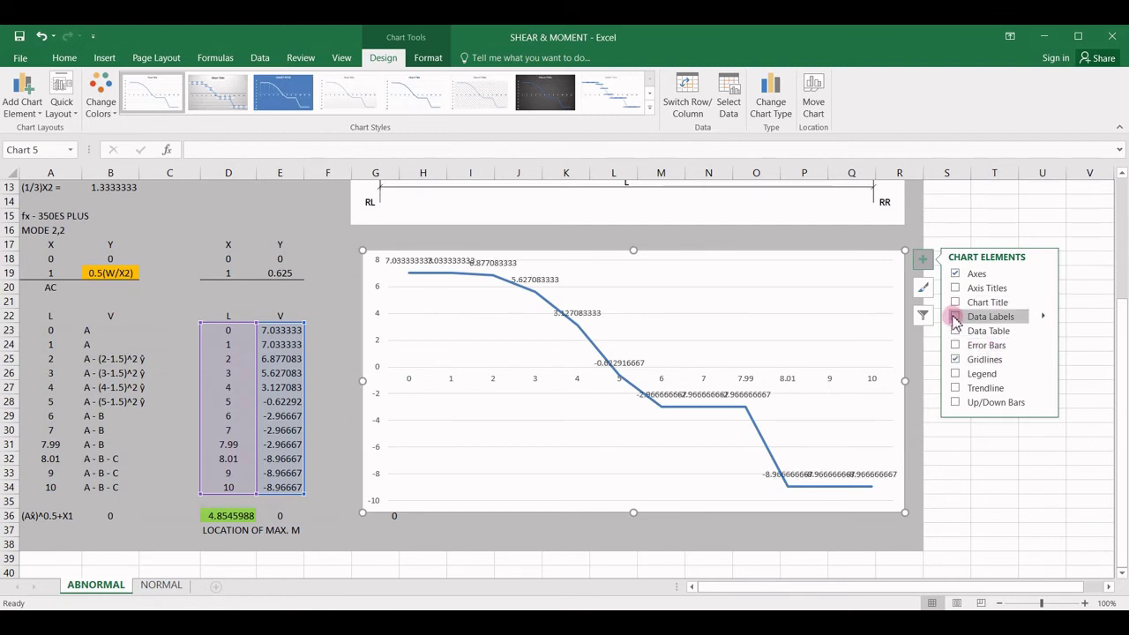
pyautogui.click(955, 318)
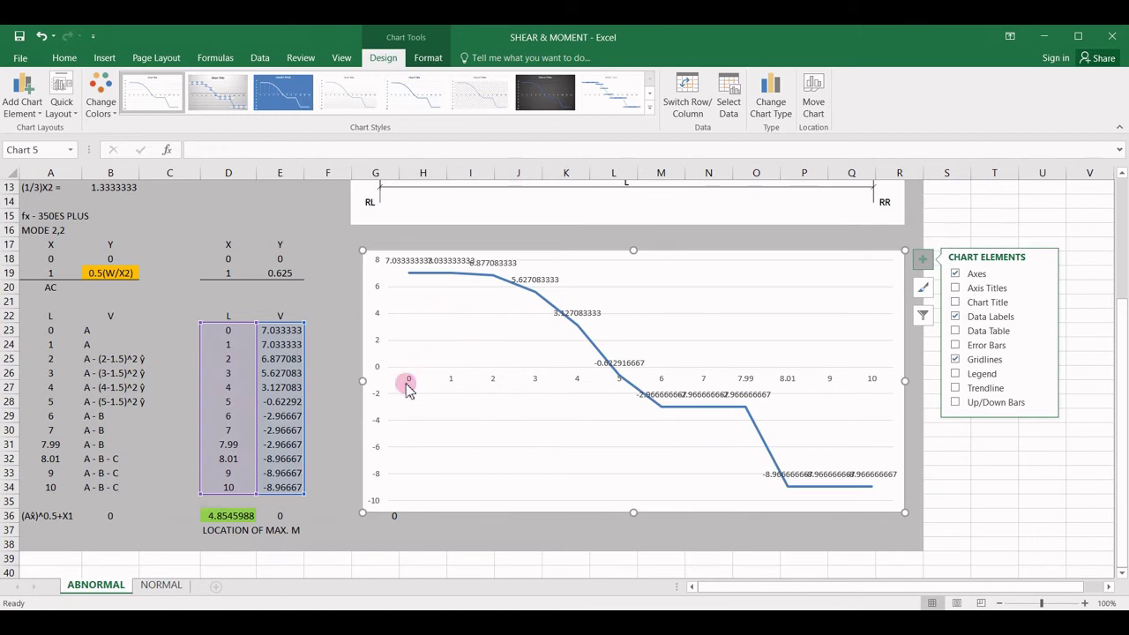
pyautogui.click(256, 333)
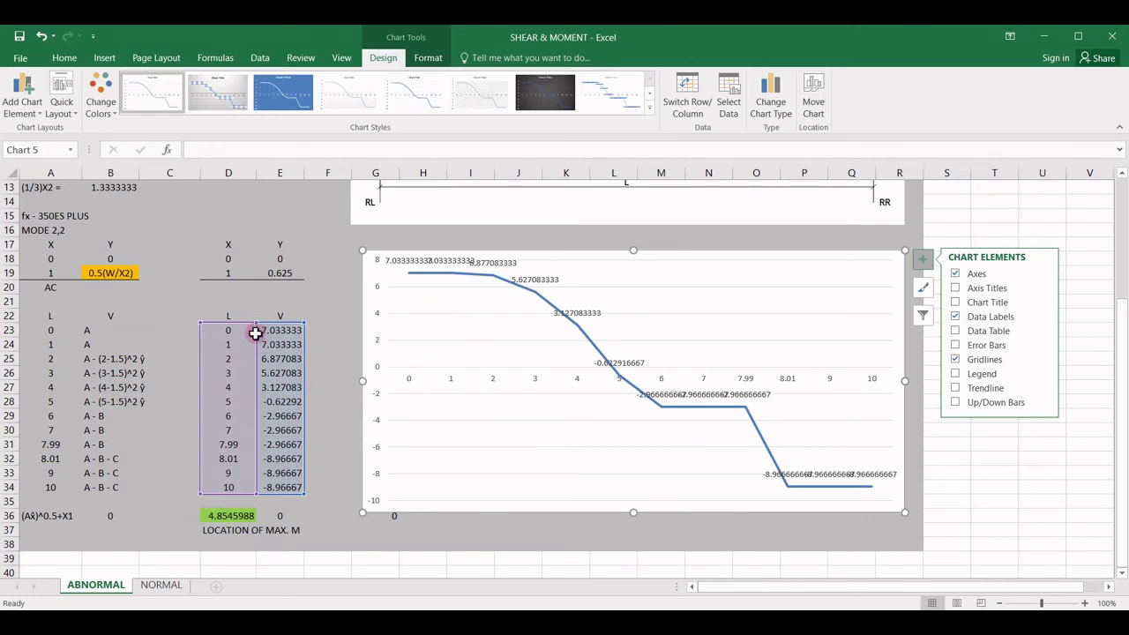
pyautogui.click(334, 406)
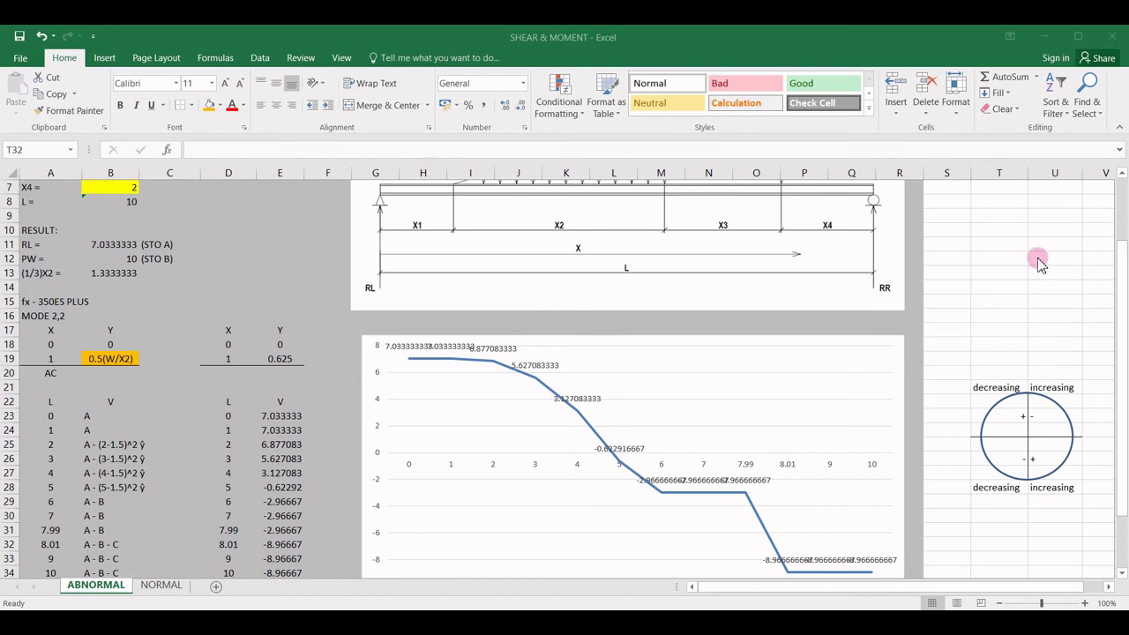
# Review the shear chart against the beam diagram and the increasing/decreasing sign circle beside it.
pyautogui.click(1123, 305)
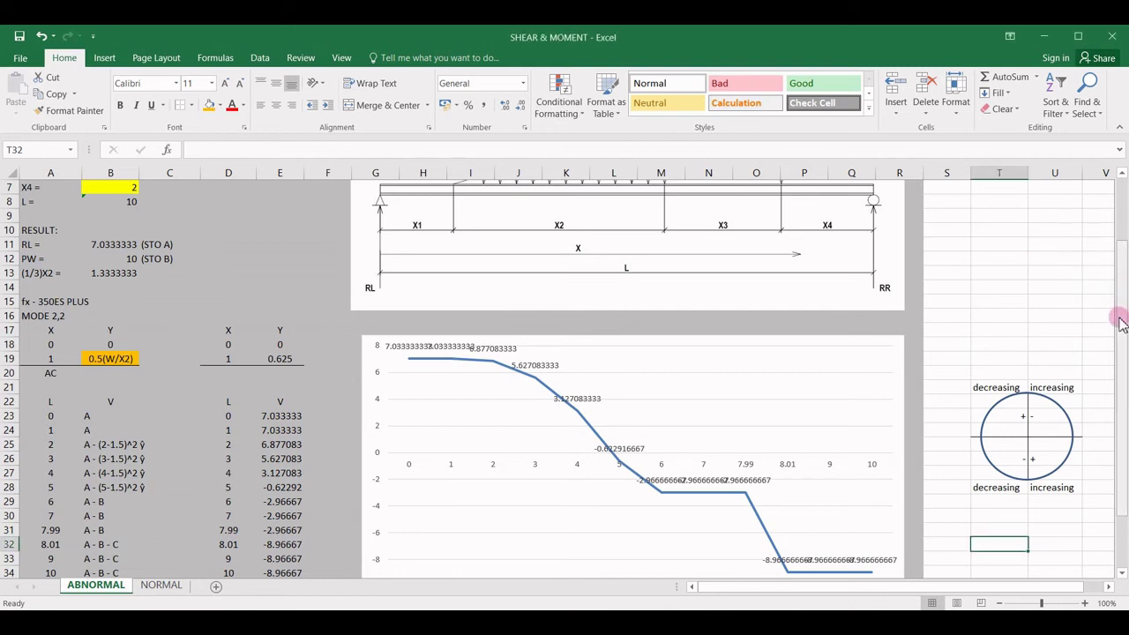
pyautogui.scroll(-2, 1120, 335)
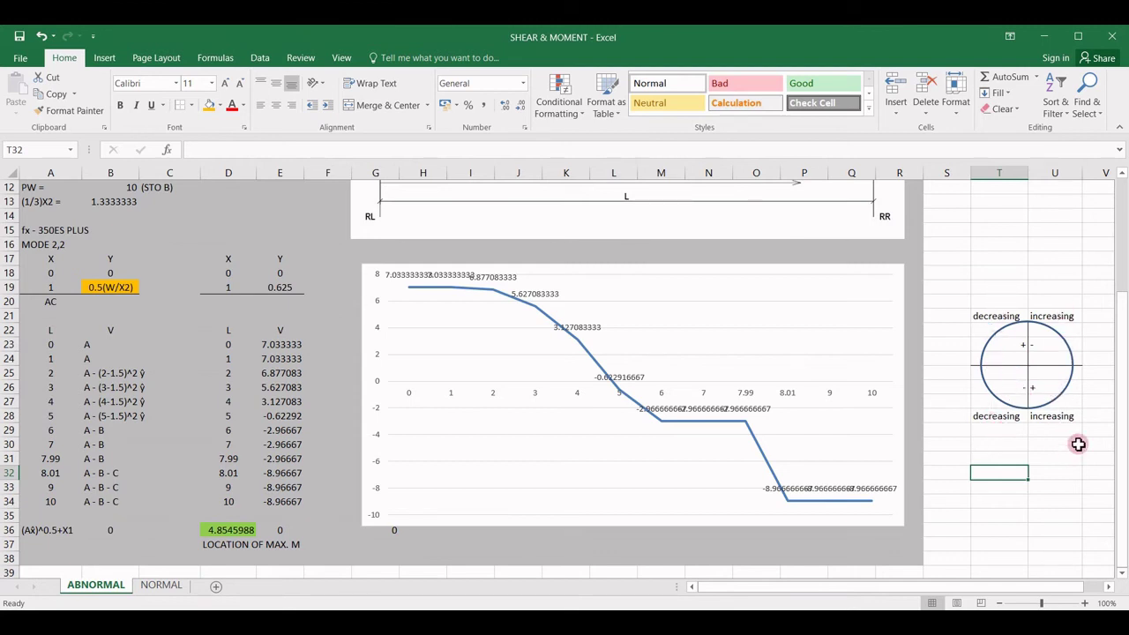
pyautogui.moveTo(1123, 458); pyautogui.dragTo(1123, 349)
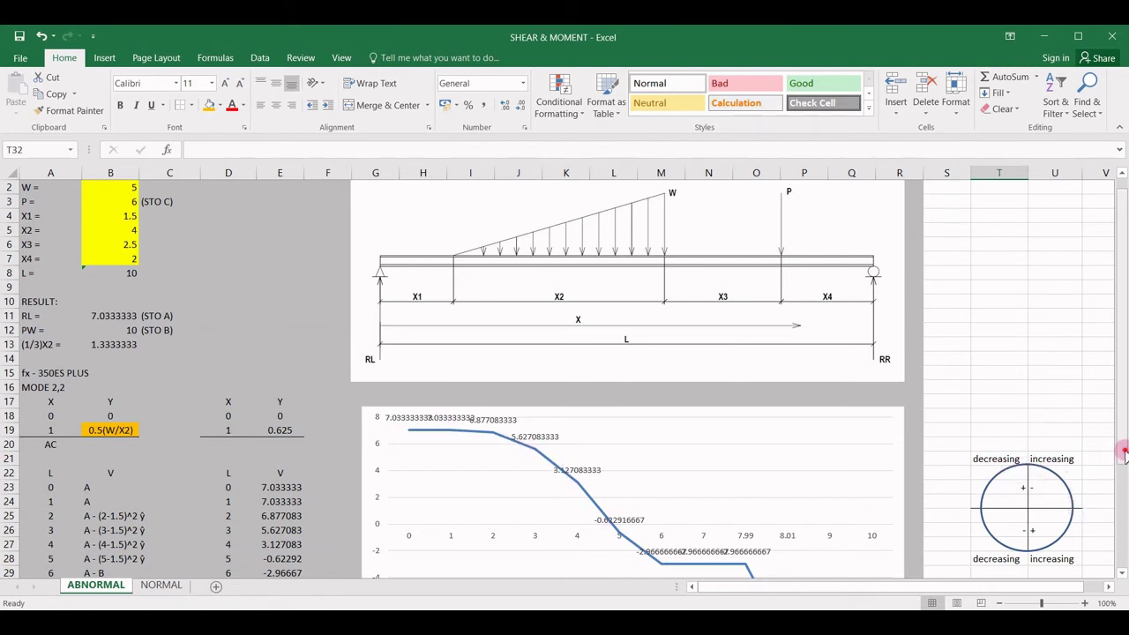
pyautogui.scroll(-3, 1124, 454)
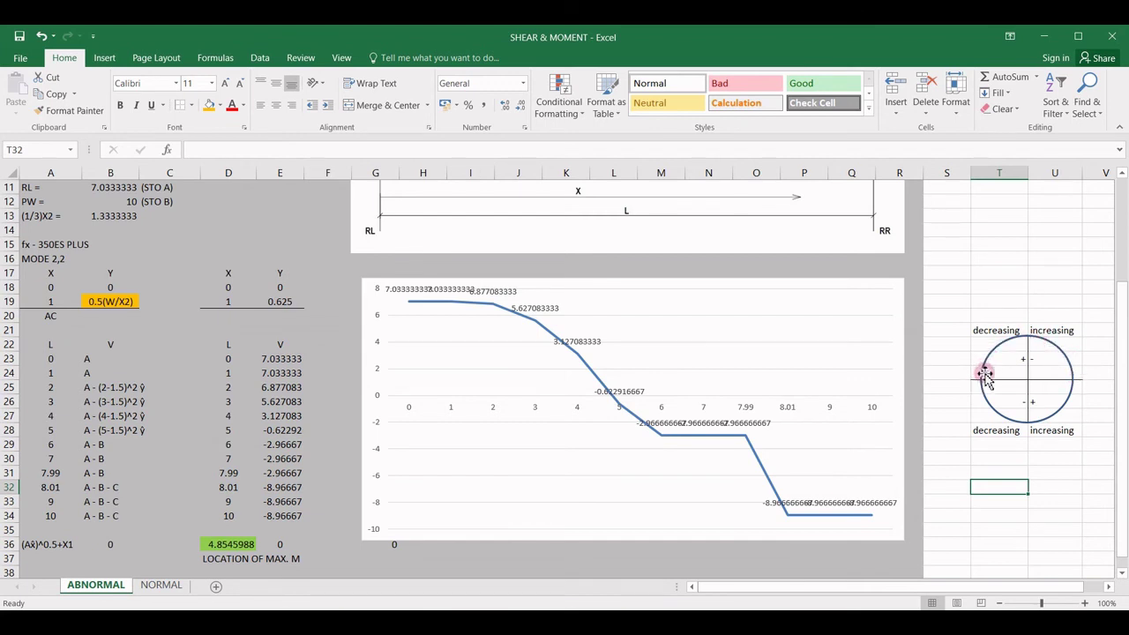
pyautogui.click(989, 469)
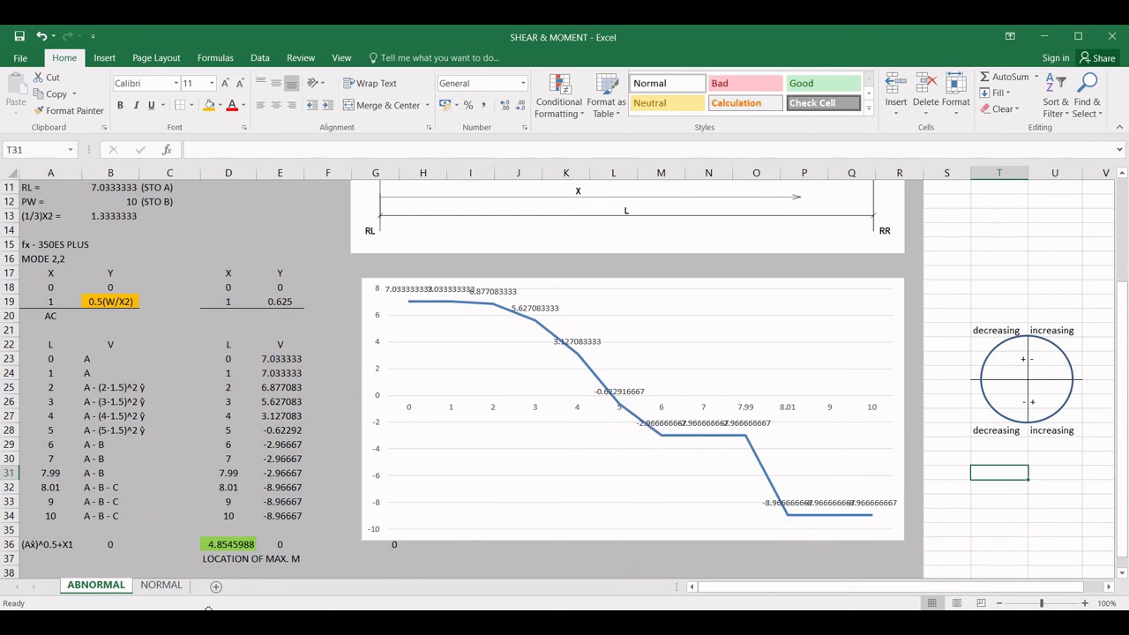
pyautogui.click(1040, 518)
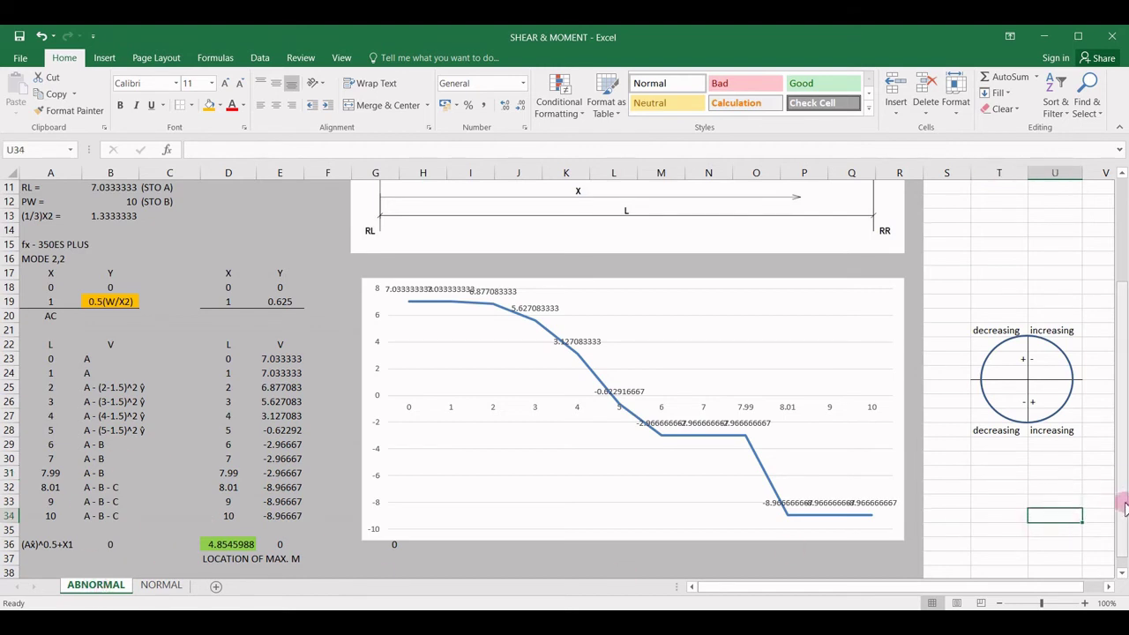
pyautogui.moveTo(1125, 507); pyautogui.dragTo(1122, 504)
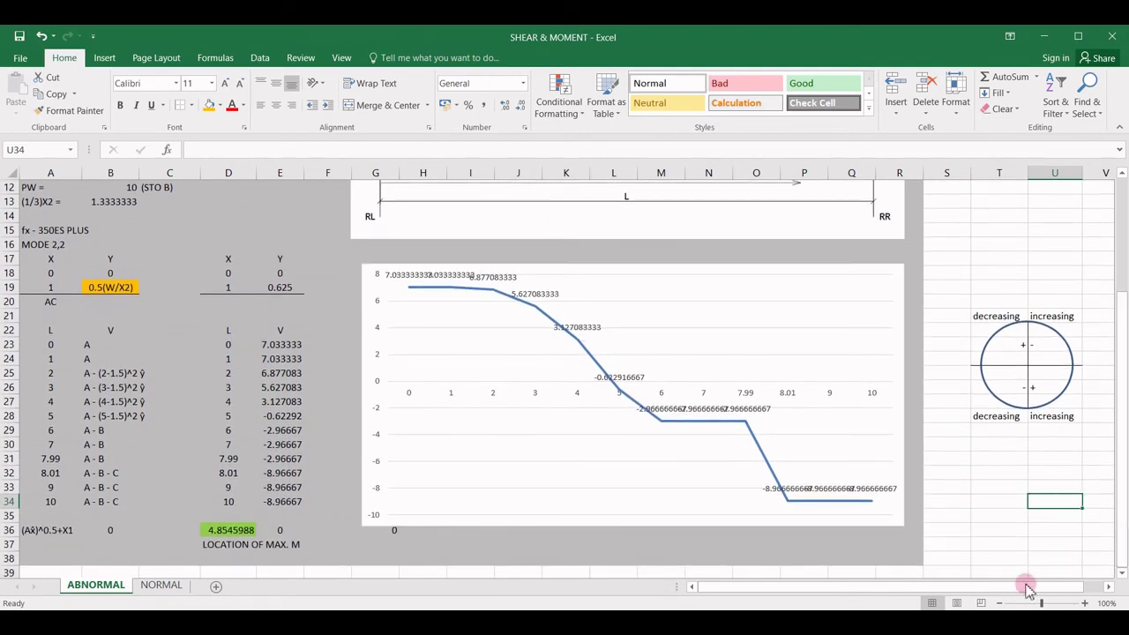
# Switch to the NORMAL sheet and review its beam inputs, shear equations, shear table and chart.
pyautogui.click(163, 585)
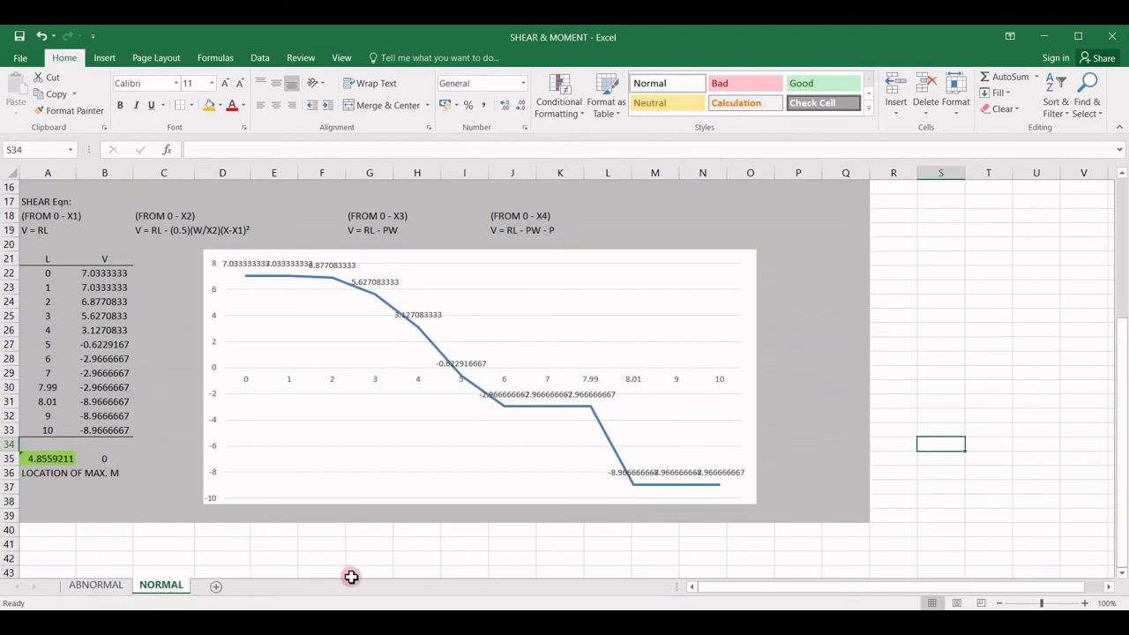
pyautogui.moveTo(1113, 457); pyautogui.dragTo(1114, 449)
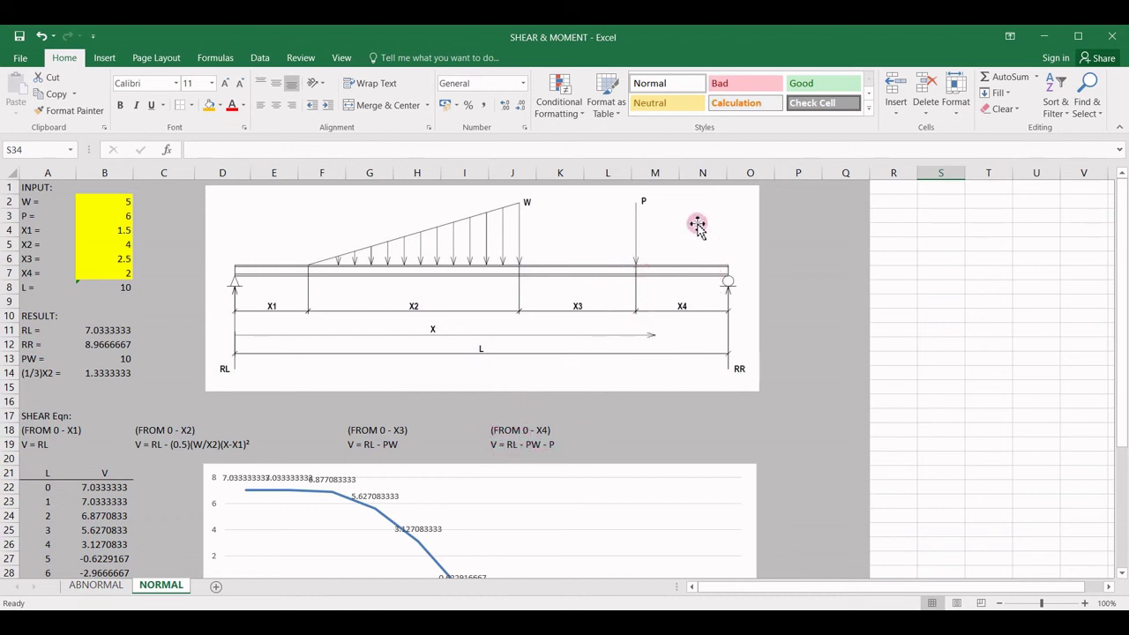
pyautogui.scroll(-2, 816, 359)
pyautogui.scroll(-2, 816, 358)
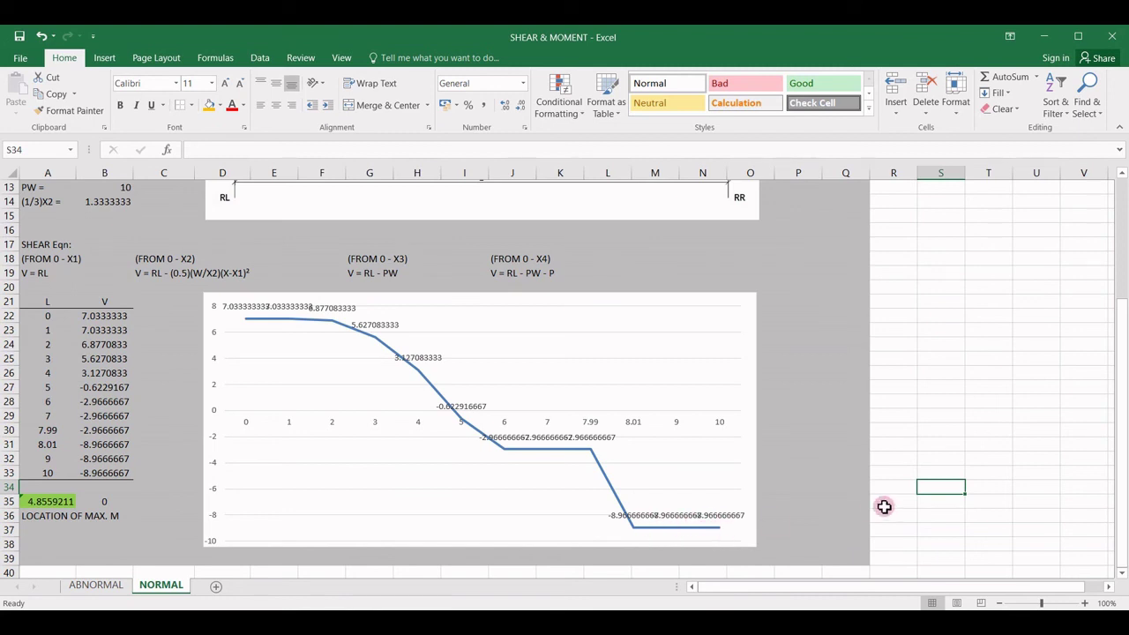
# Inspect the FORECAST formula in A35 and the station and shear ranges it references, leaving the formula as is.
pyautogui.click(47, 500)
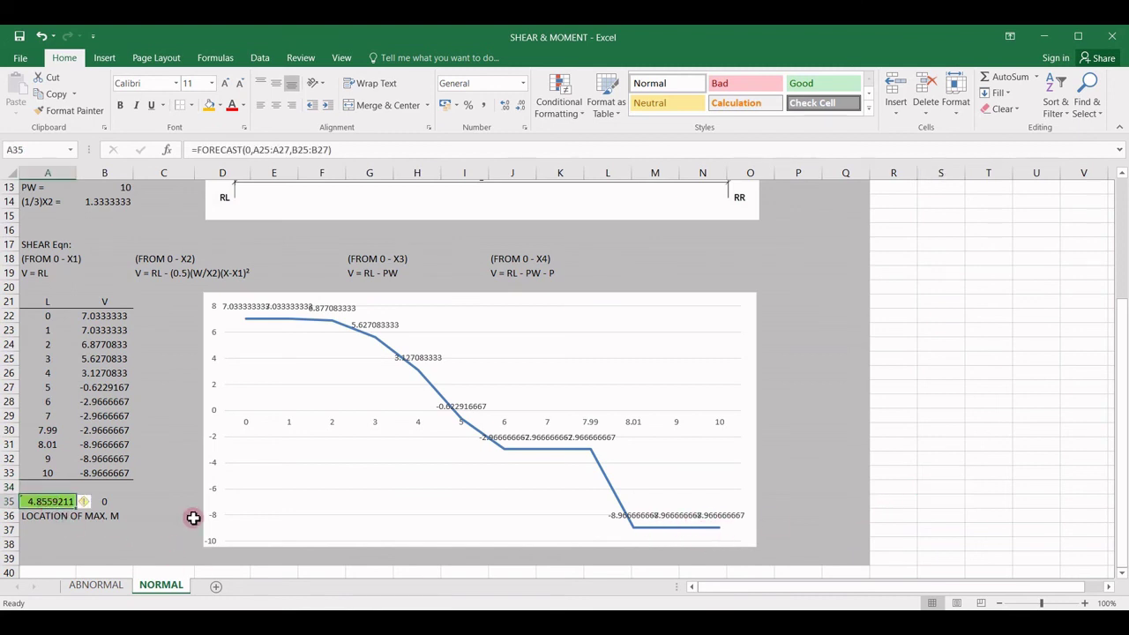
pyautogui.click(55, 533)
pyautogui.click(50, 501)
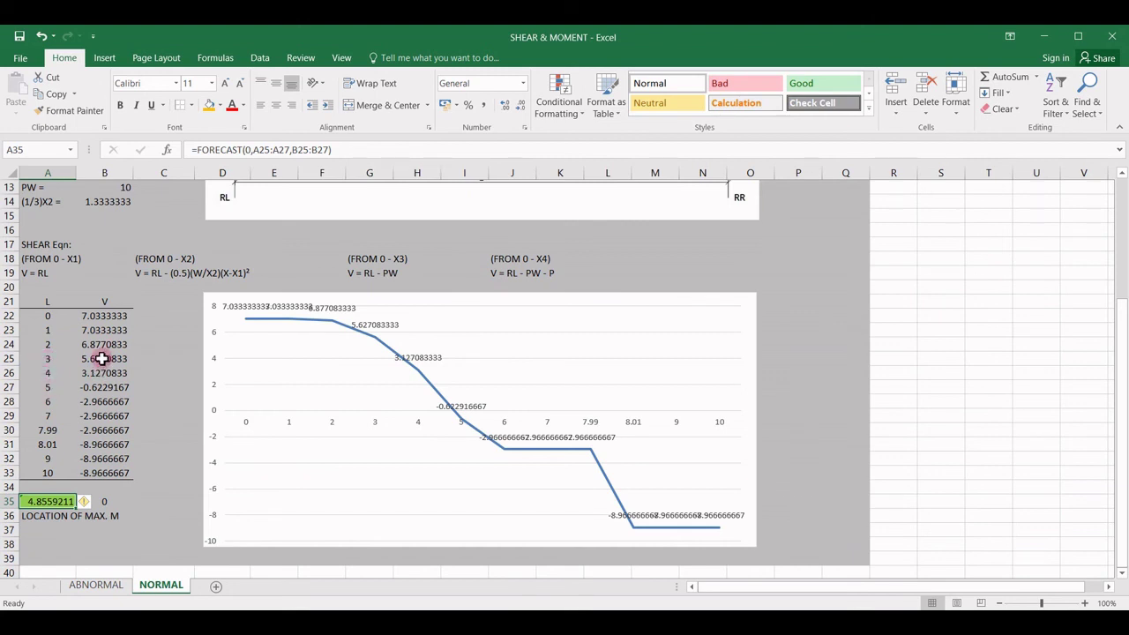
pyautogui.click(343, 150)
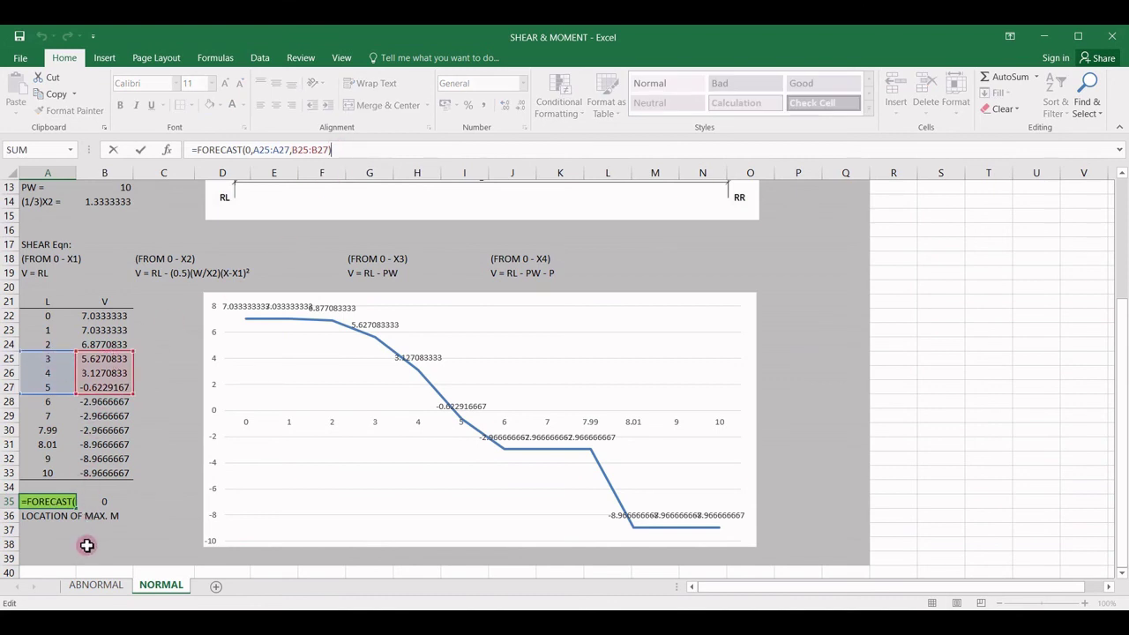
pyautogui.press('Return')
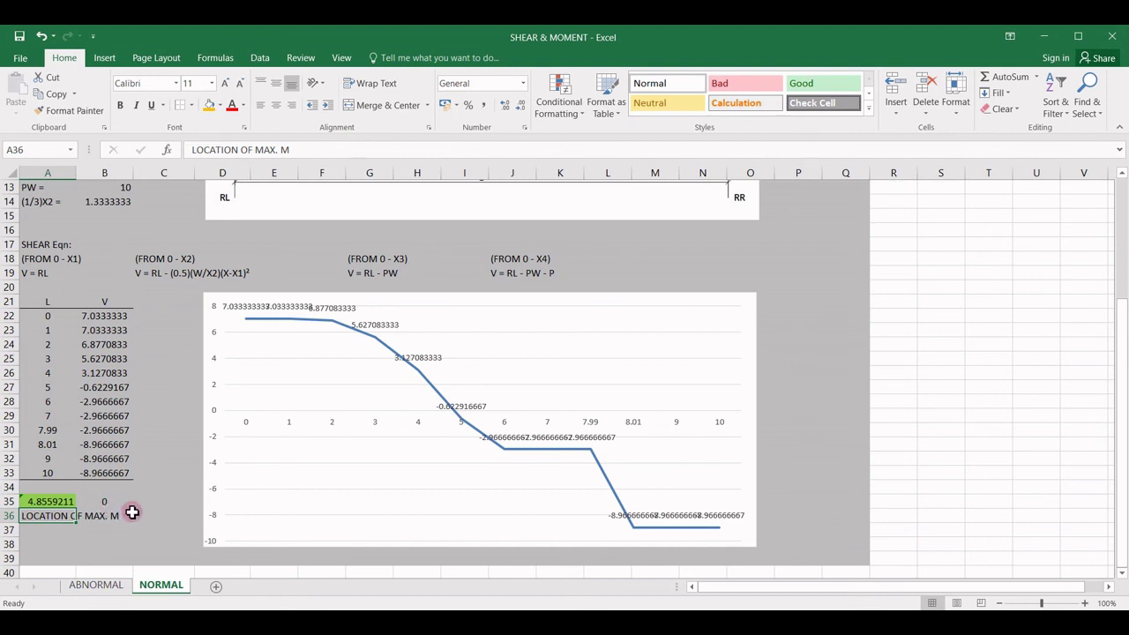
pyautogui.click(97, 533)
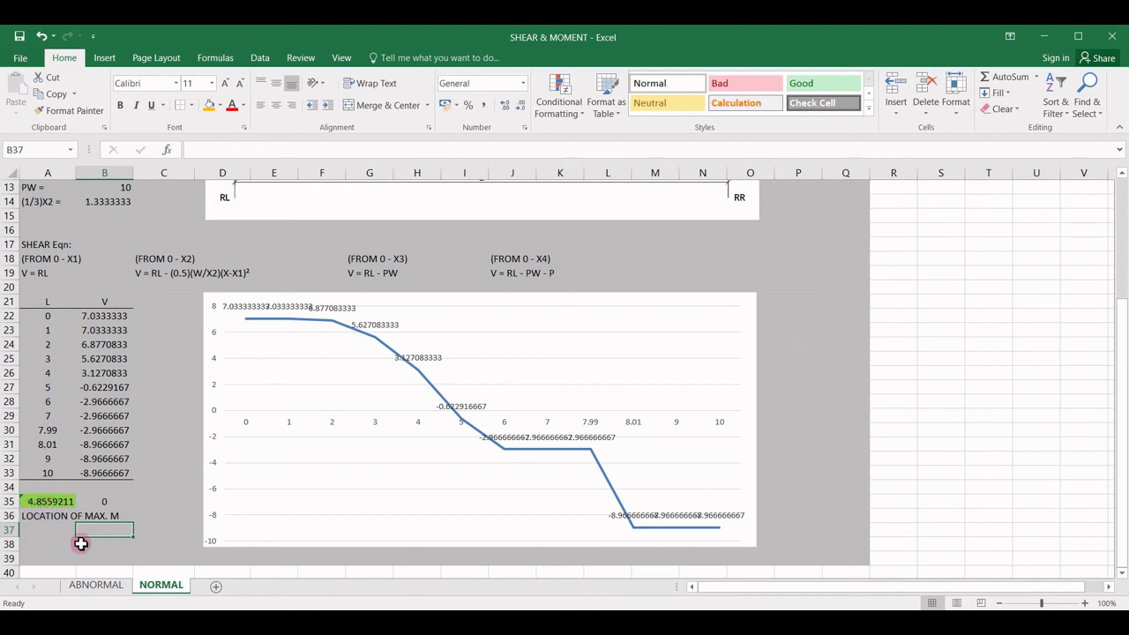
# Compare the location of maximum moment on the ABNORMAL and NORMAL sheets, and review the NORMAL shear chart.
pyautogui.click(97, 585)
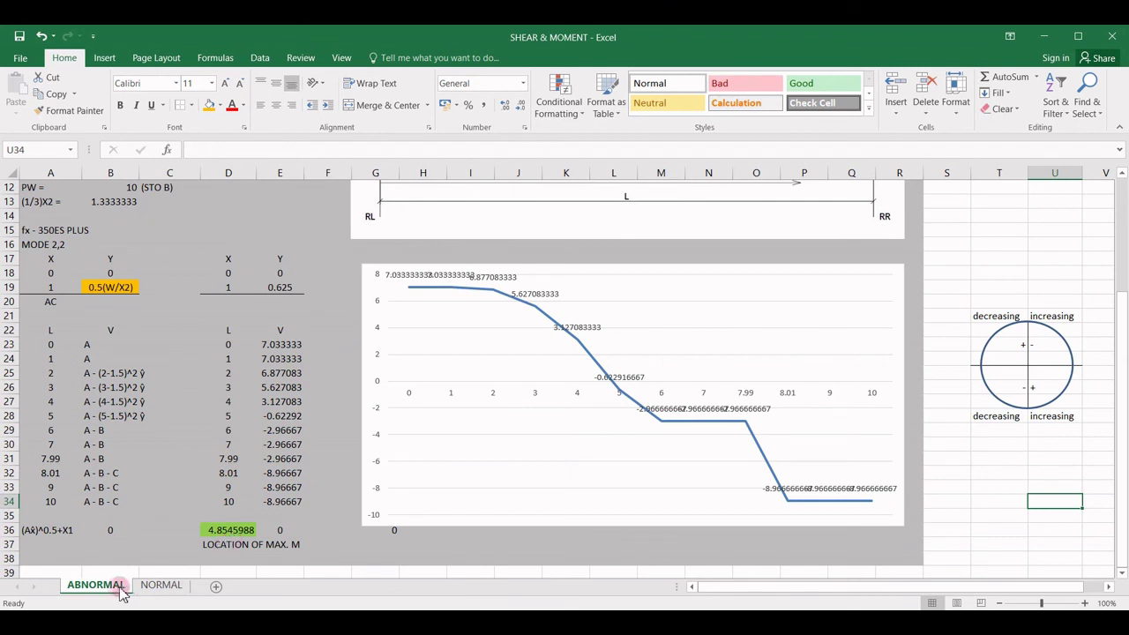
pyautogui.click(159, 586)
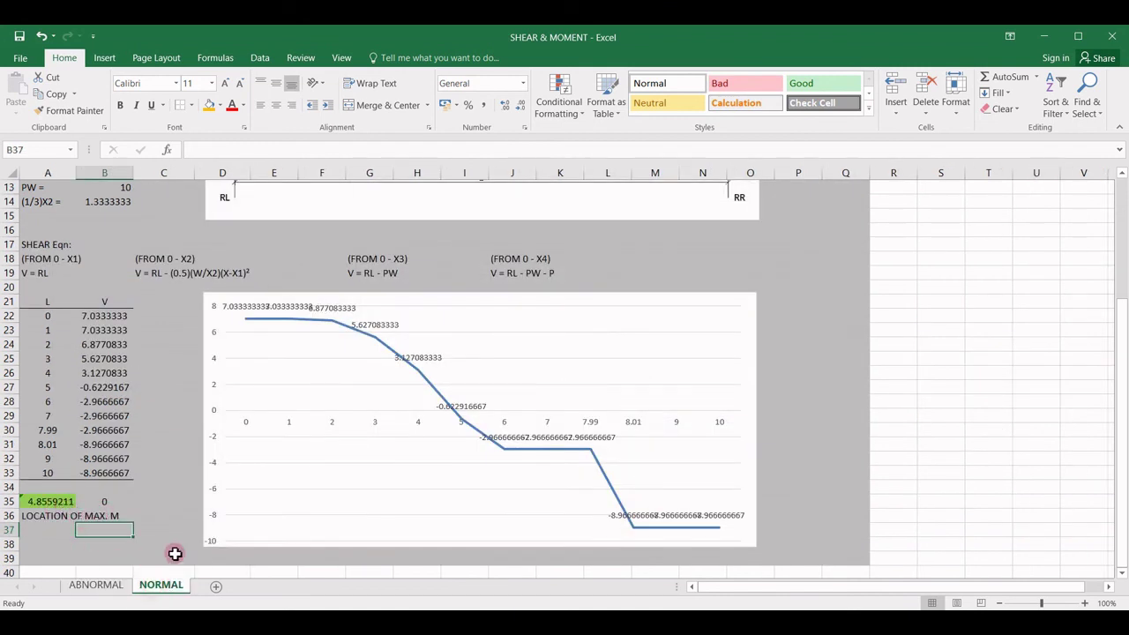
pyautogui.click(53, 541)
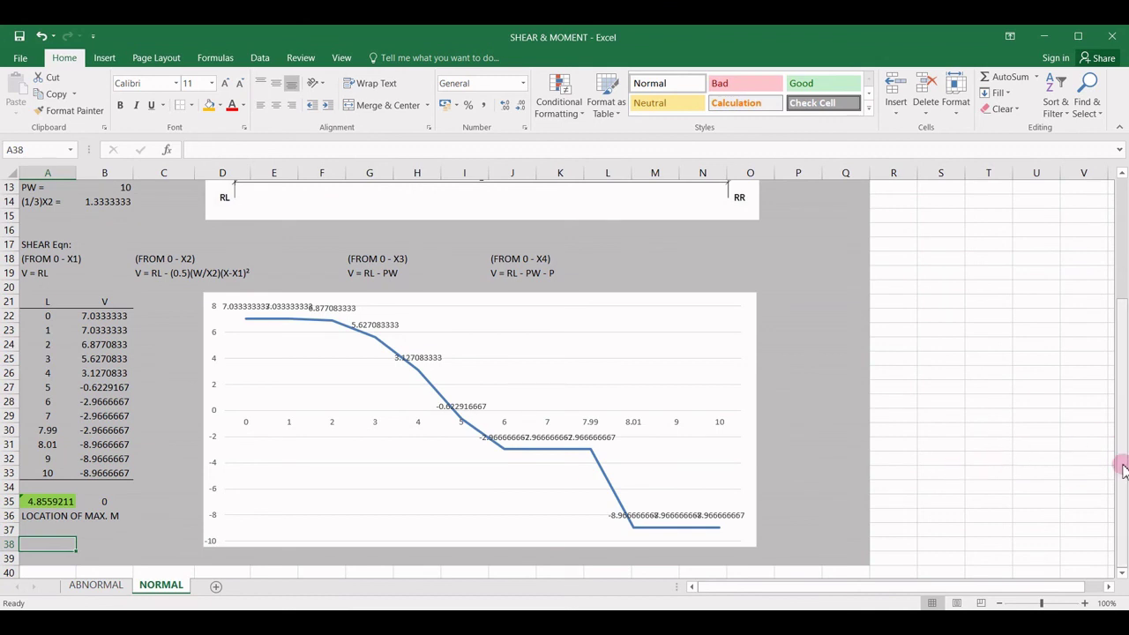
pyautogui.moveTo(1125, 470); pyautogui.dragTo(1126, 534)
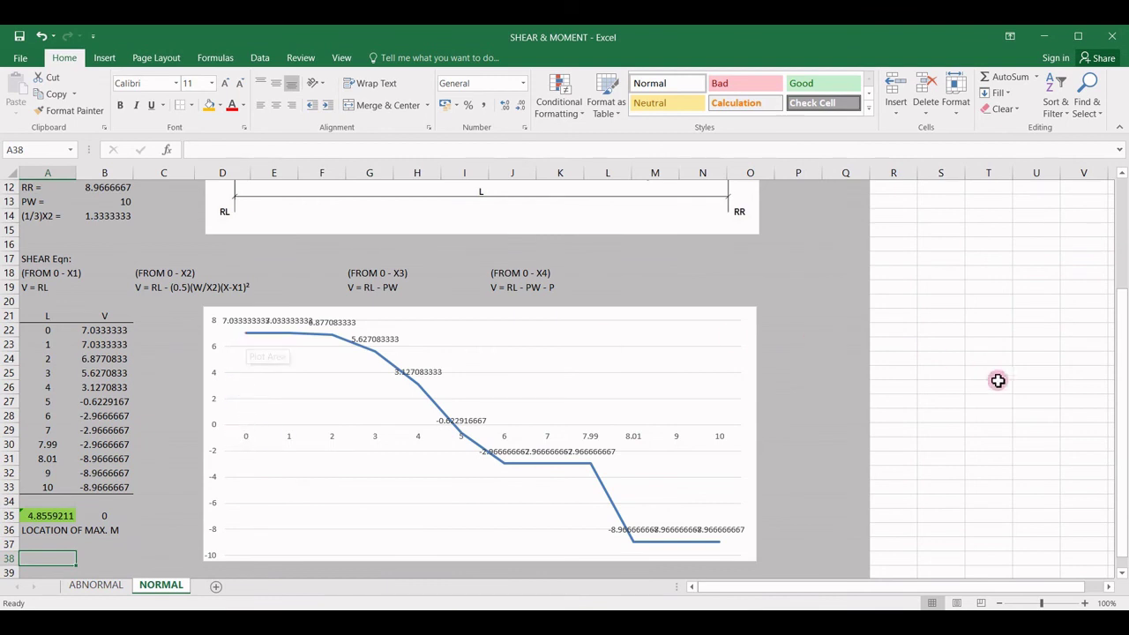
pyautogui.moveTo(1118, 428); pyautogui.dragTo(1120, 459)
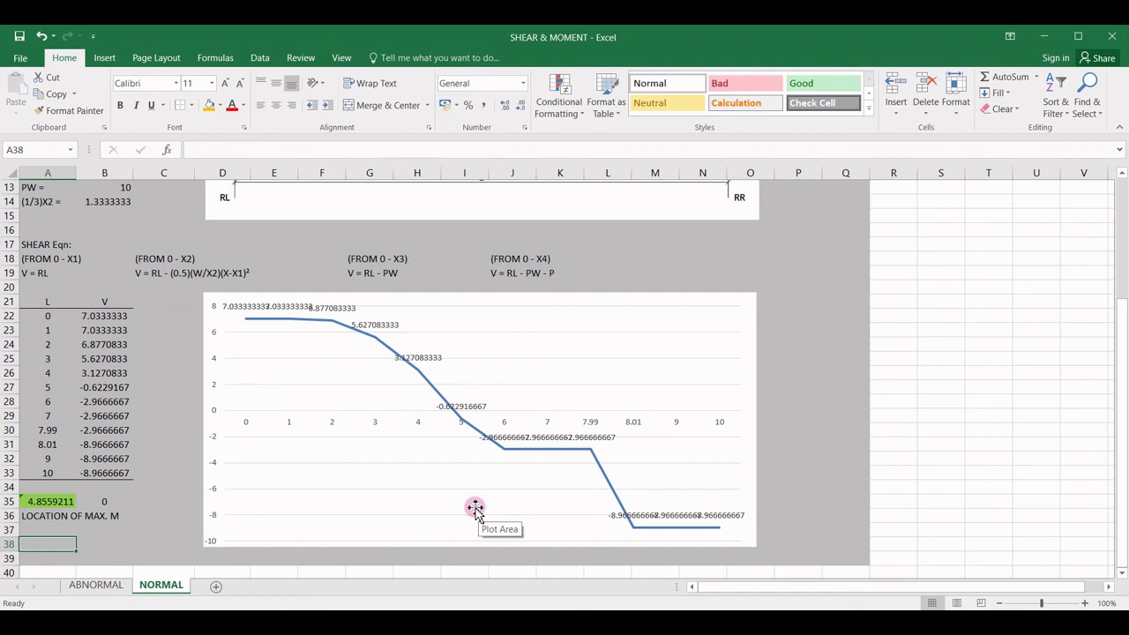
pyautogui.scroll(-2, 466, 476)
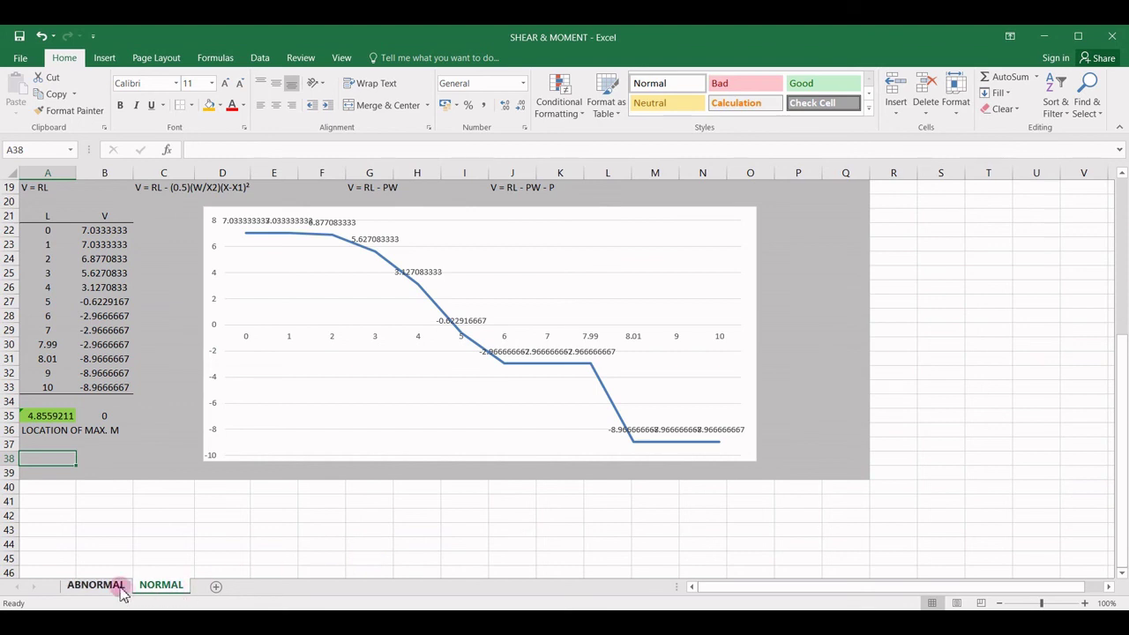
# Return to the ABNORMAL sheet and examine the 0.5(W/X2) entry in B19 and the shear expressions below it.
pyautogui.click(93, 585)
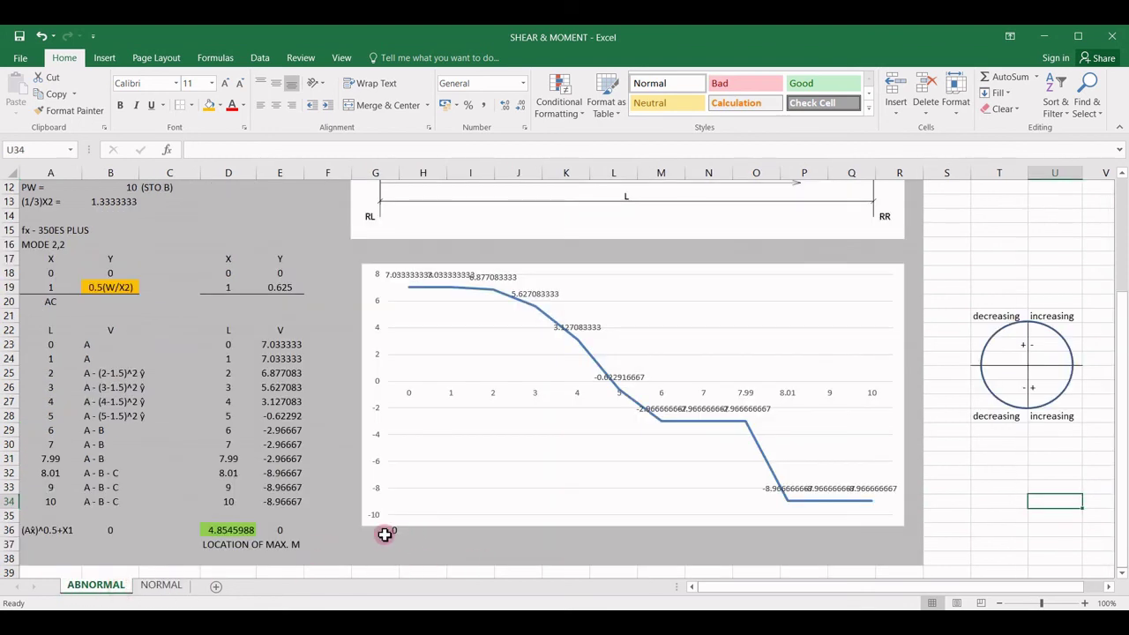
pyautogui.scroll(4, 379, 533)
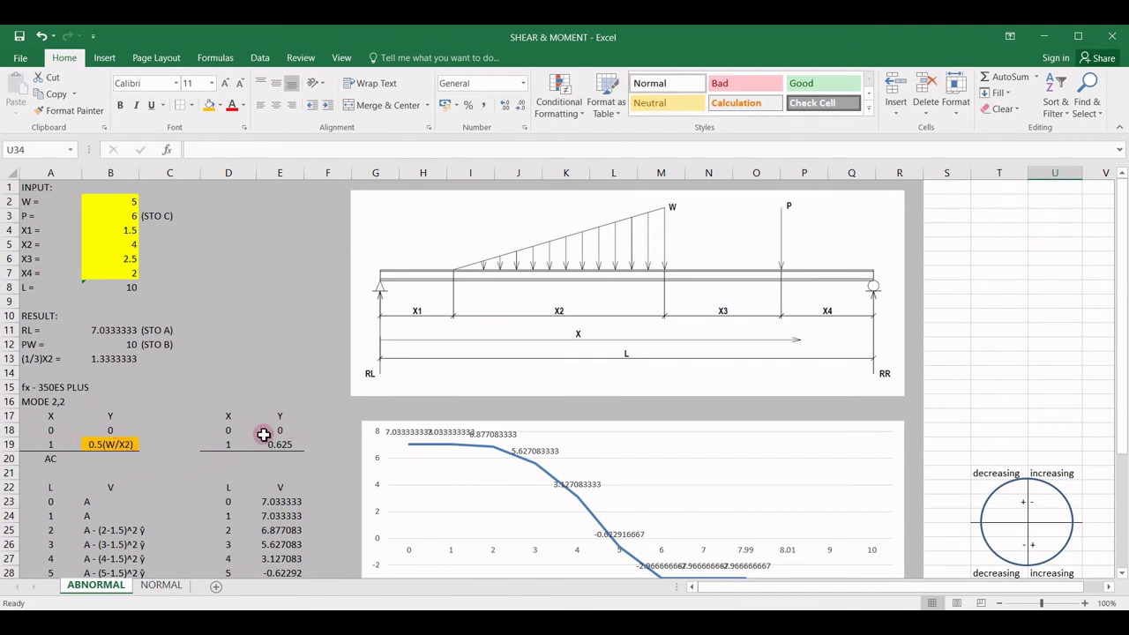
pyautogui.click(120, 444)
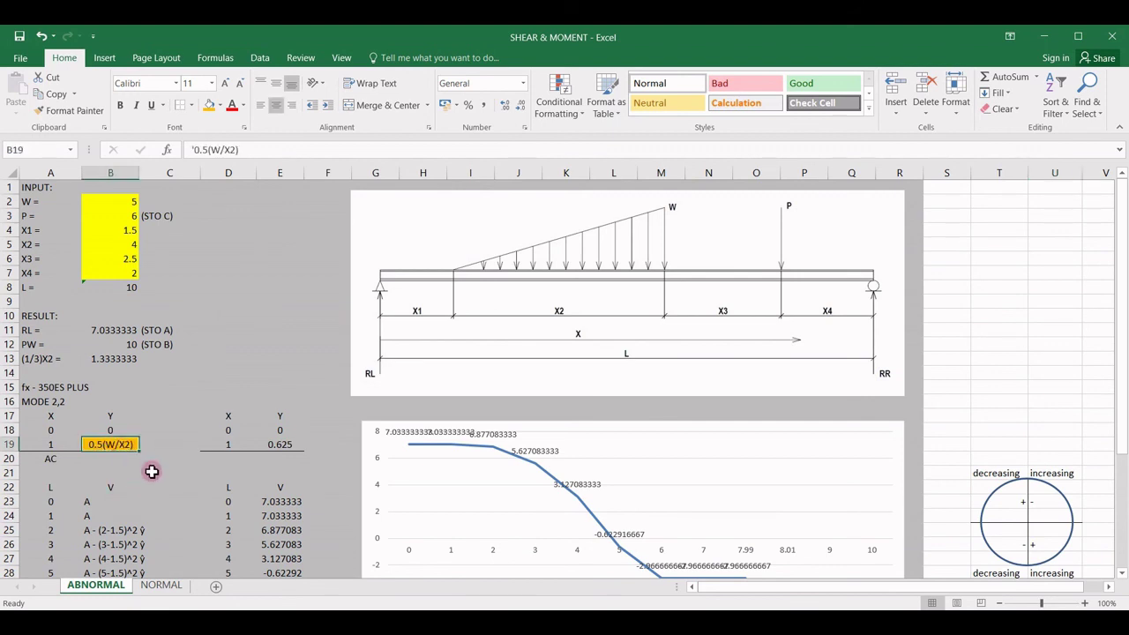
pyautogui.click(148, 471)
pyautogui.click(114, 446)
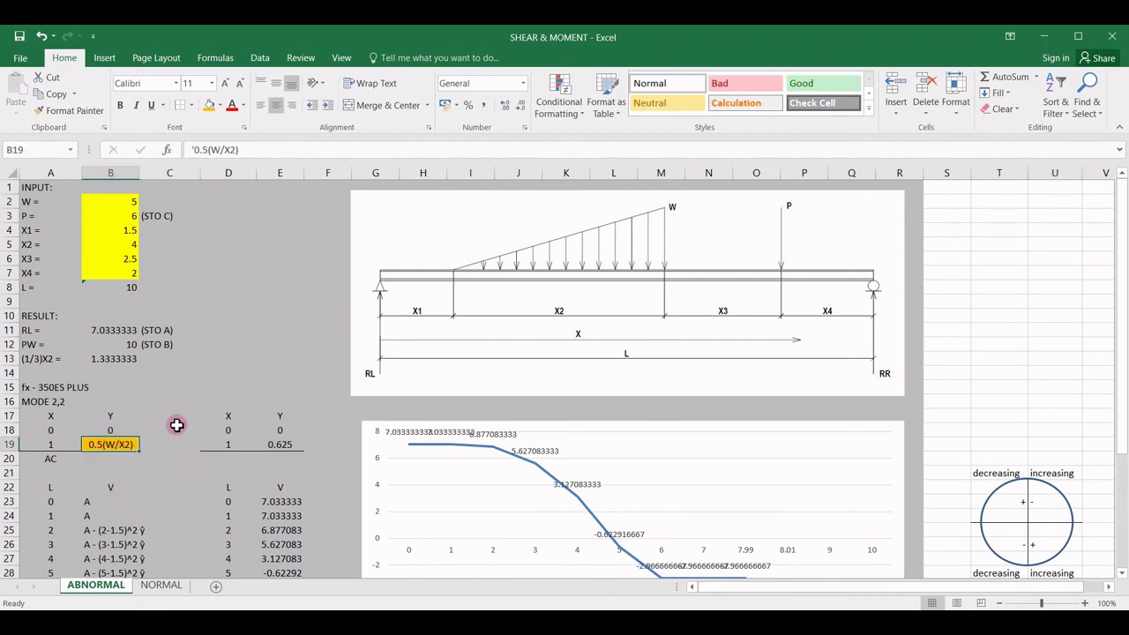
pyautogui.click(177, 429)
pyautogui.scroll(-5, 181, 479)
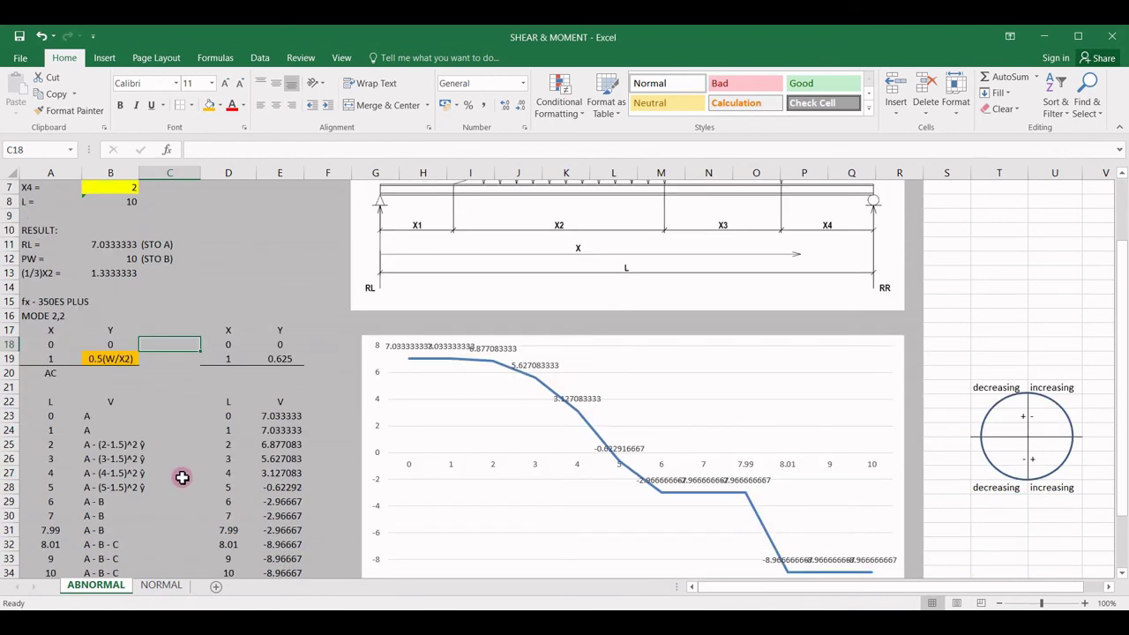